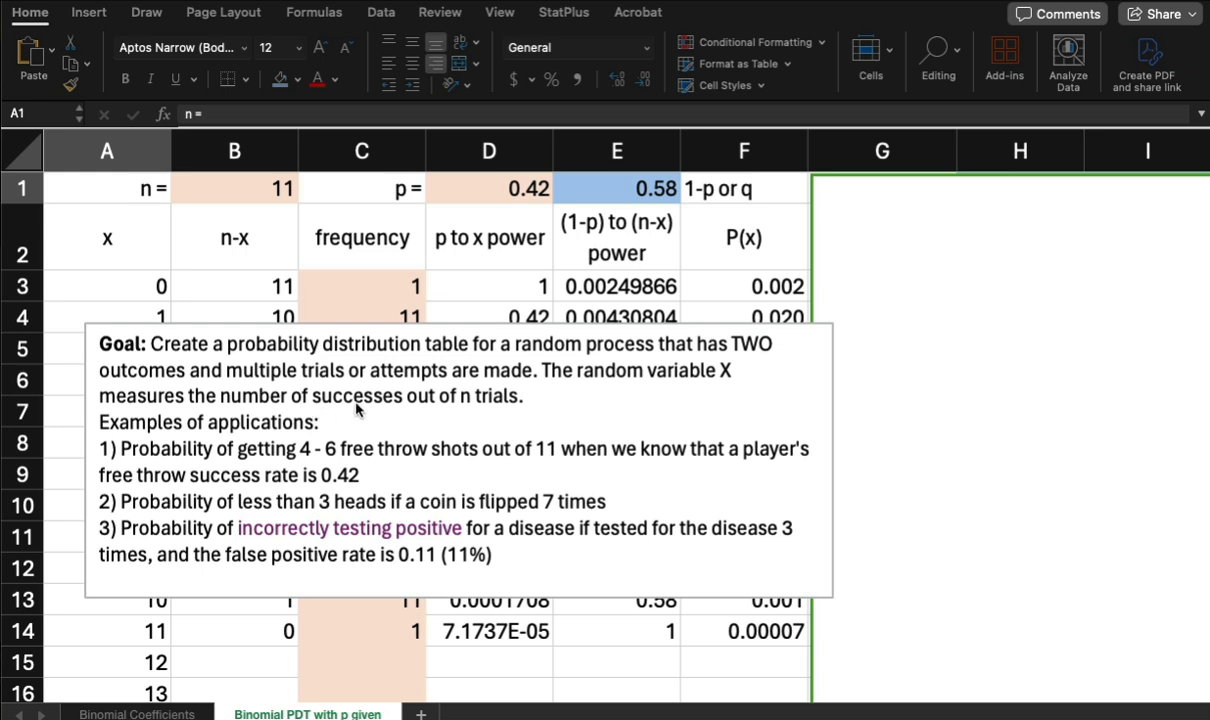
Read the goal statement and the three application examples in the text box over the table.
click(468, 398)
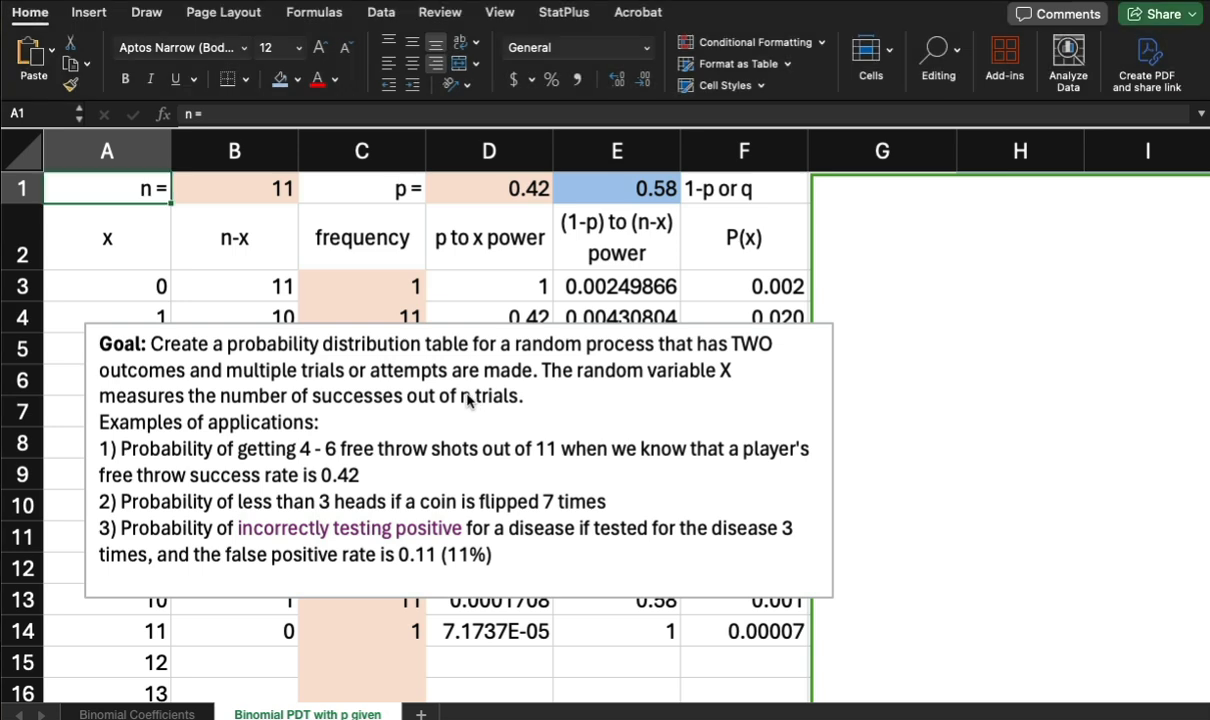
click(466, 397)
drag(460, 397, 506, 395)
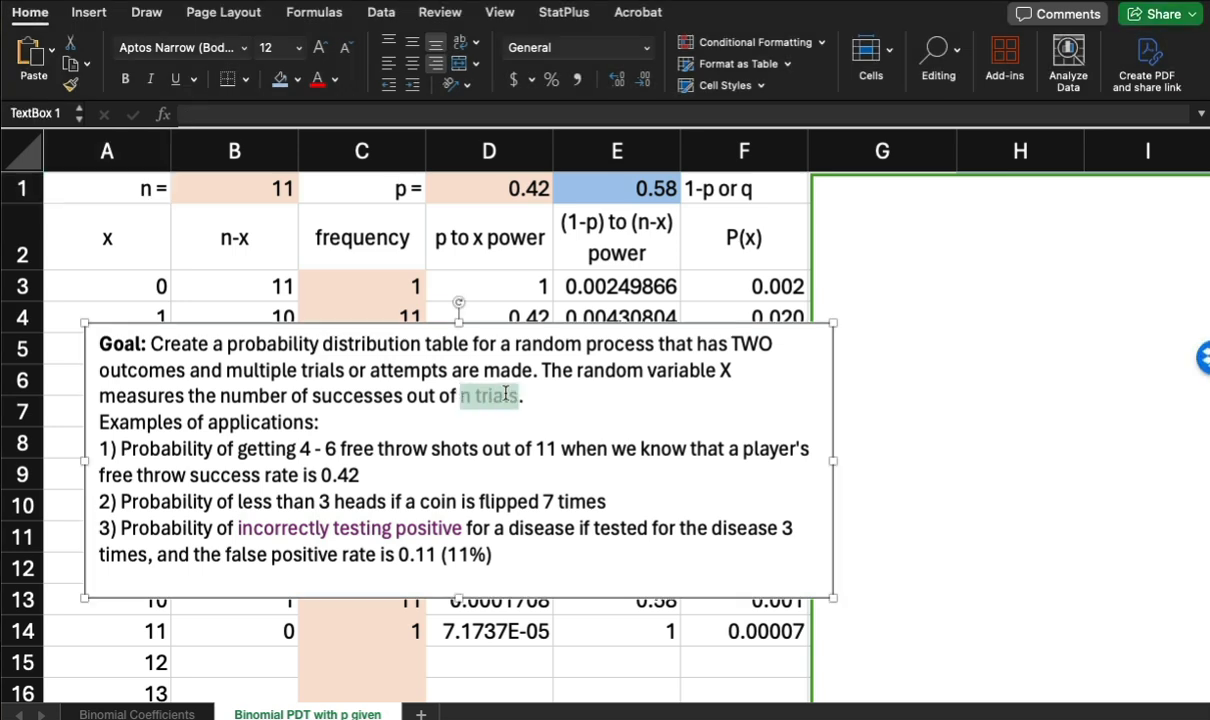
click(405, 396)
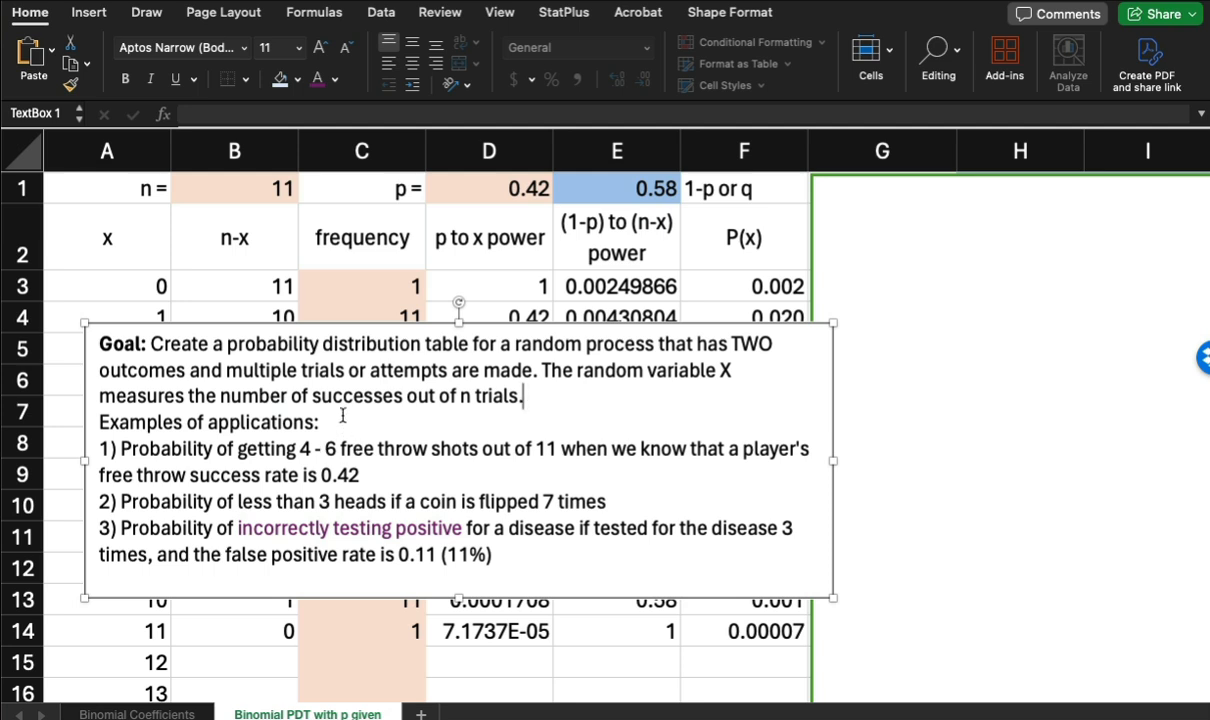
drag(361, 316, 361, 283)
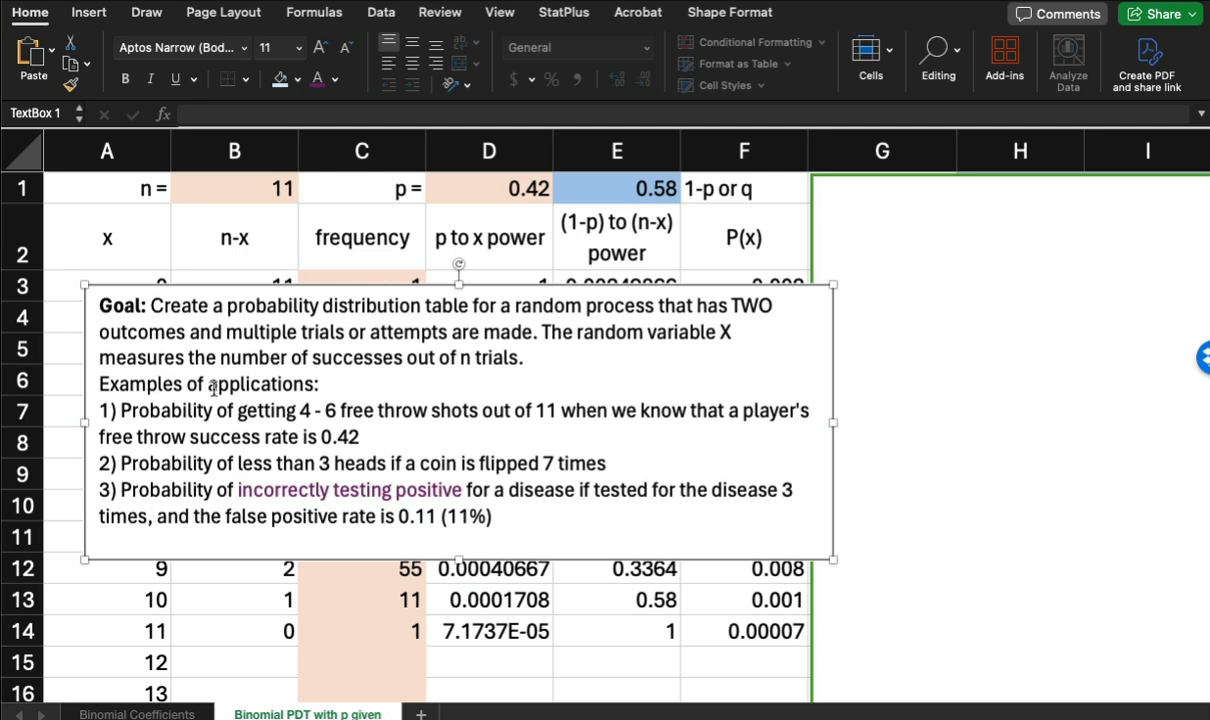
drag(207, 384, 319, 381)
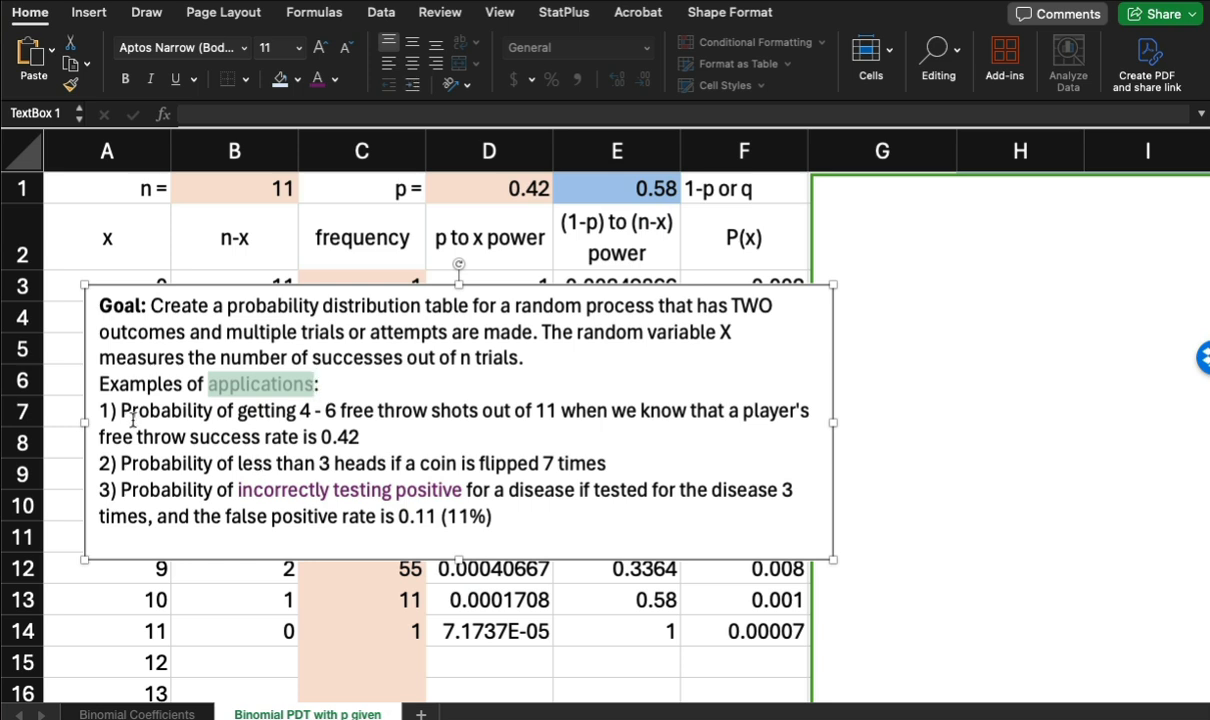
click(298, 410)
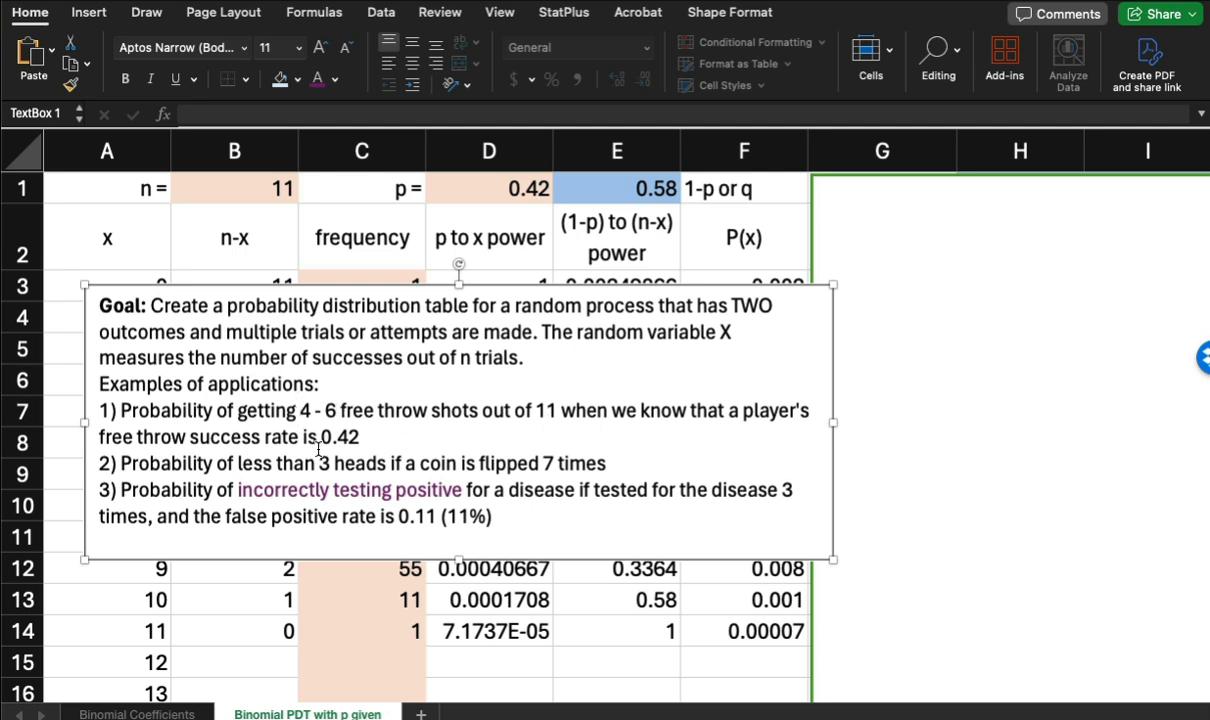
click(124, 463)
click(123, 488)
Colour "11%" in the third example purple and move the text box off the table, beside column F.
drag(477, 512, 487, 516)
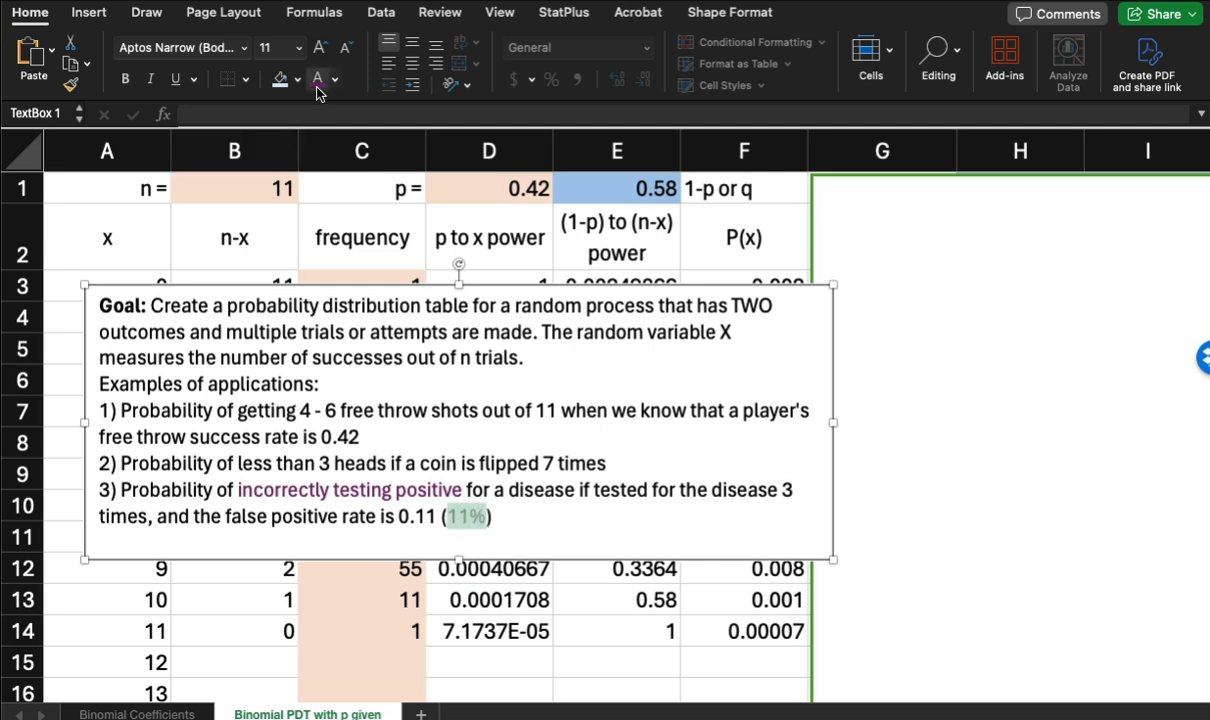
click(343, 517)
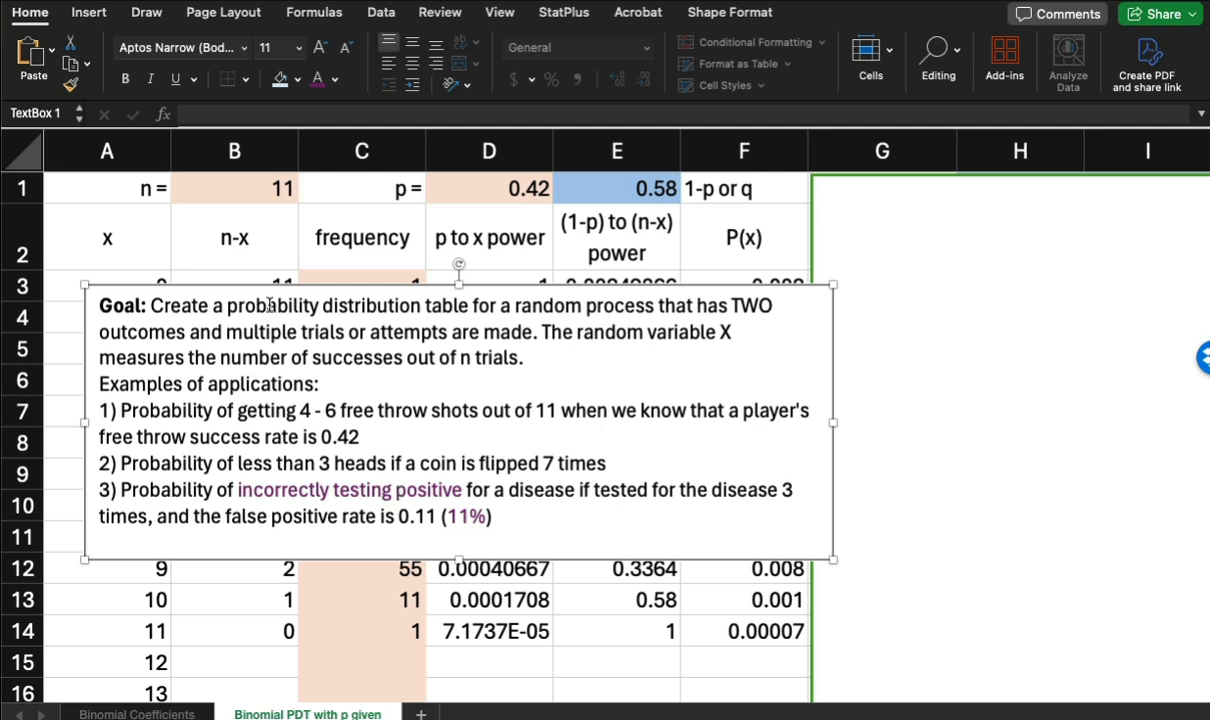
click(160, 464)
drag(370, 284, 1148, 369)
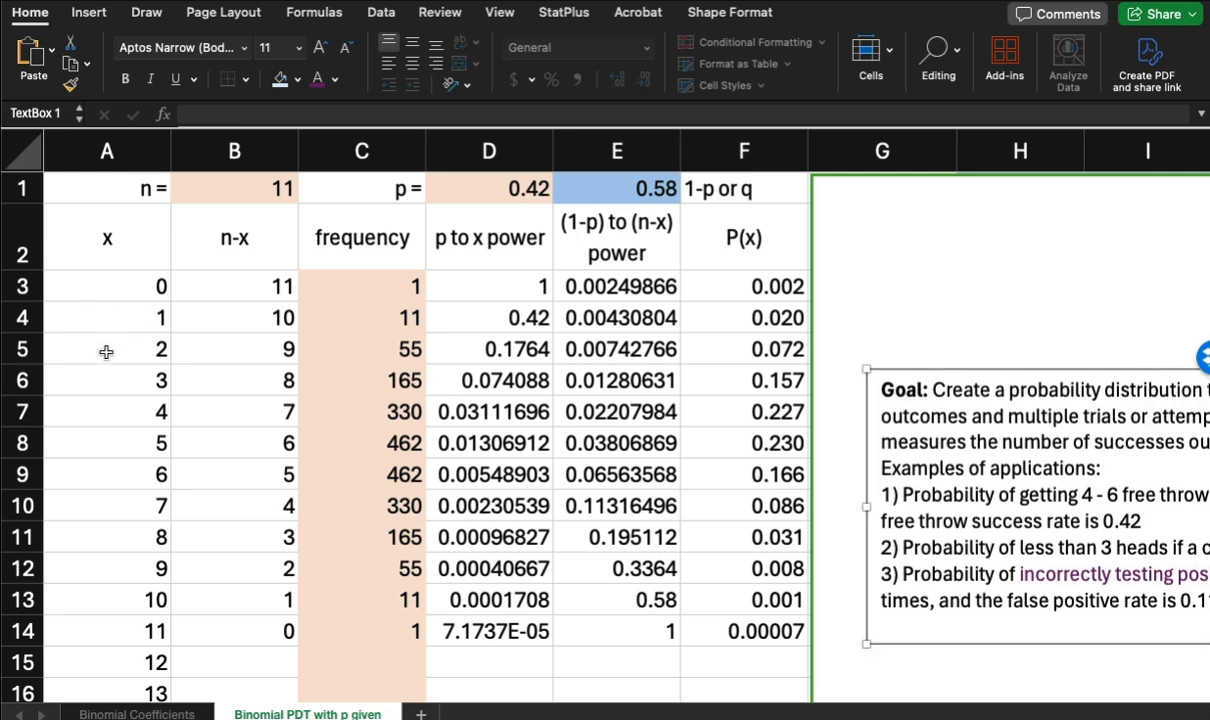
Examine the row 1 parameters, especially the number of trials n in B1 and the success probability p in D1.
click(100, 188)
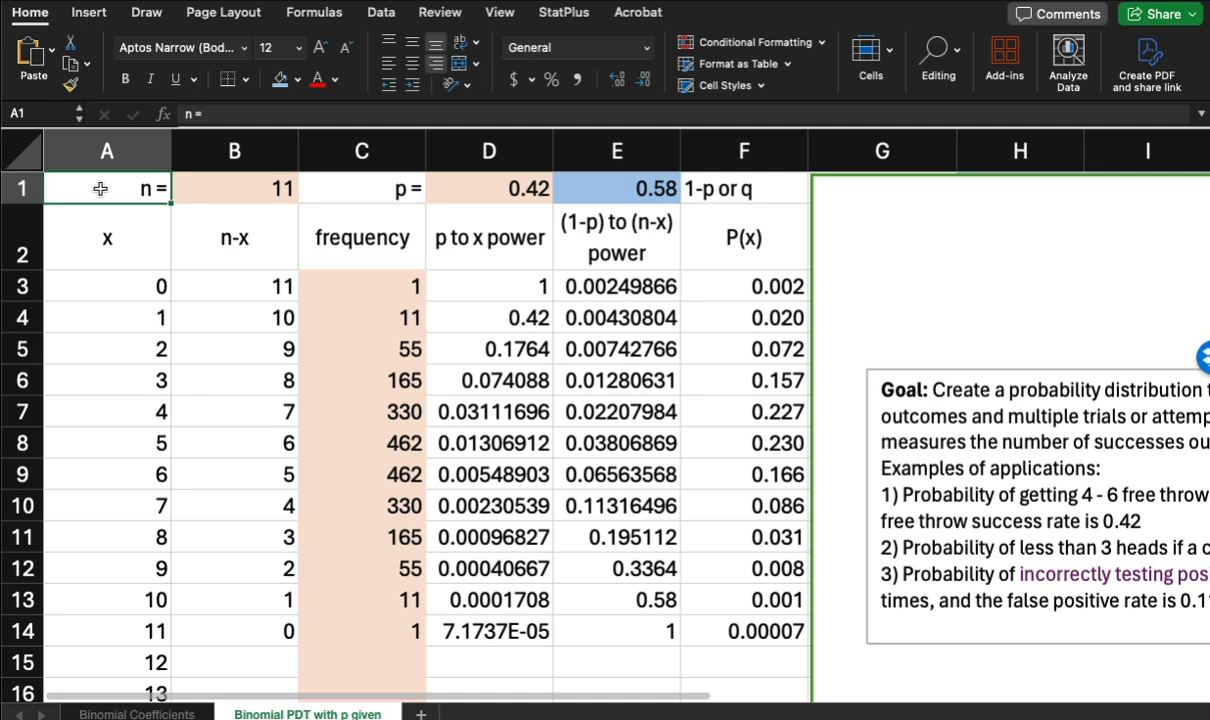
drag(100, 188, 706, 165)
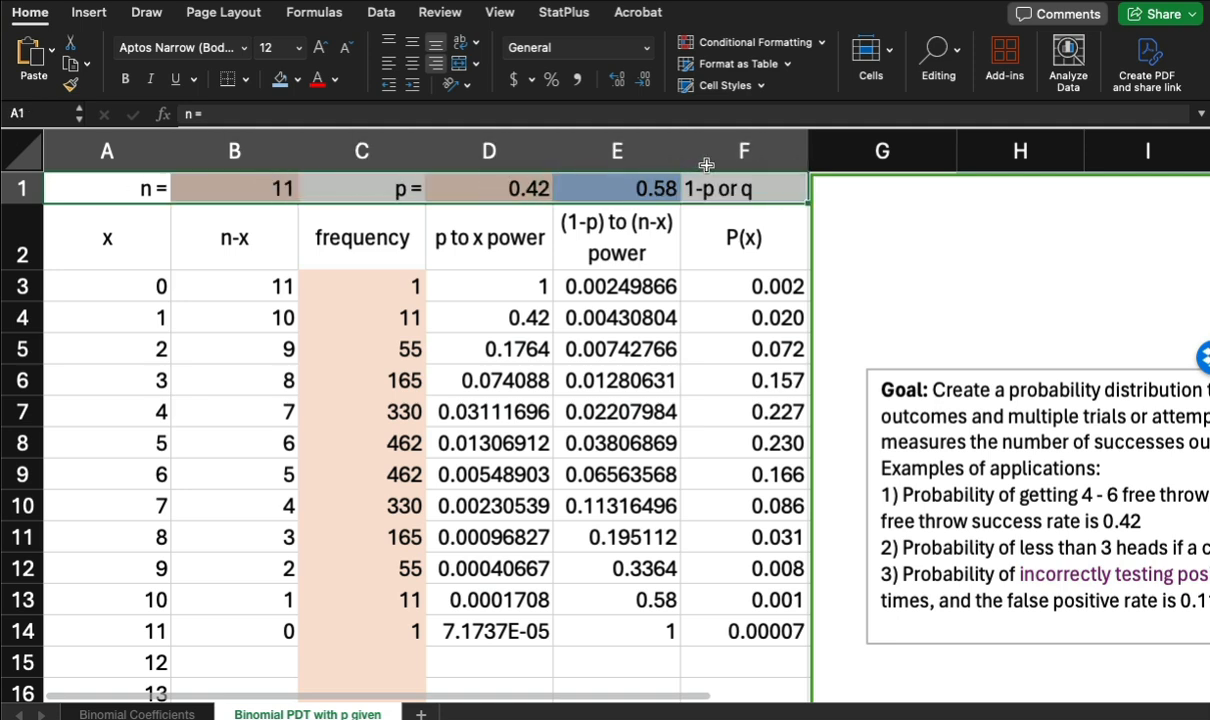
click(592, 180)
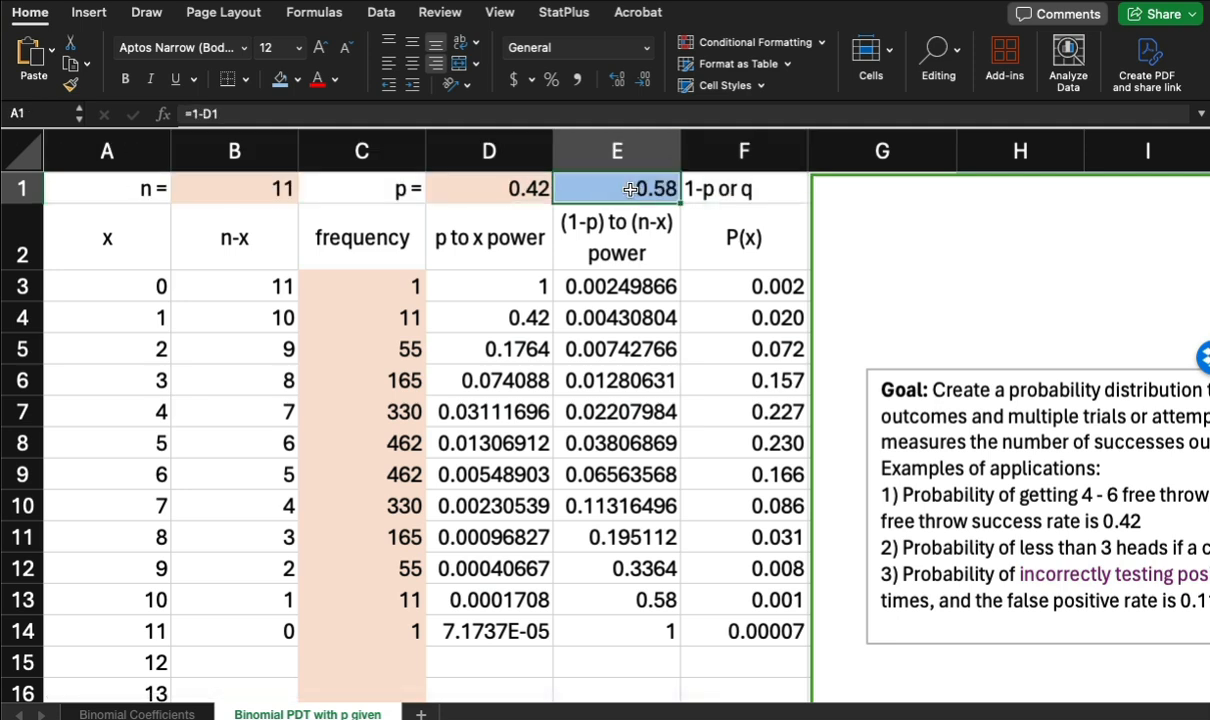
click(503, 193)
click(229, 192)
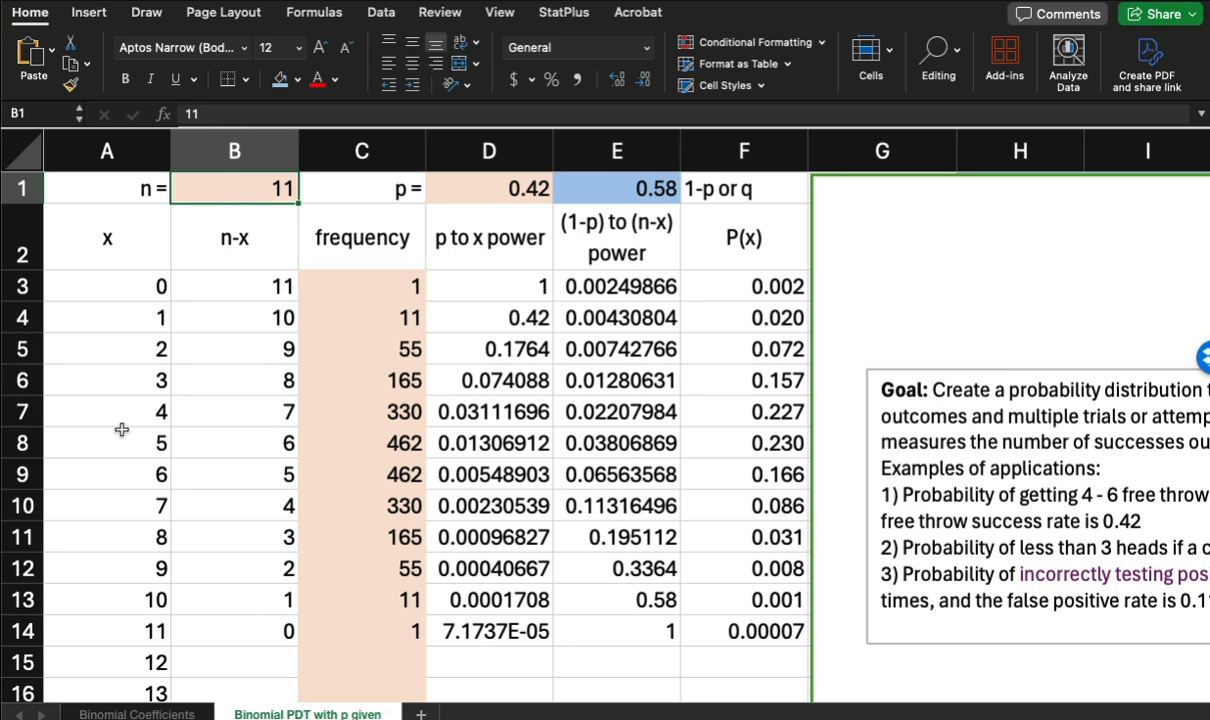
click(8, 188)
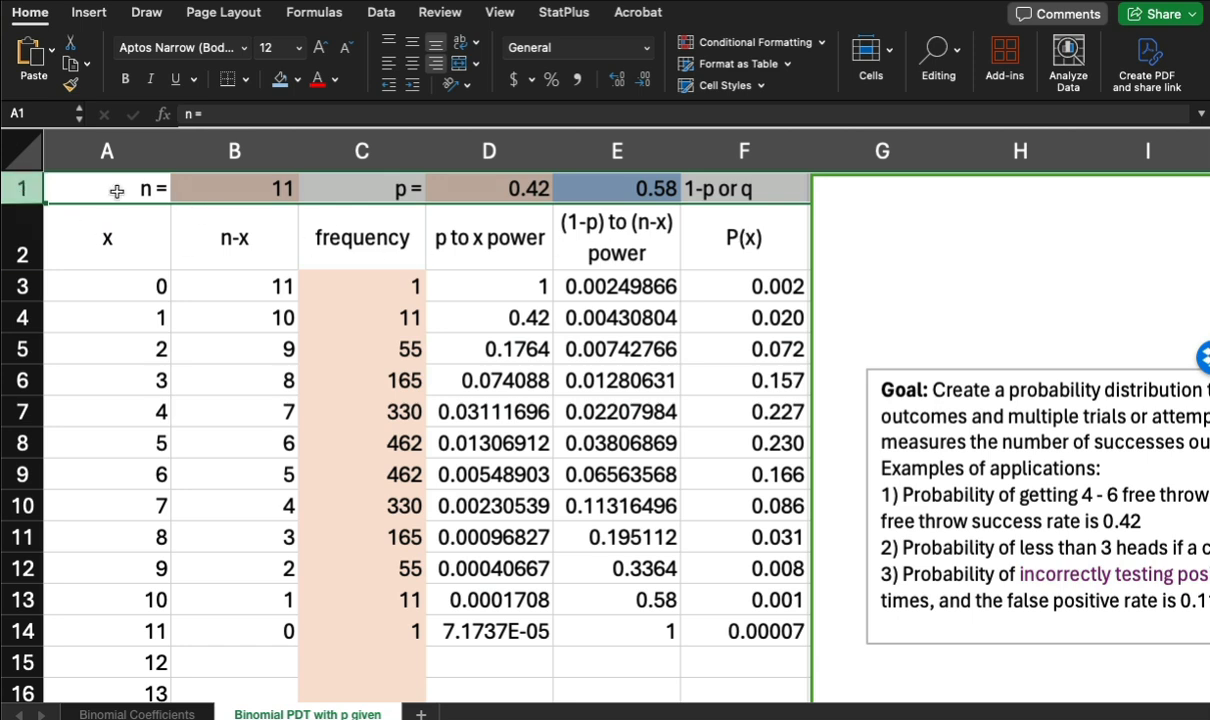
click(147, 191)
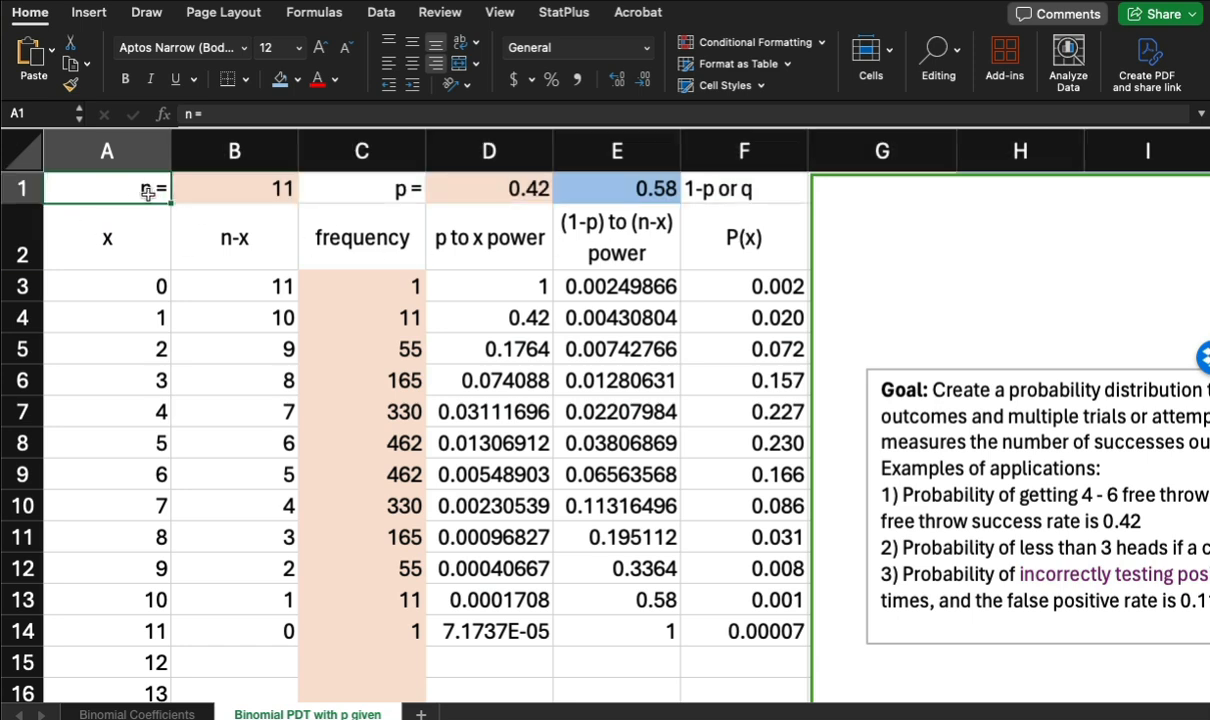
click(245, 188)
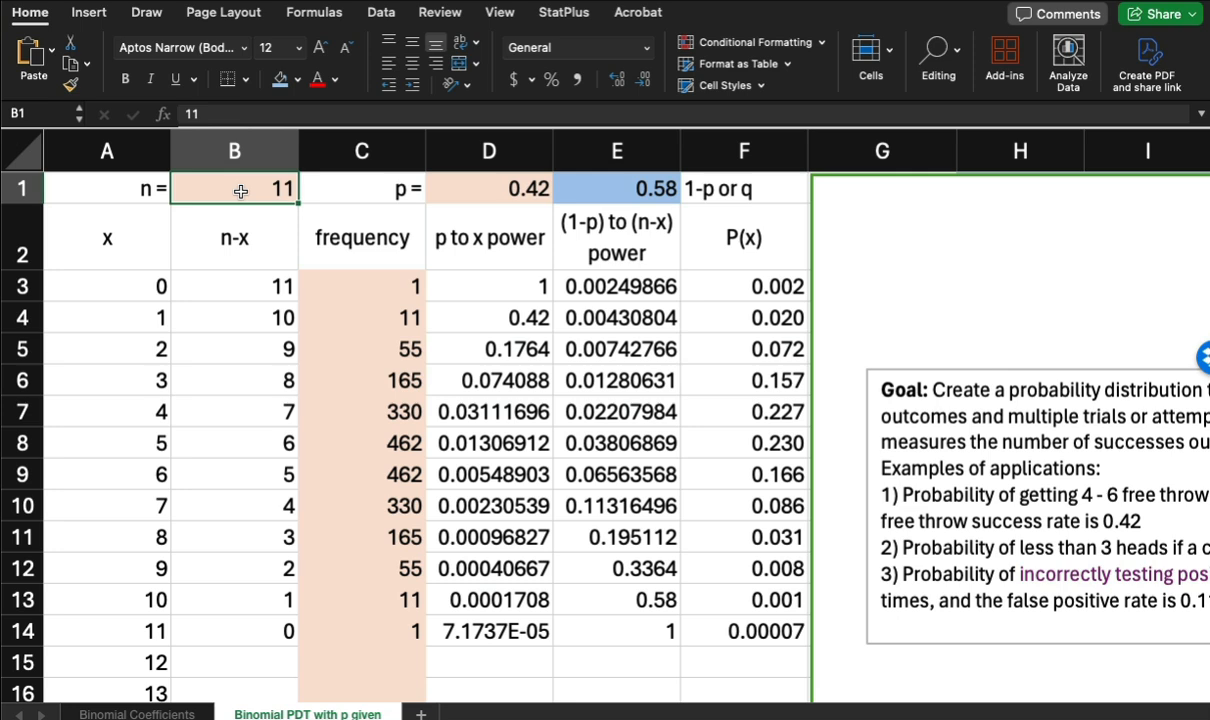
click(380, 188)
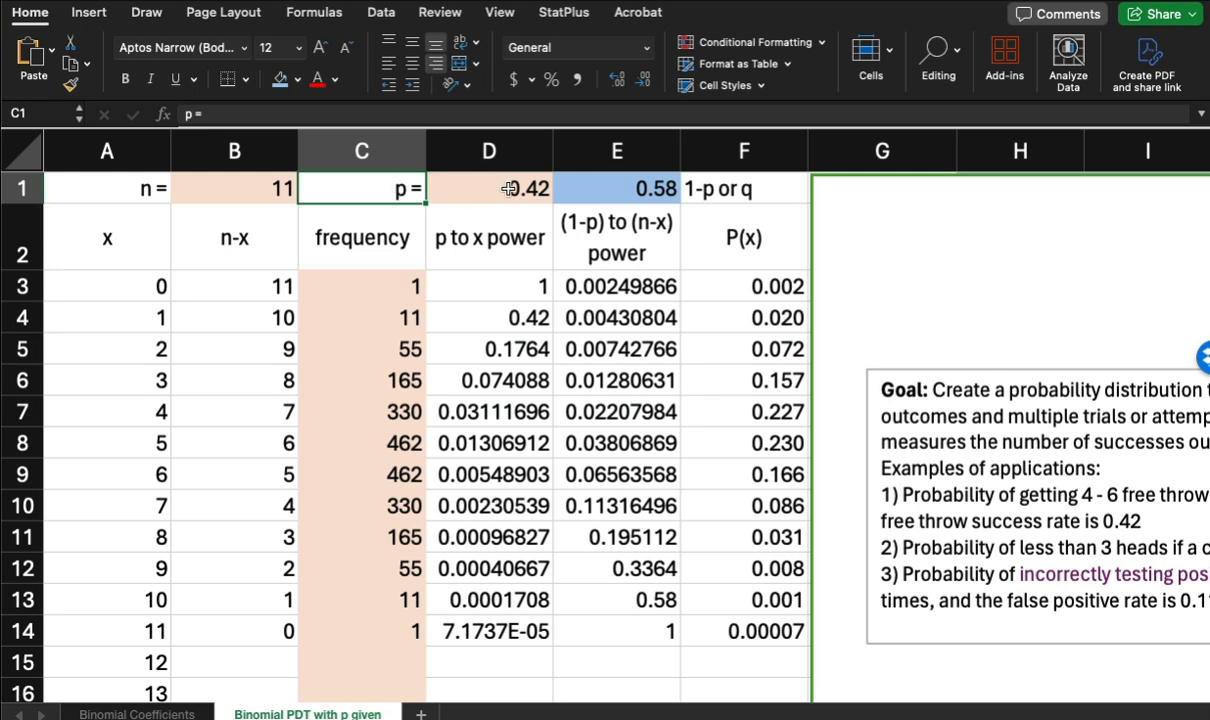
click(478, 186)
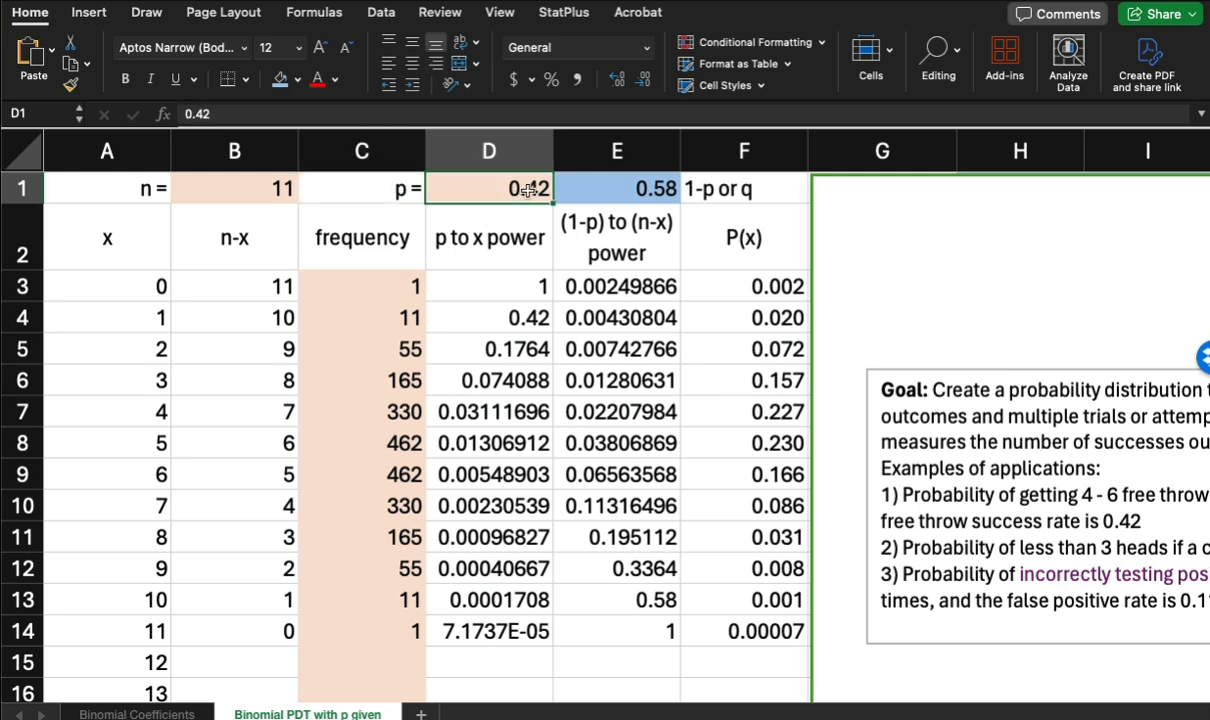
Inspect the 1-p formula in E1, its reference to p in D1 and its label in F1.
click(646, 190)
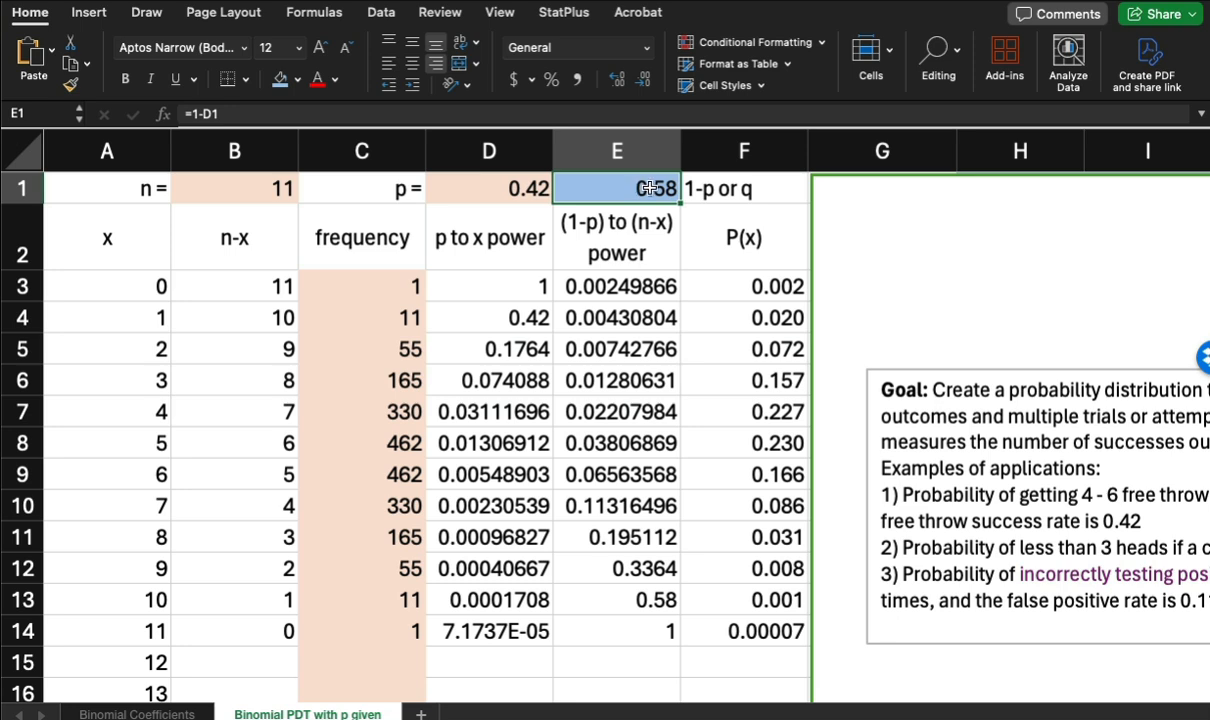
double_click(648, 188)
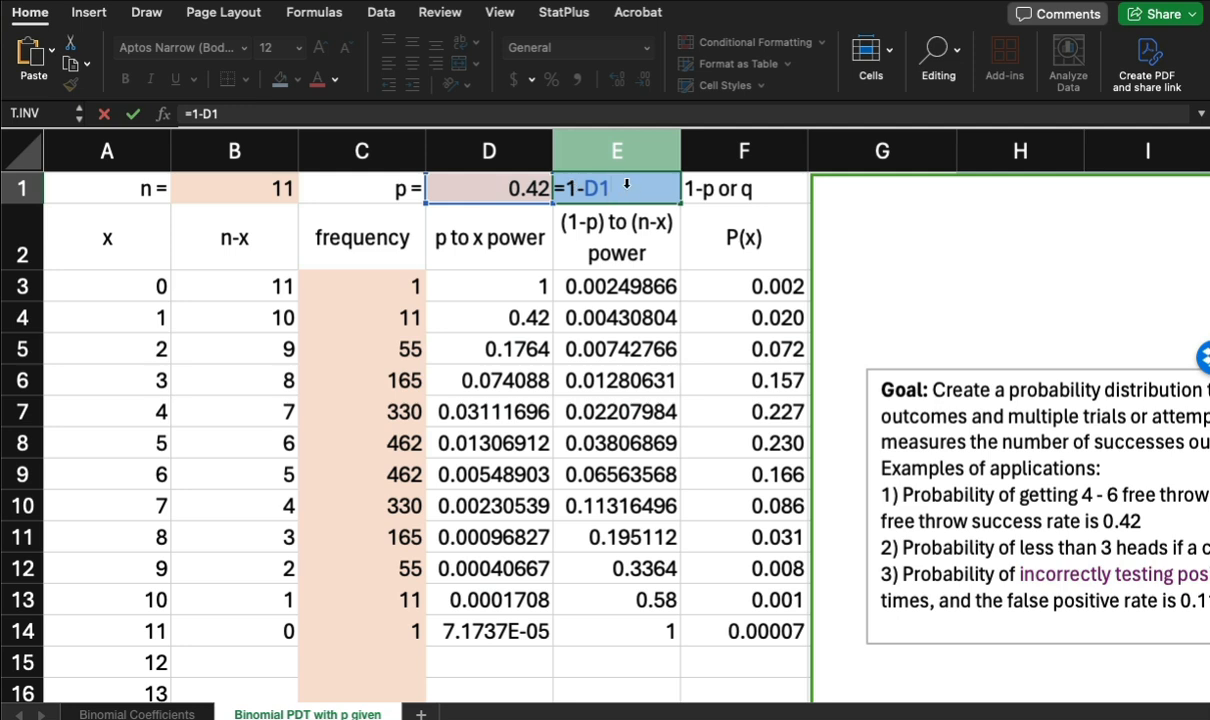
key(Return)
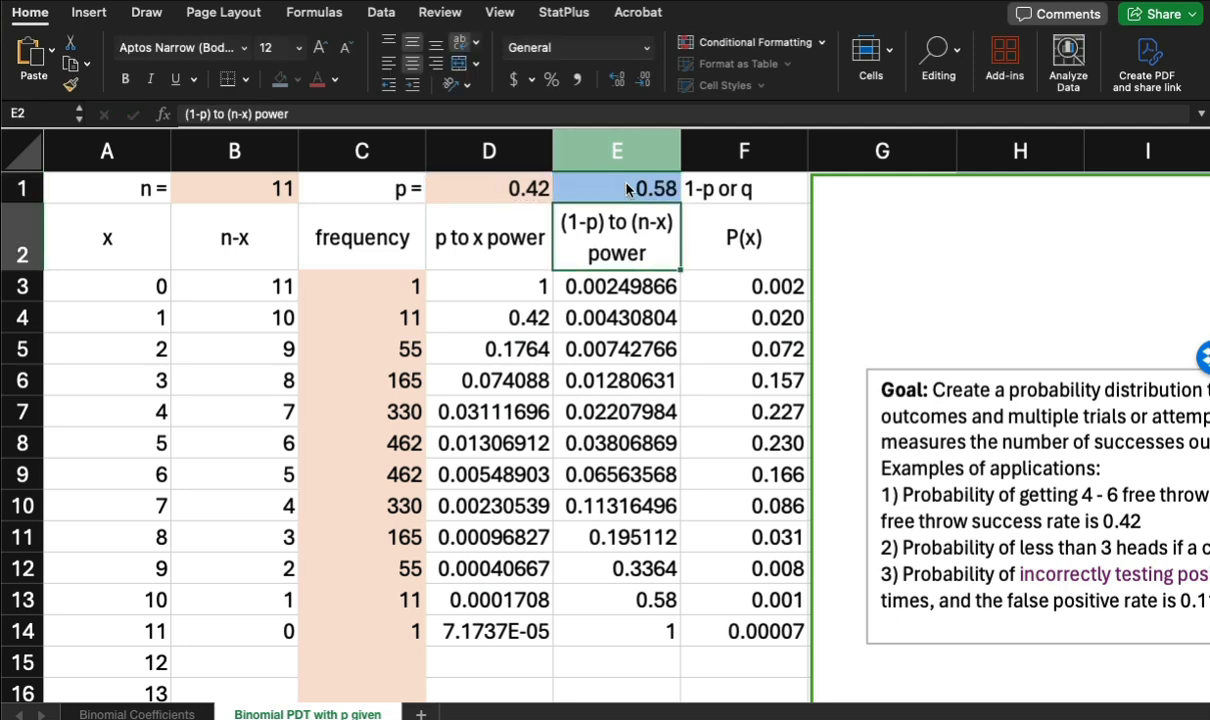
click(621, 184)
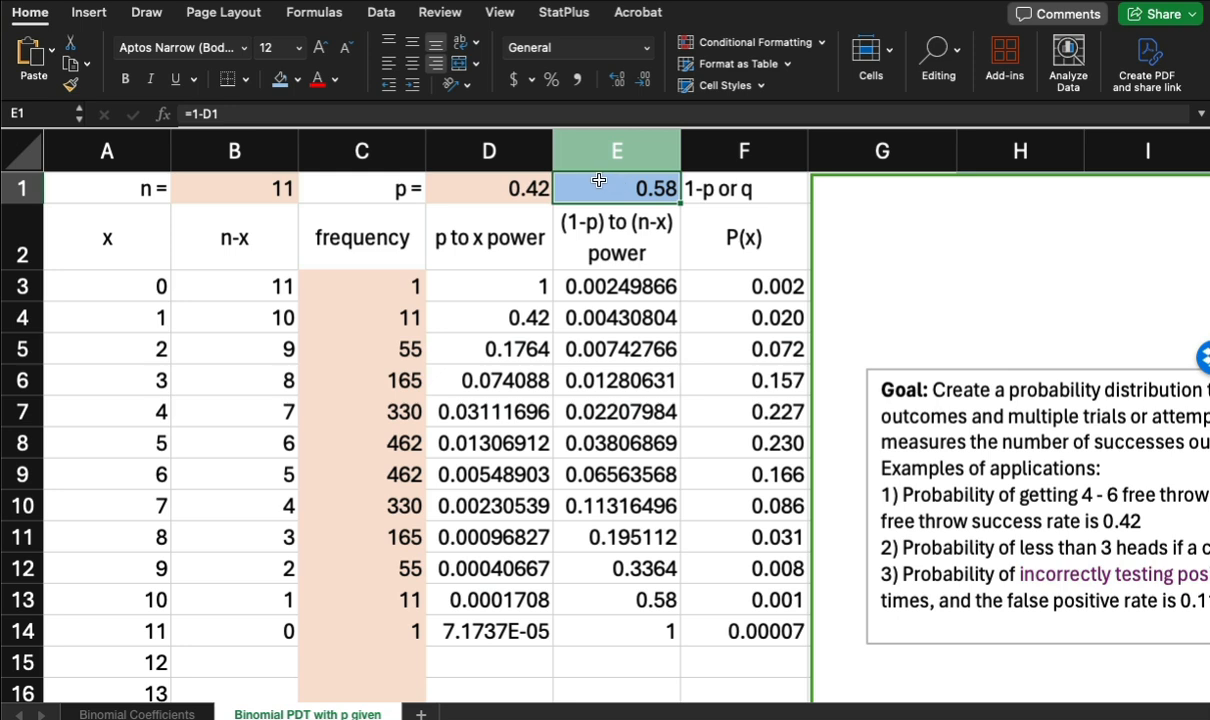
click(479, 189)
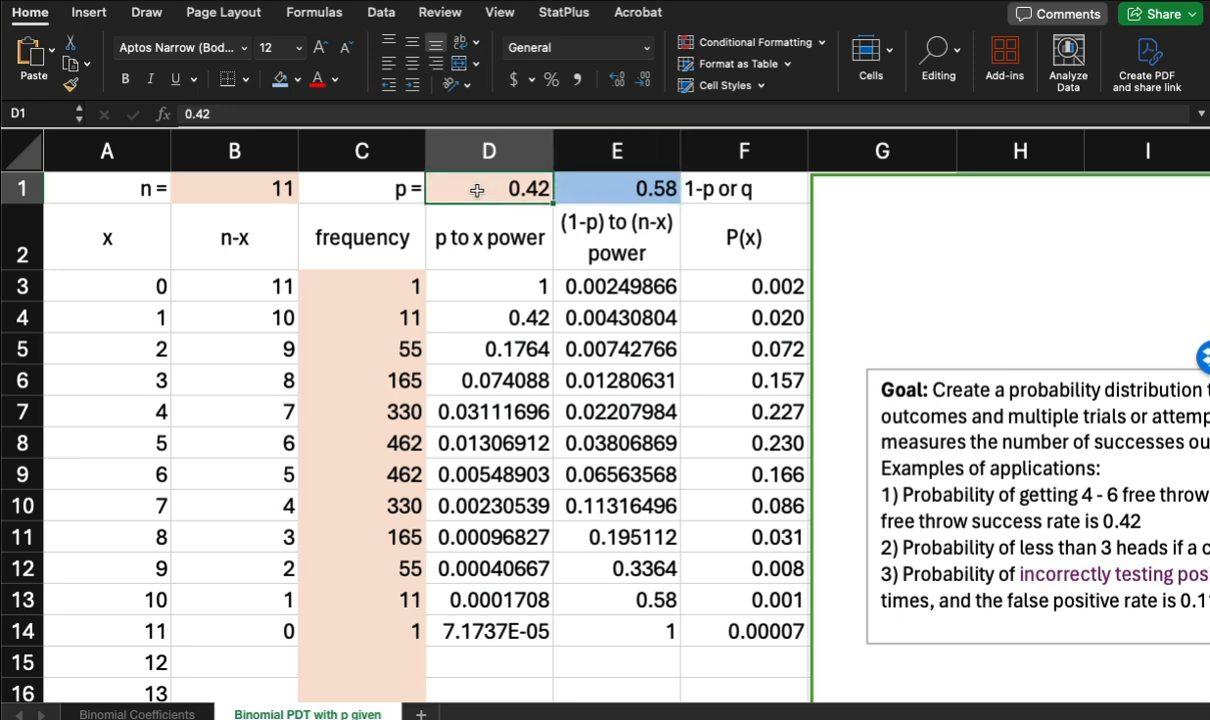
click(746, 190)
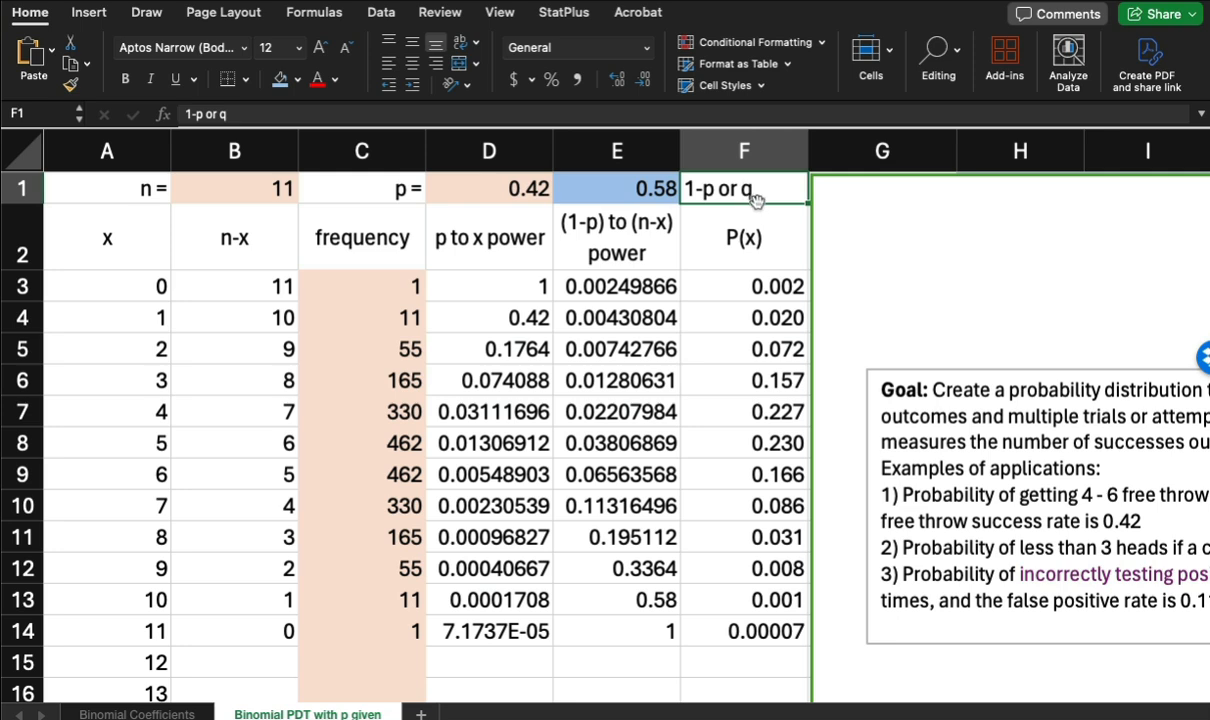
click(388, 191)
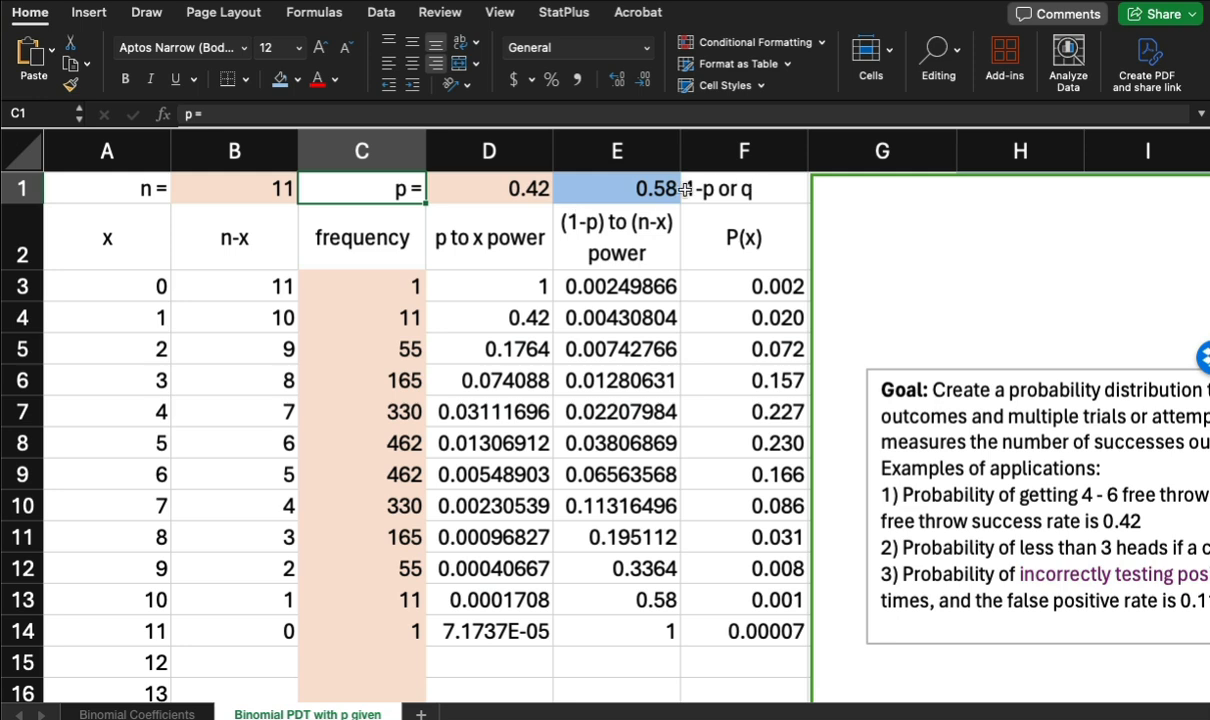
click(726, 188)
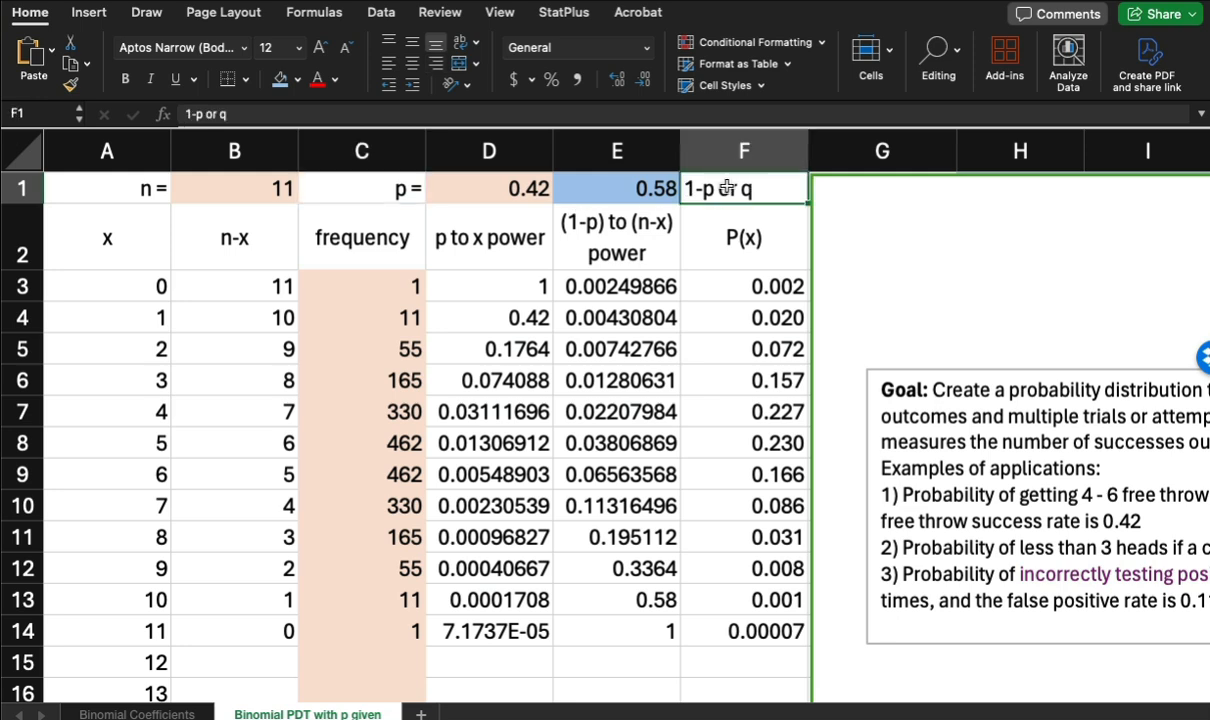
click(626, 186)
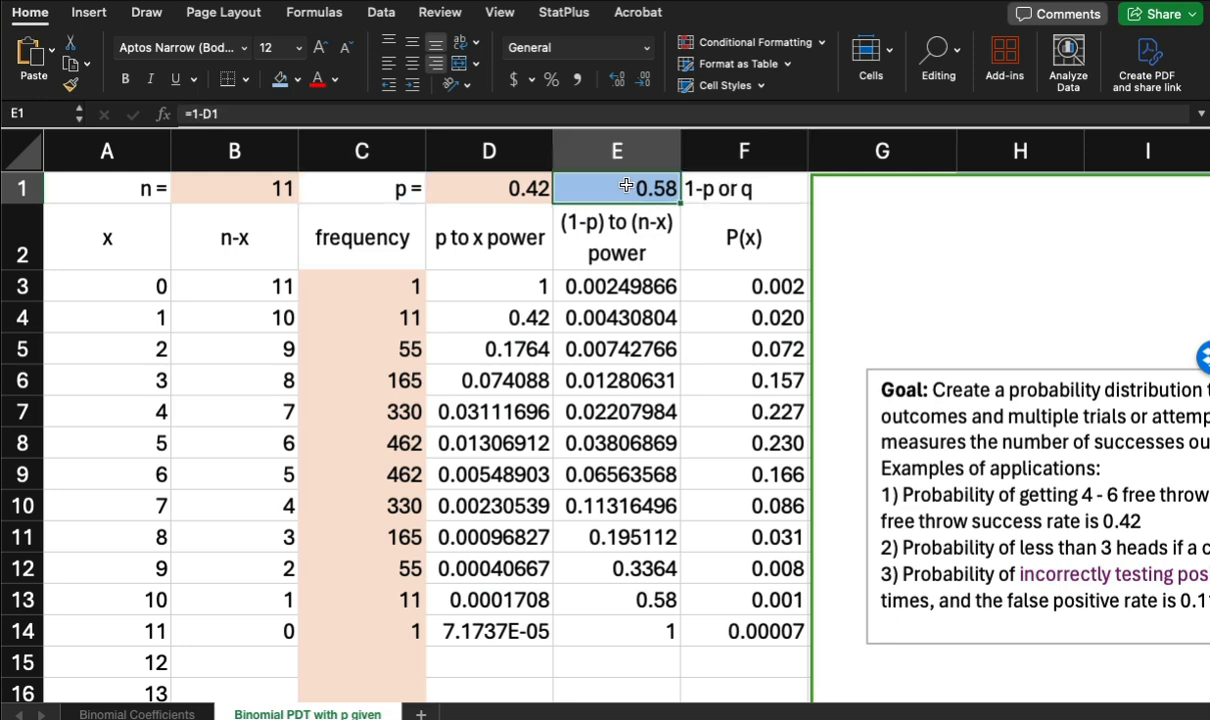
click(455, 186)
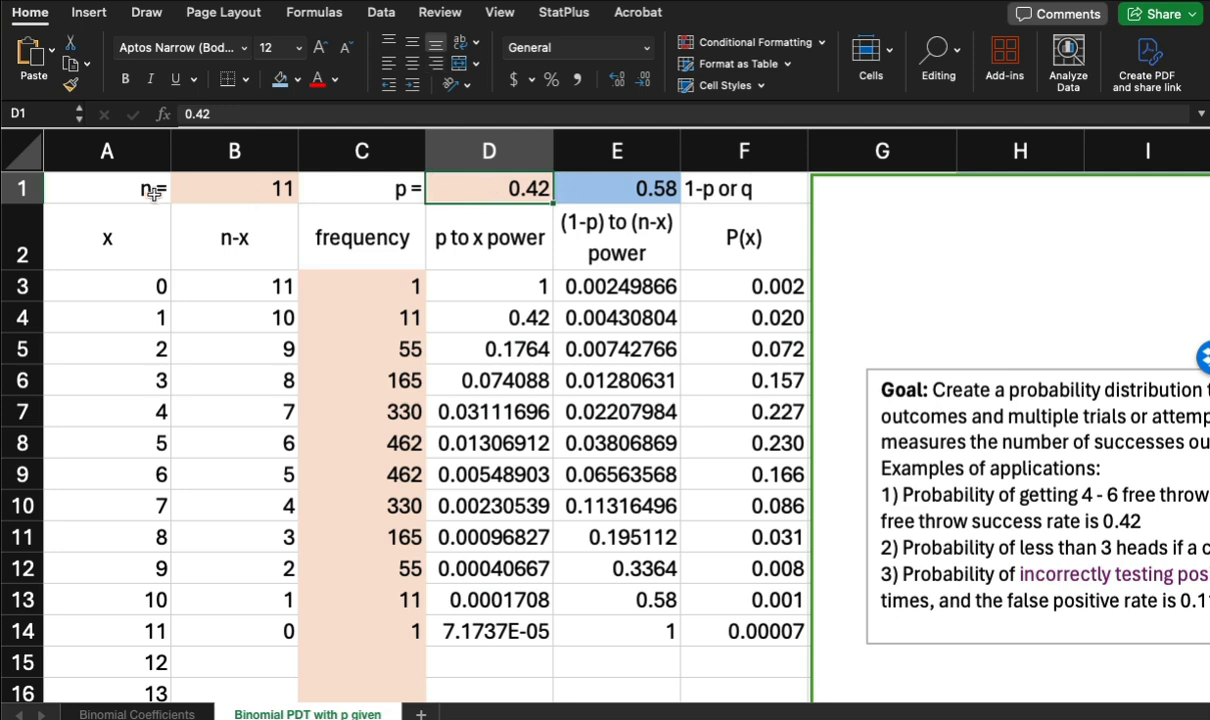
click(16, 186)
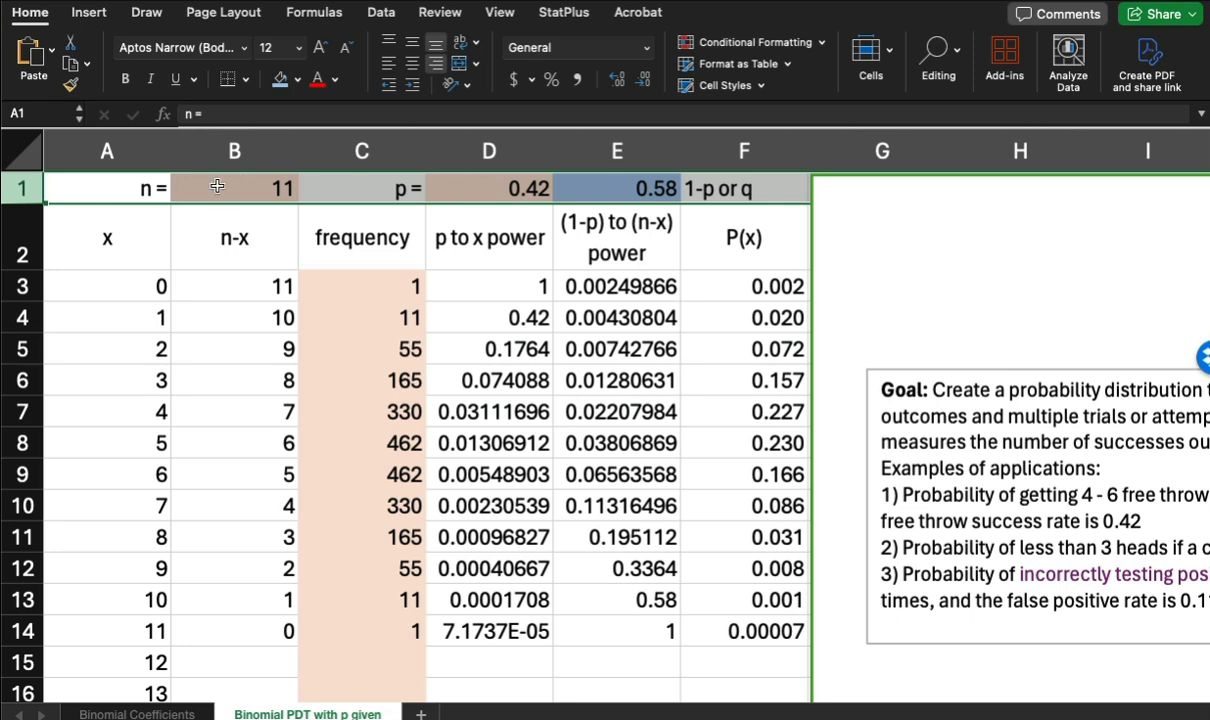
Examine the x column from its header in A2 through its first value to the last one in A18.
drag(89, 246, 276, 556)
click(107, 244)
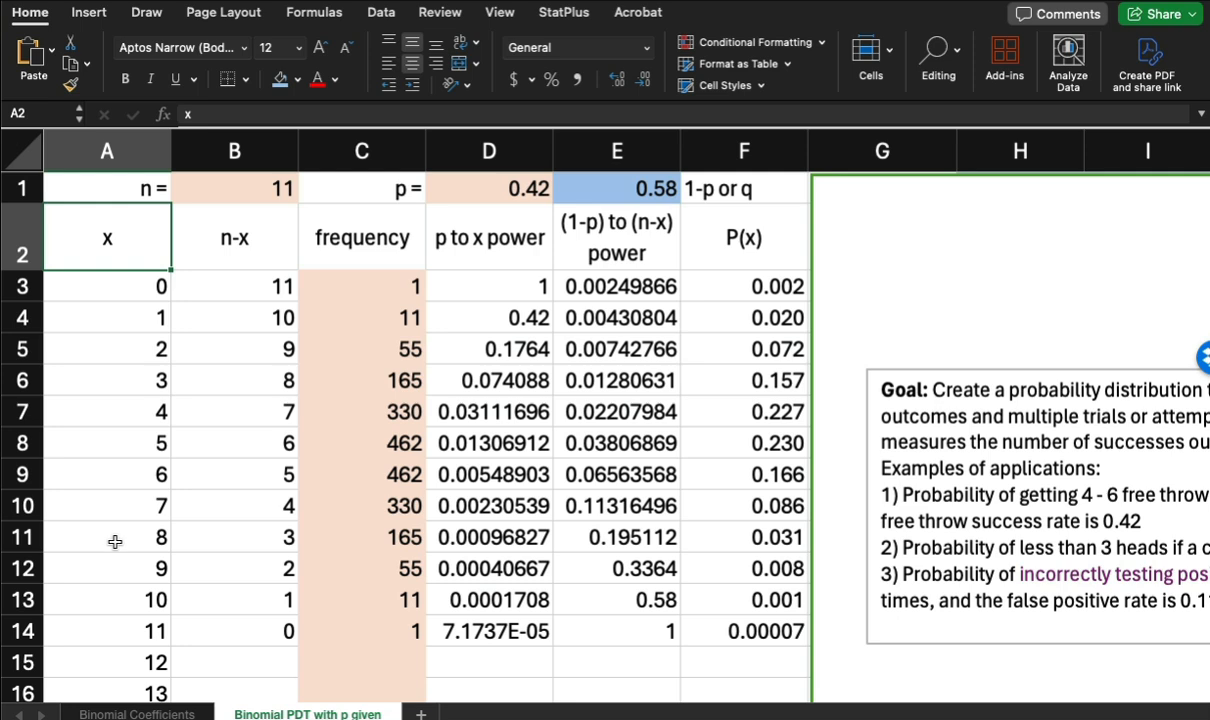
scroll(115, 541, down, 1)
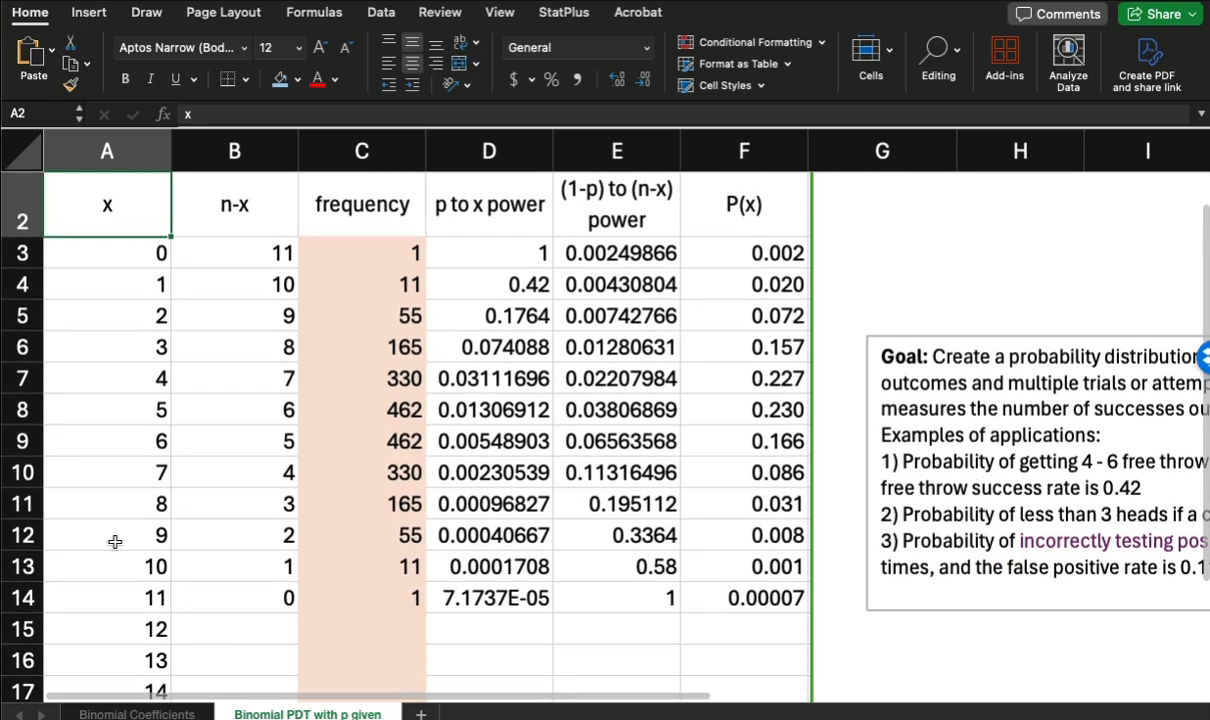
scroll(115, 541, up, 1)
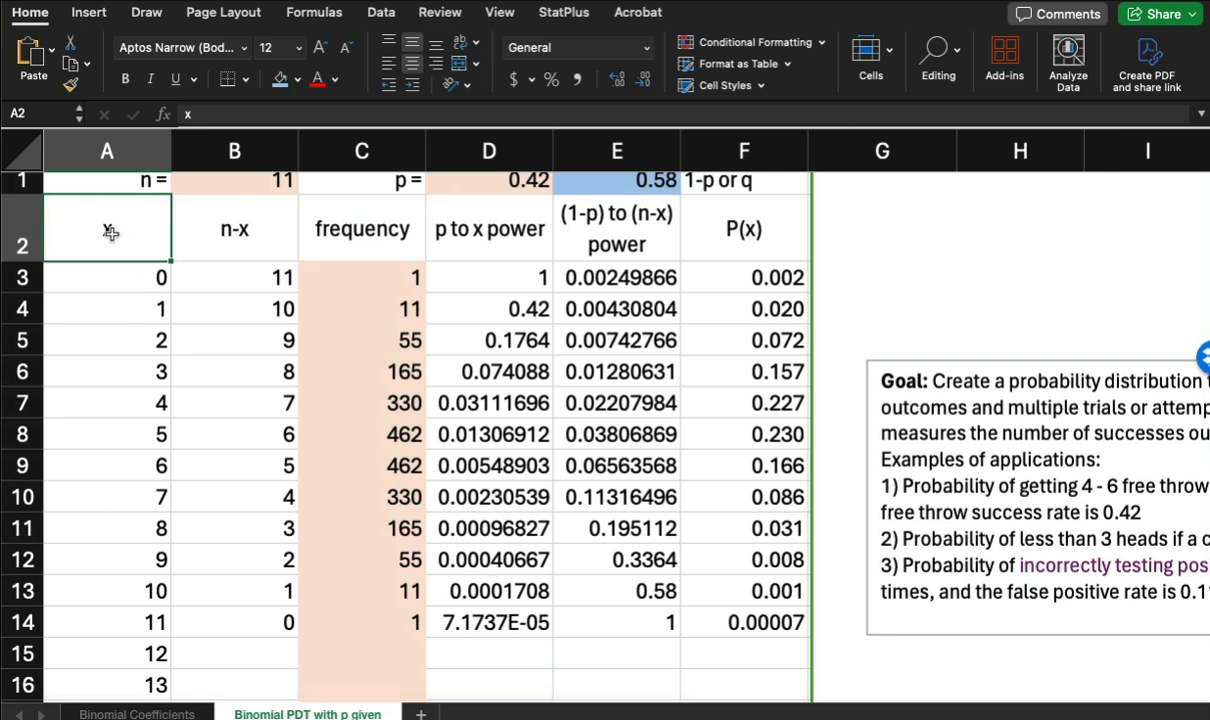
click(116, 275)
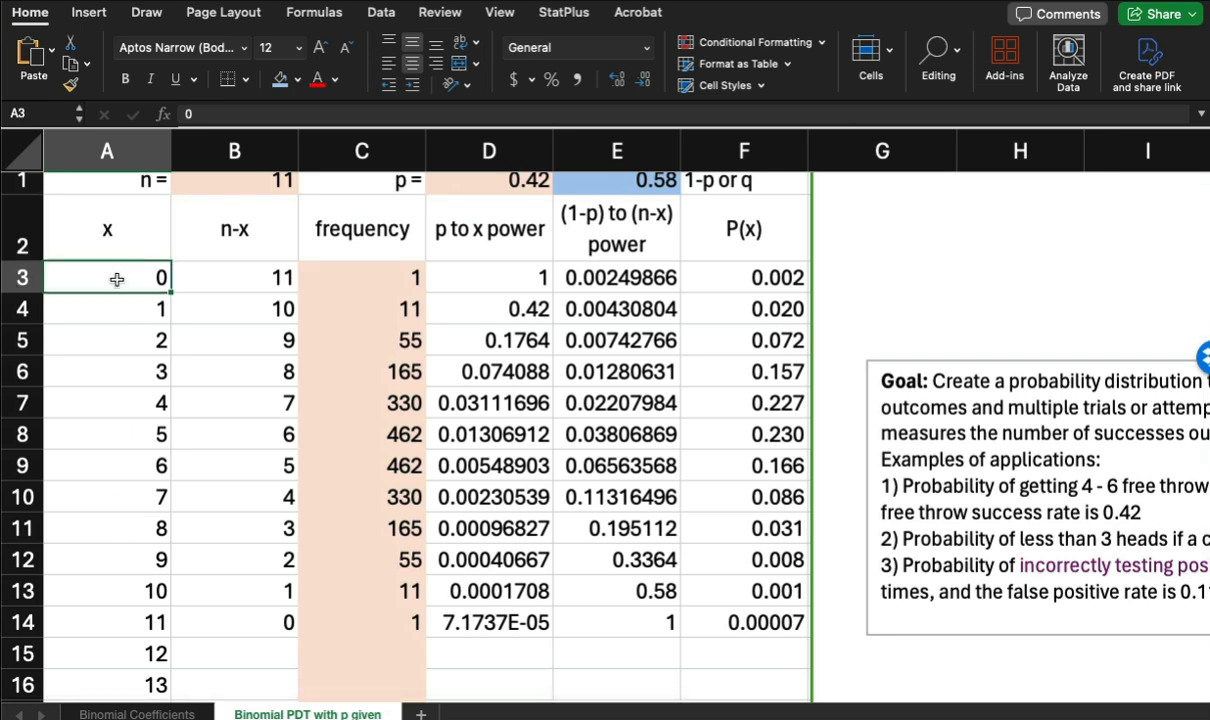
scroll(88, 500, down, 4)
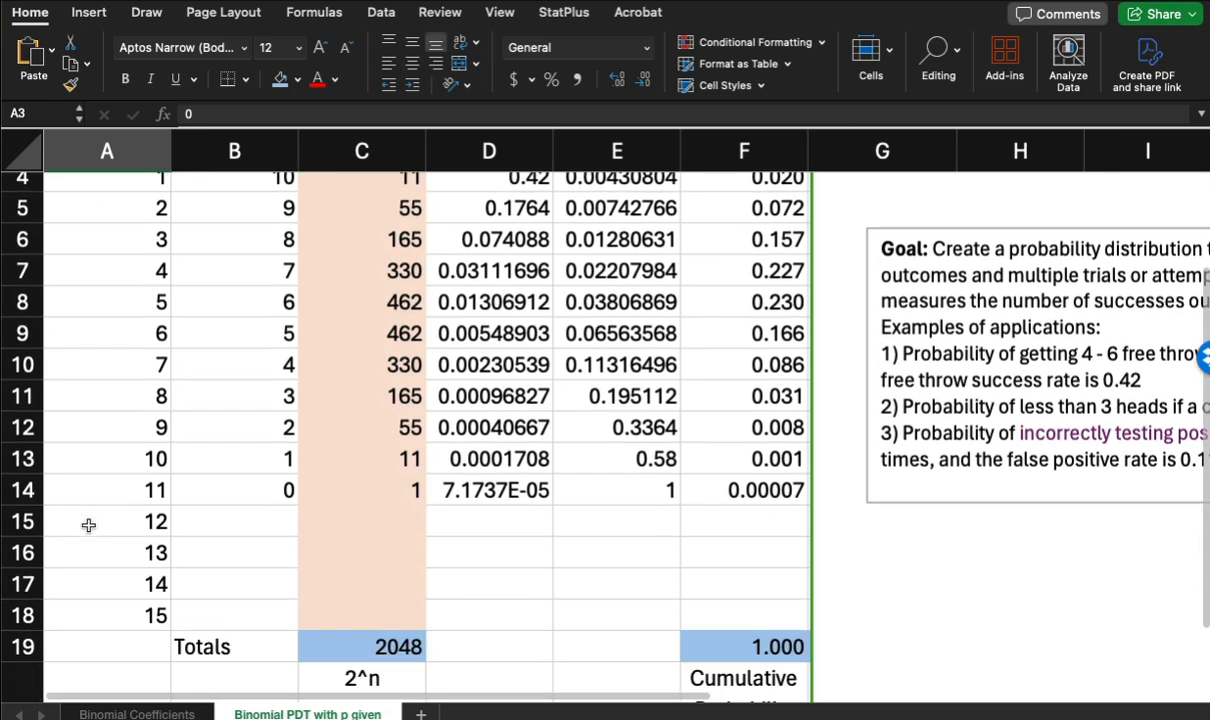
click(100, 607)
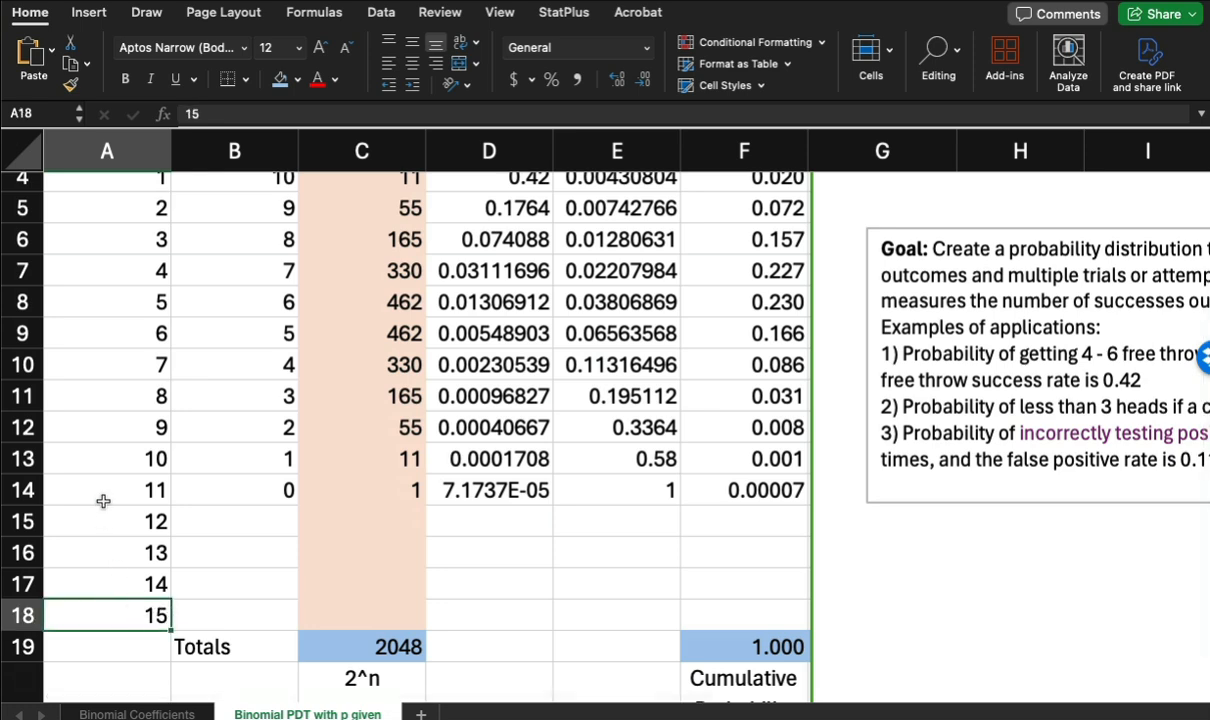
Examine where the table ends for n = 11: row 14, the x values 12 to 15 beneath it, and the Totals row.
click(20, 486)
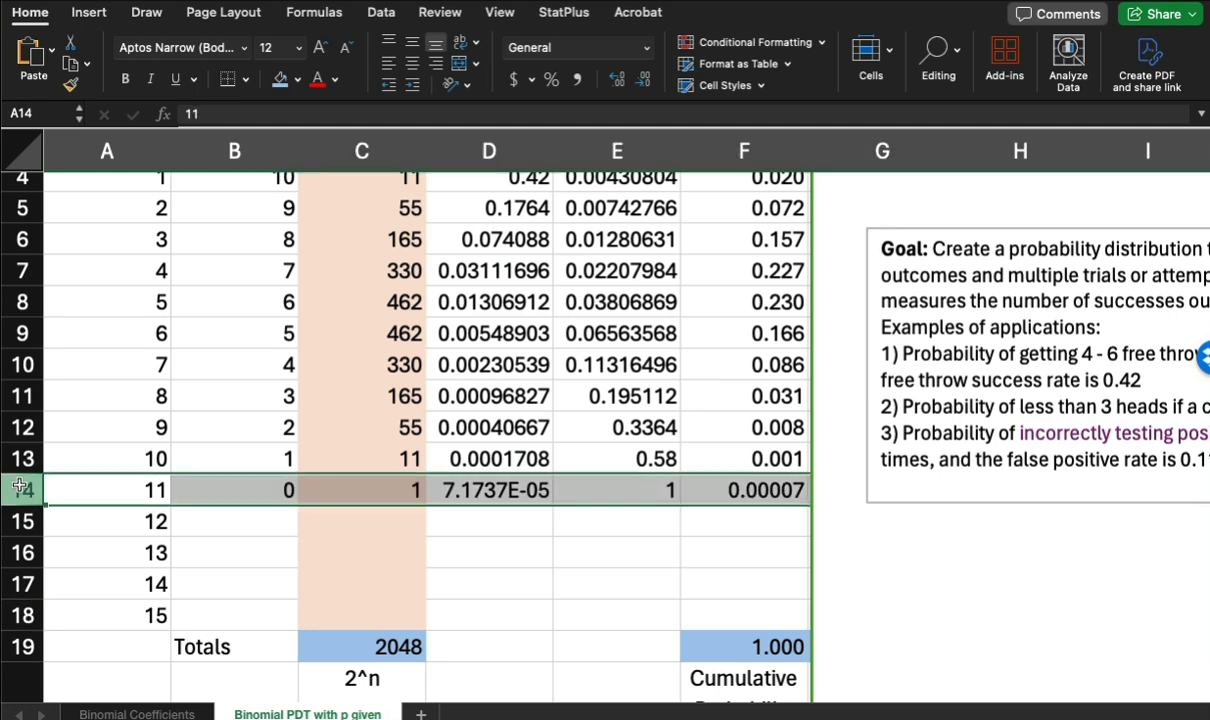
click(158, 520)
click(150, 554)
click(148, 584)
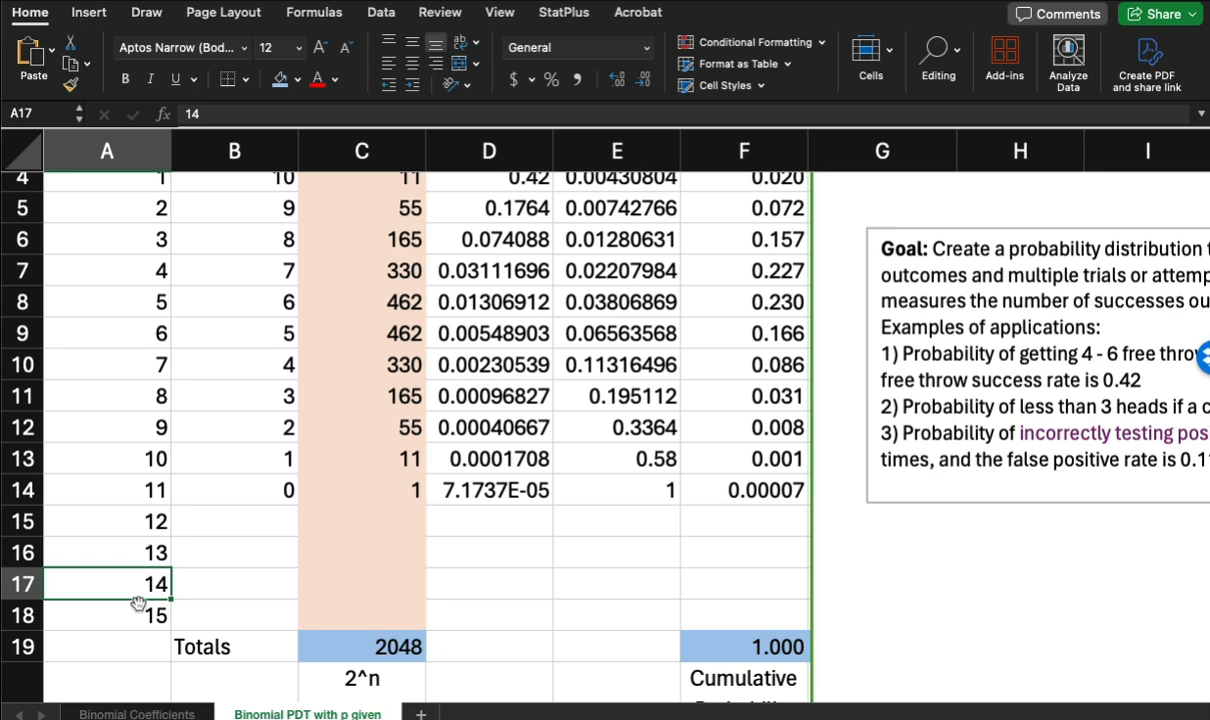
click(101, 614)
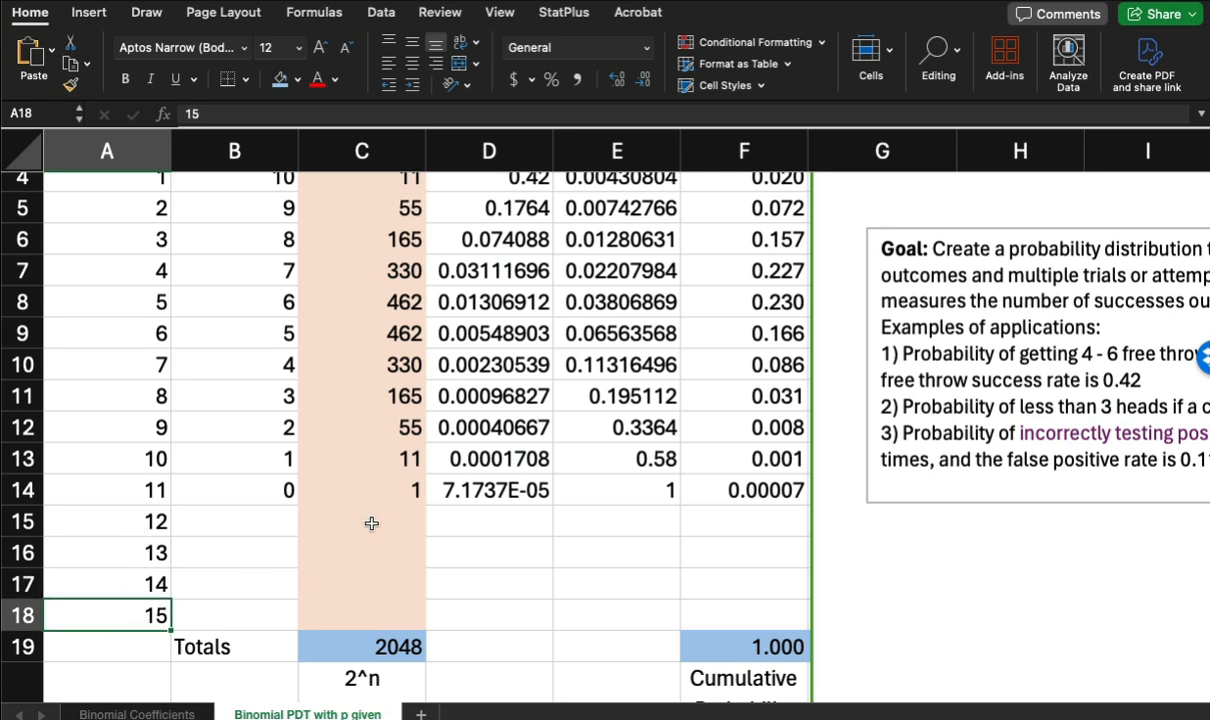
click(25, 646)
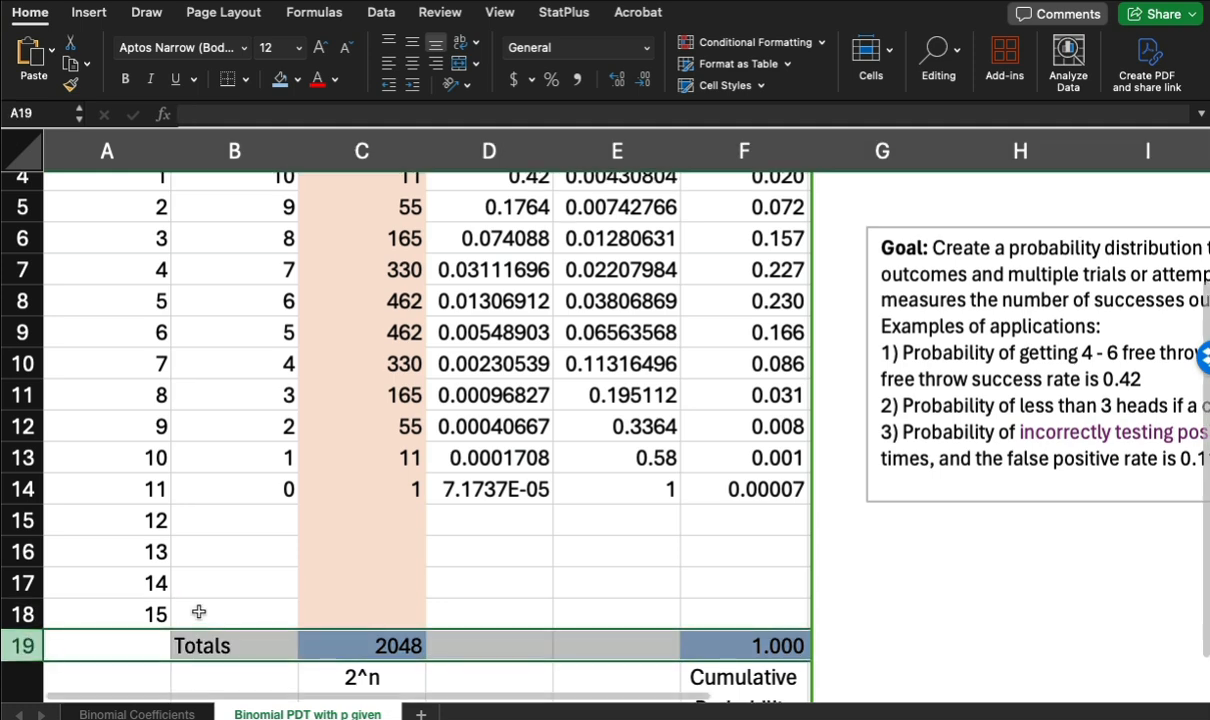
scroll(199, 612, down, 3)
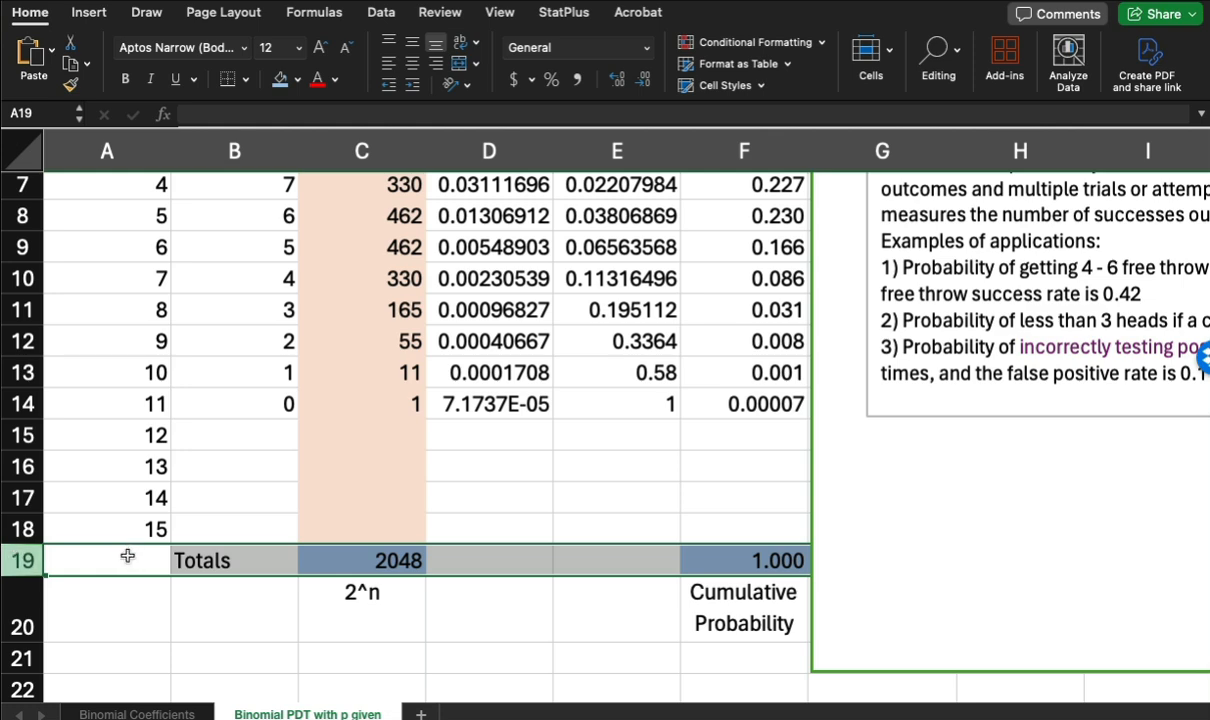
scroll(152, 572, up, 6)
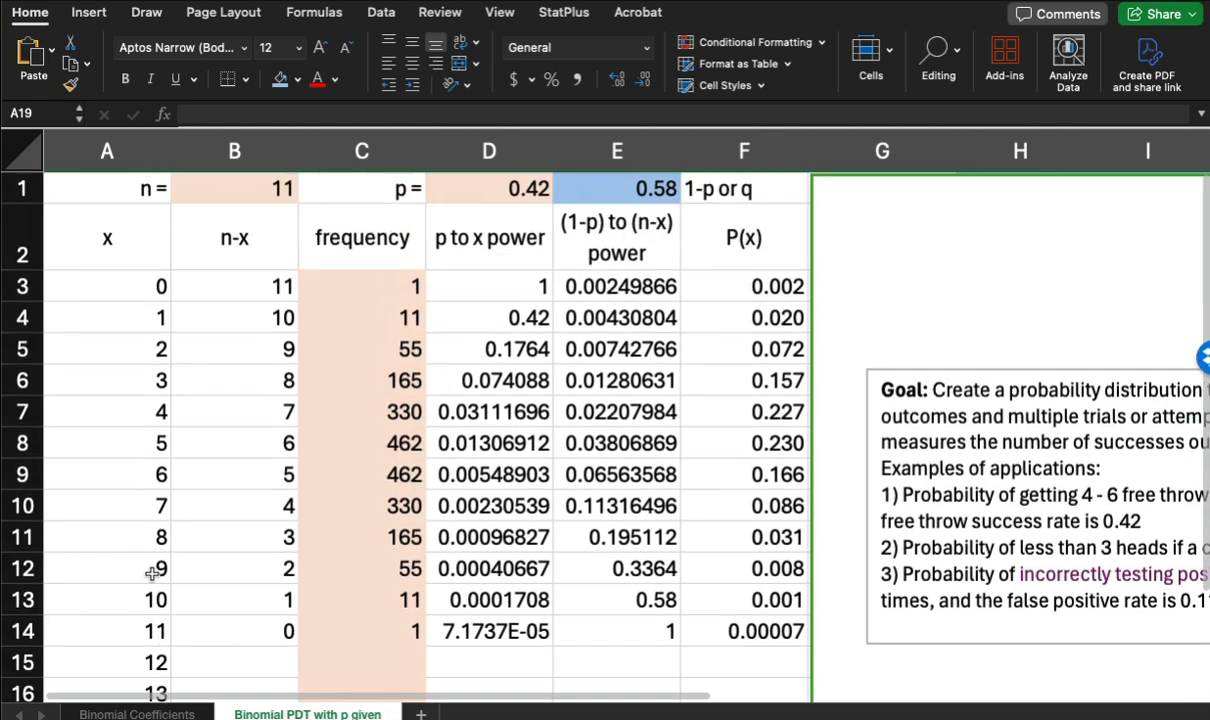
scroll(152, 572, down, 1)
scroll(152, 572, up, 1)
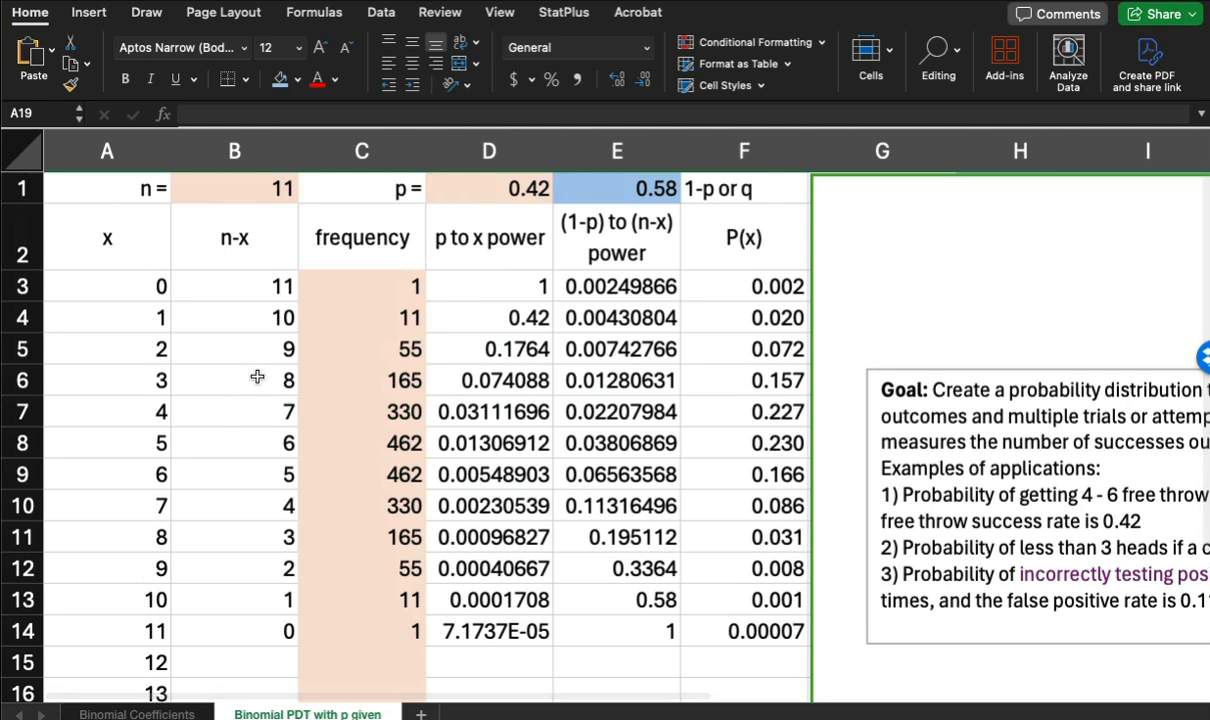
Examine the row 2 column headers one by one, from x in A2 through (1-p) to (n-x) power in E2.
click(163, 243)
drag(163, 243, 694, 227)
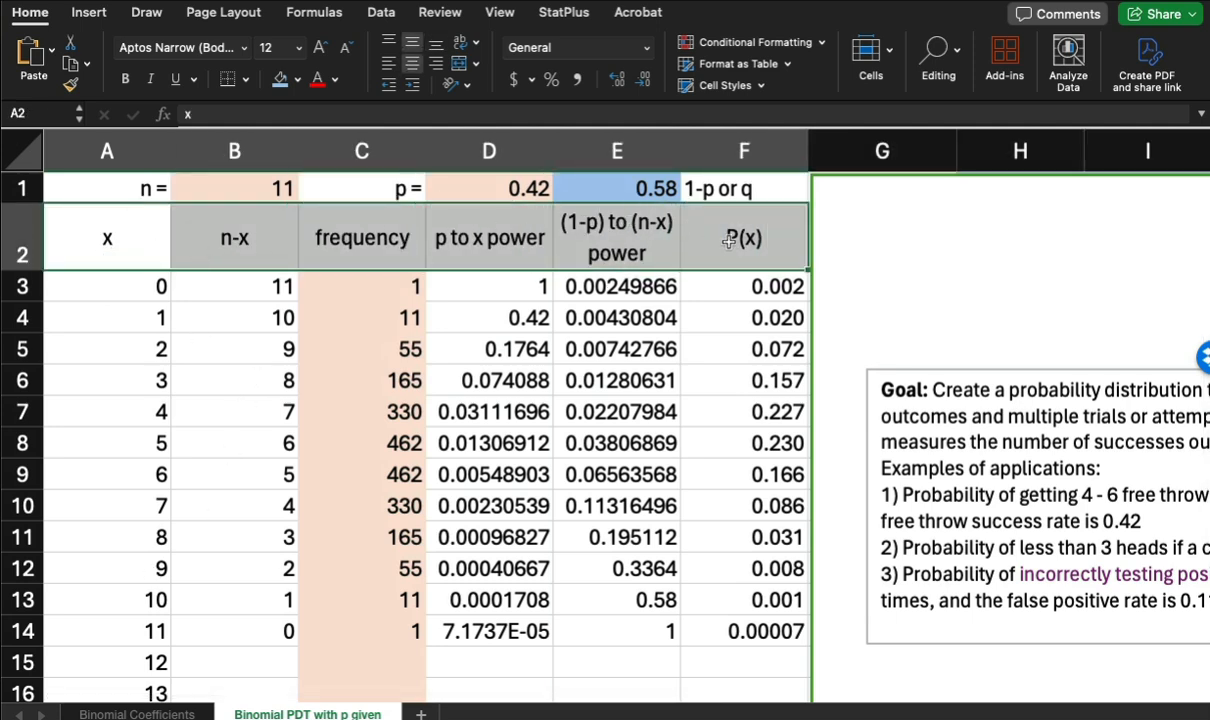
click(107, 241)
click(226, 238)
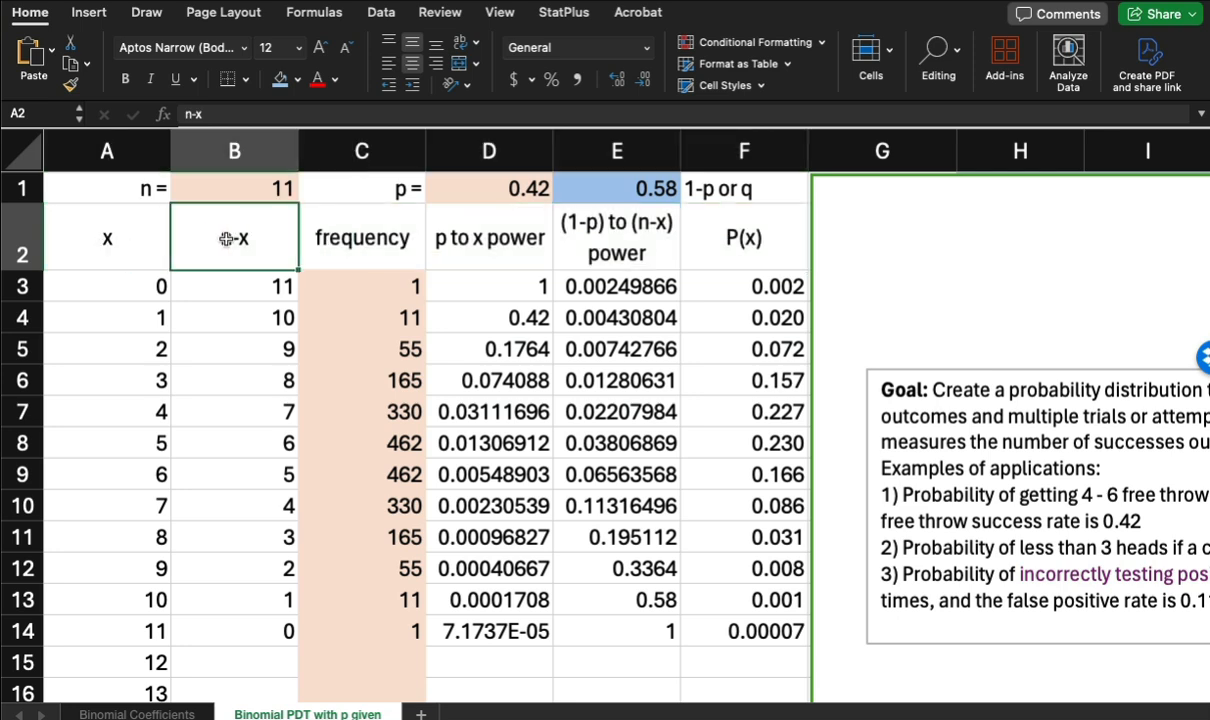
click(355, 230)
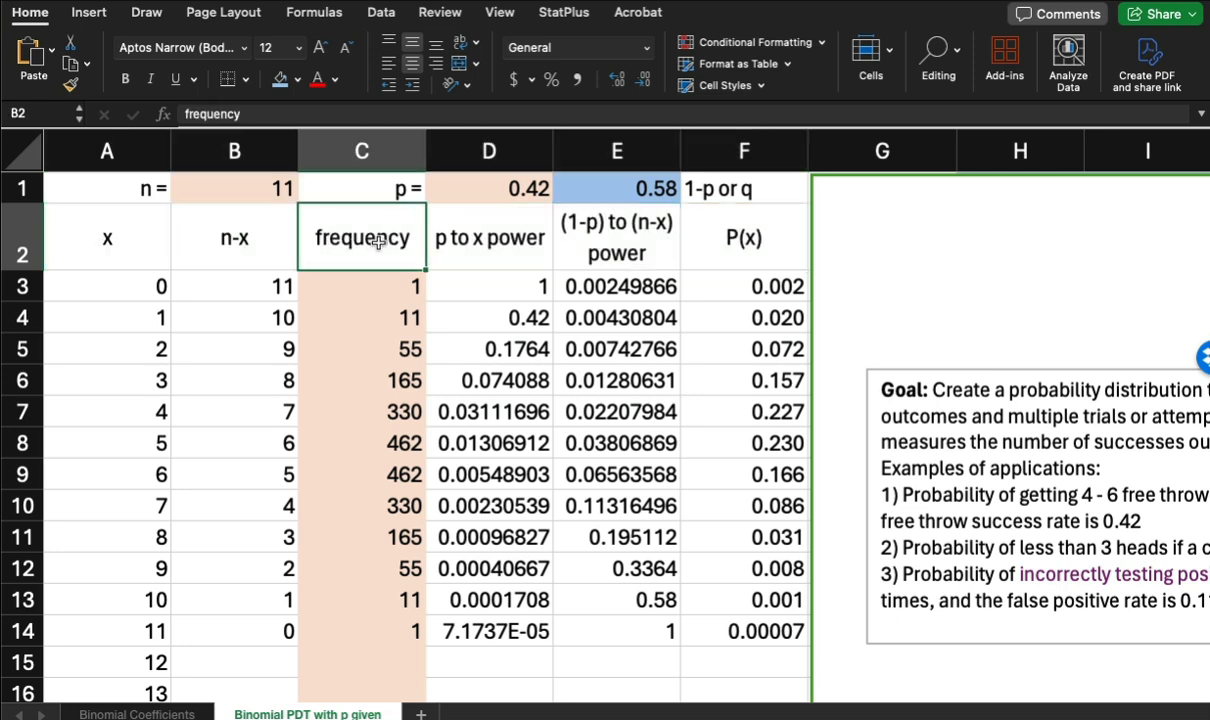
click(487, 239)
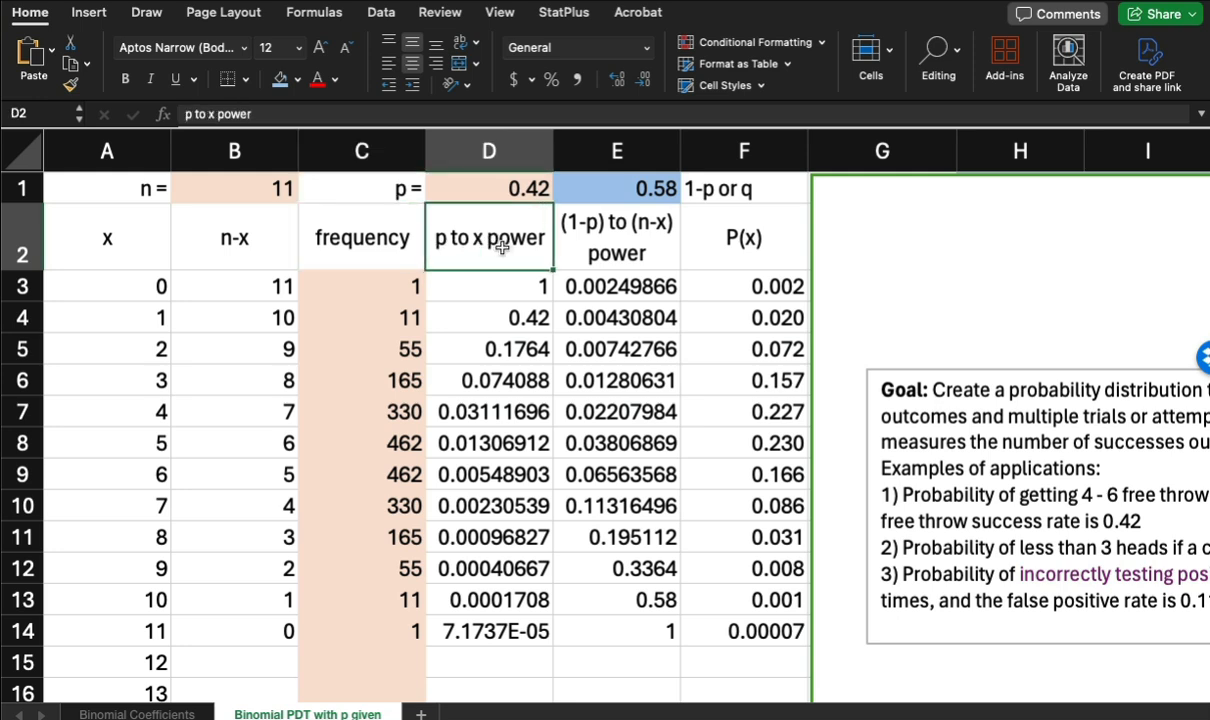
click(608, 242)
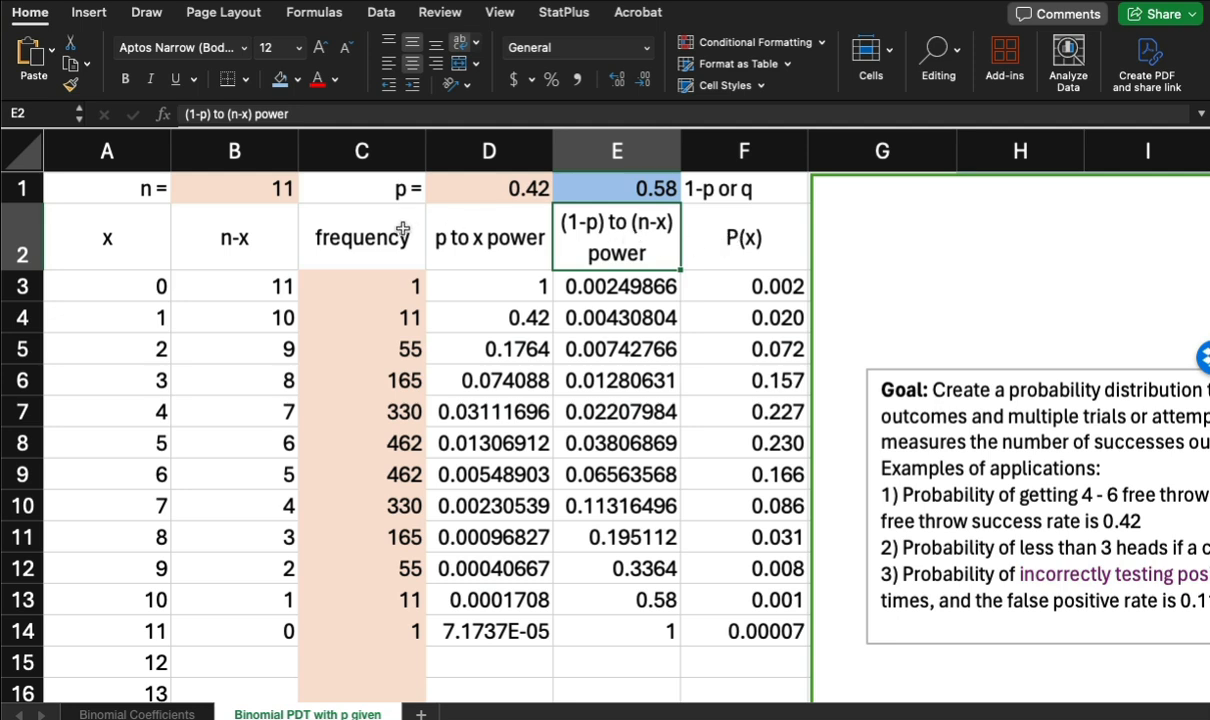
Review the three factor headers, frequency, p to x power and (1-p) to (n-x) power, together with the P(x) header in F2.
click(352, 228)
drag(468, 239, 616, 239)
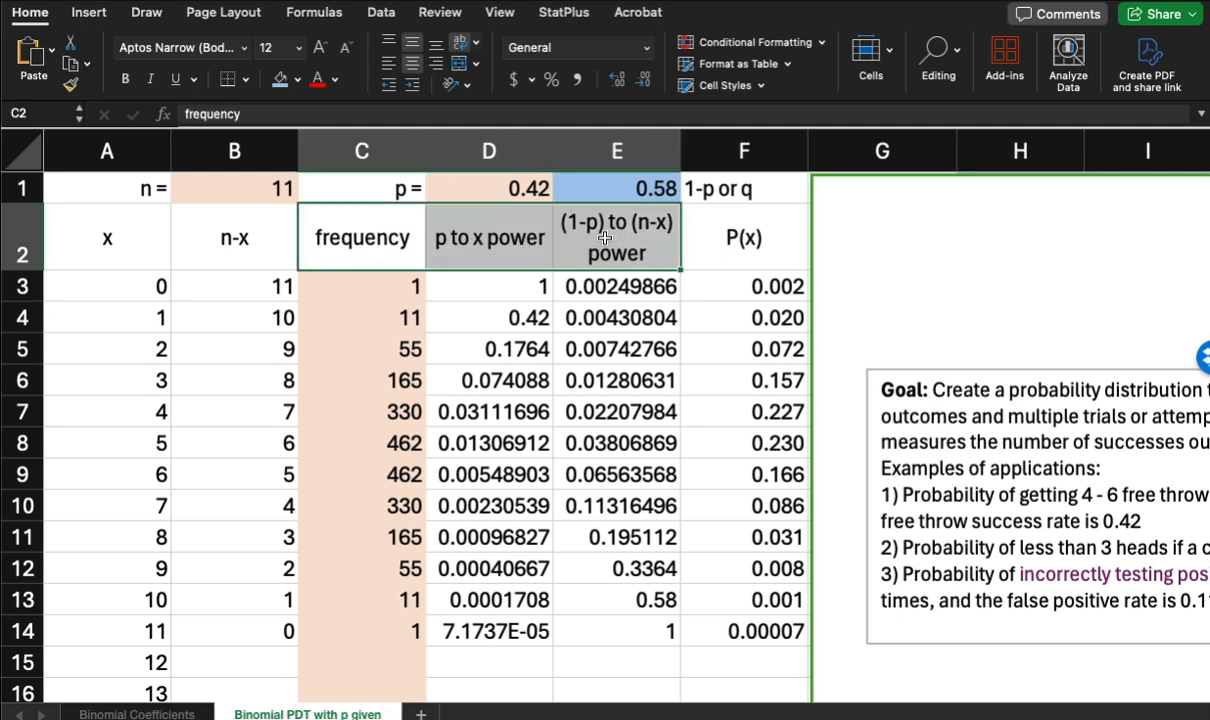
click(374, 239)
click(452, 240)
click(557, 238)
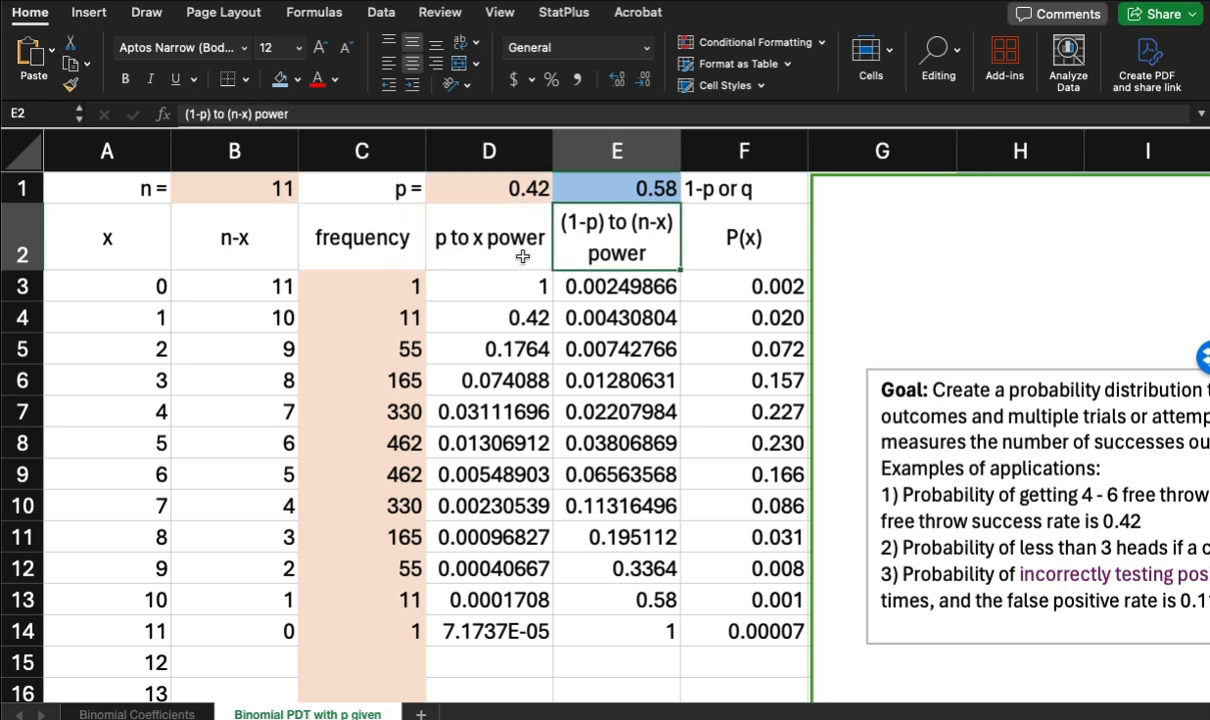
click(494, 243)
click(376, 247)
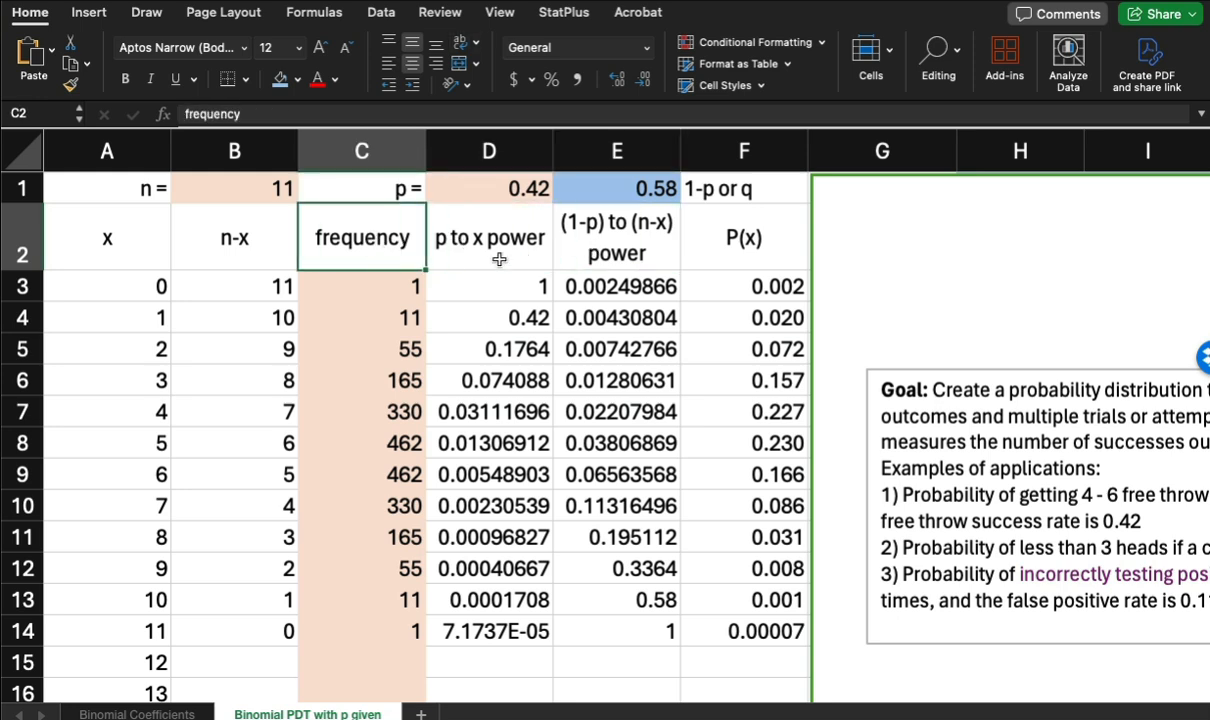
click(472, 245)
click(633, 251)
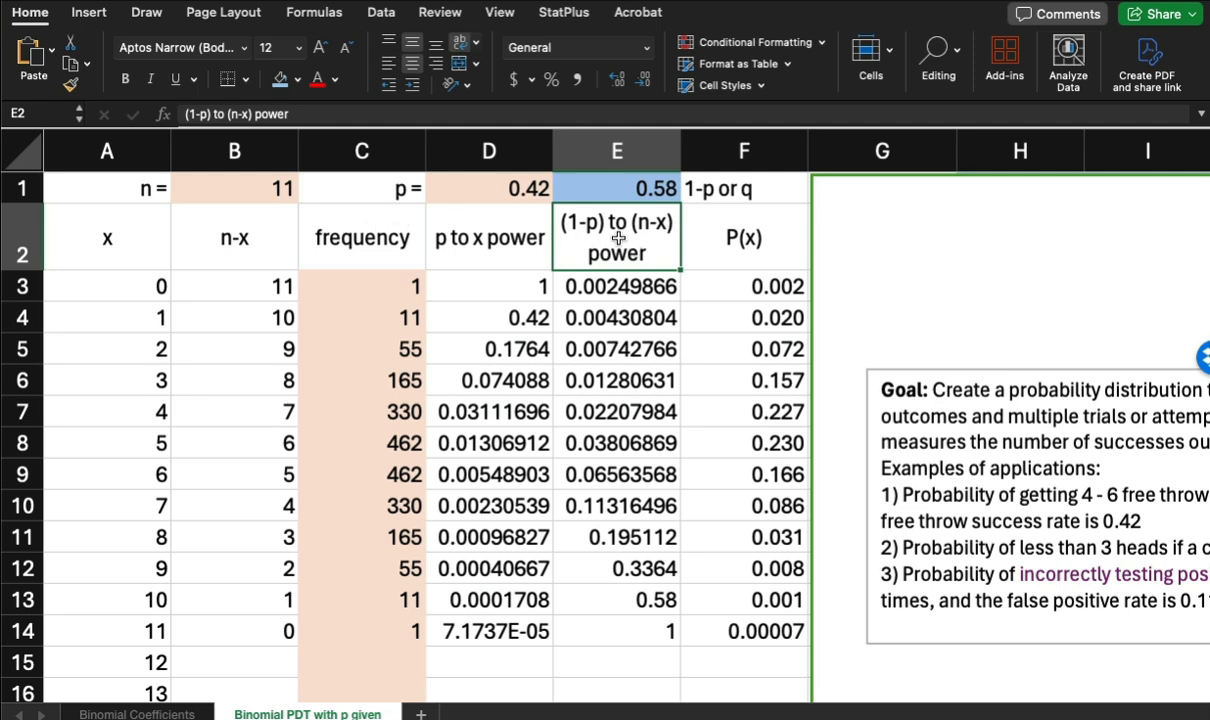
click(755, 243)
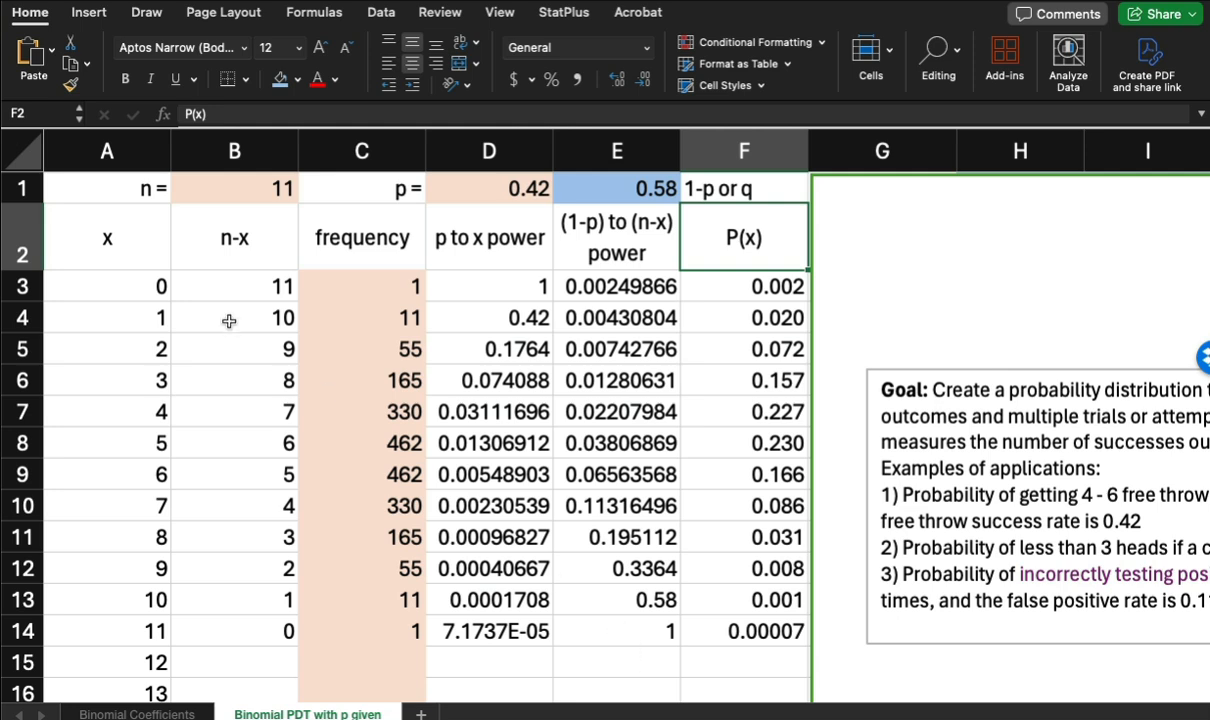
Compare the intermediate calculation columns B to E with the P(x) column and the x values in A2 to A14.
drag(224, 248, 583, 637)
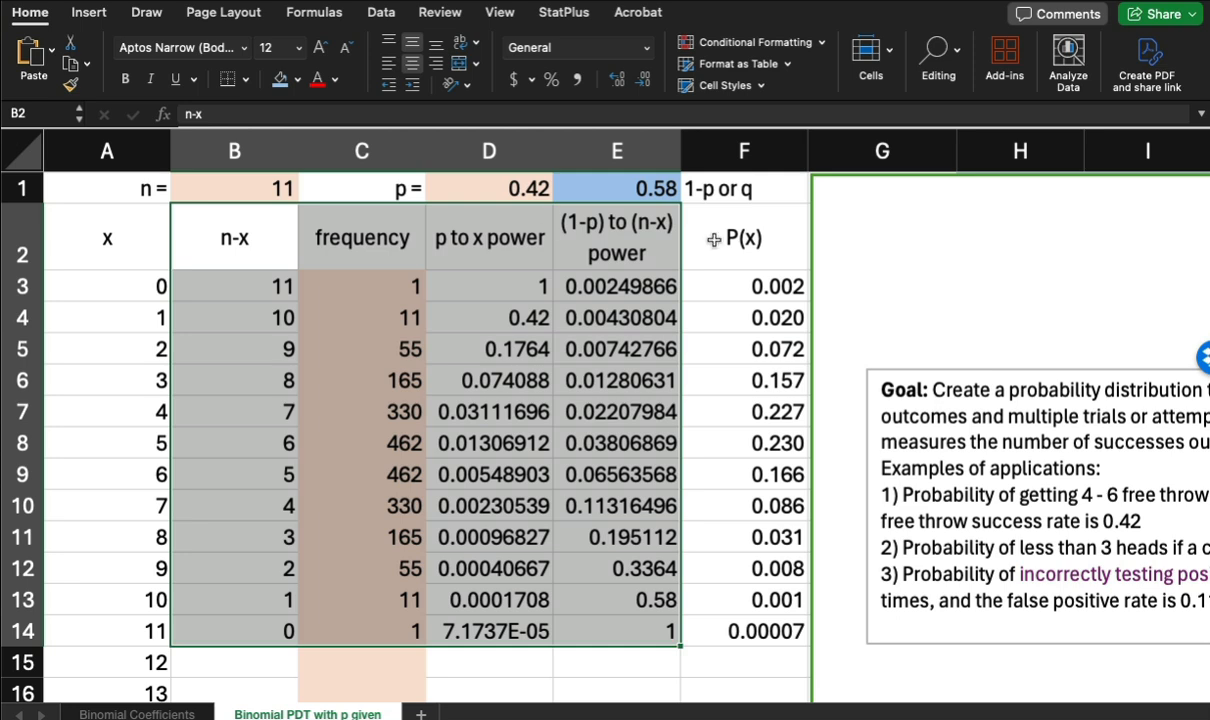
click(744, 237)
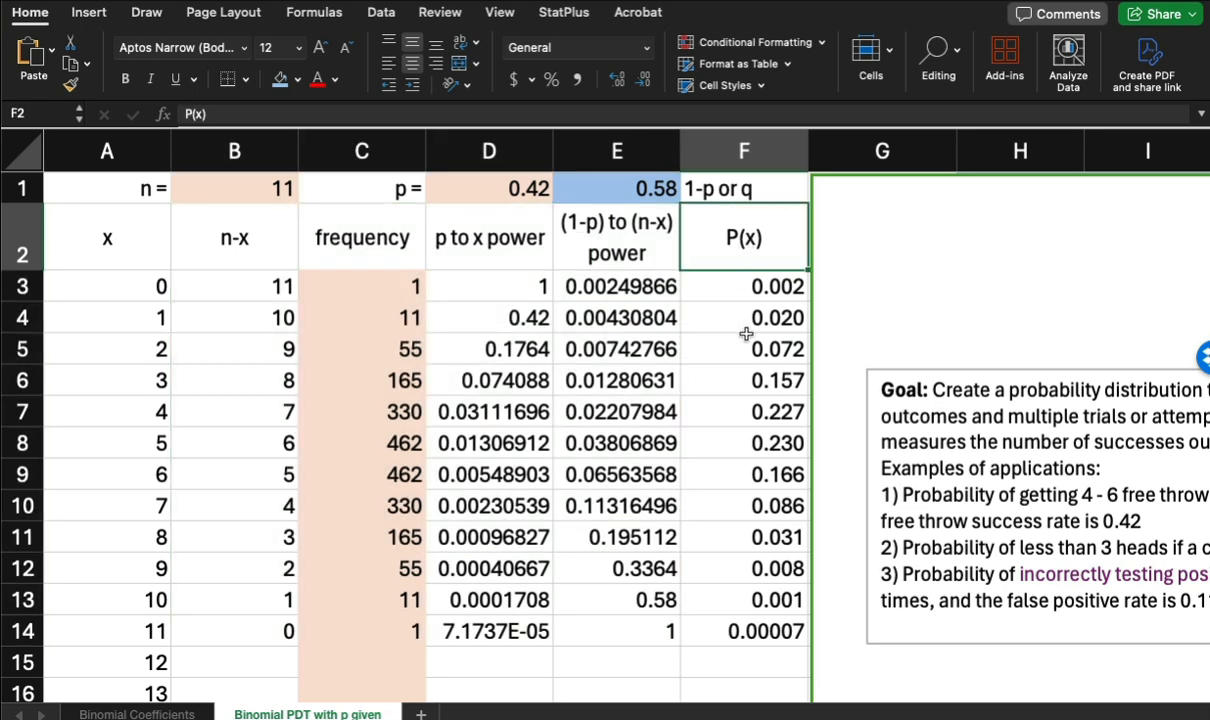
drag(96, 240, 83, 621)
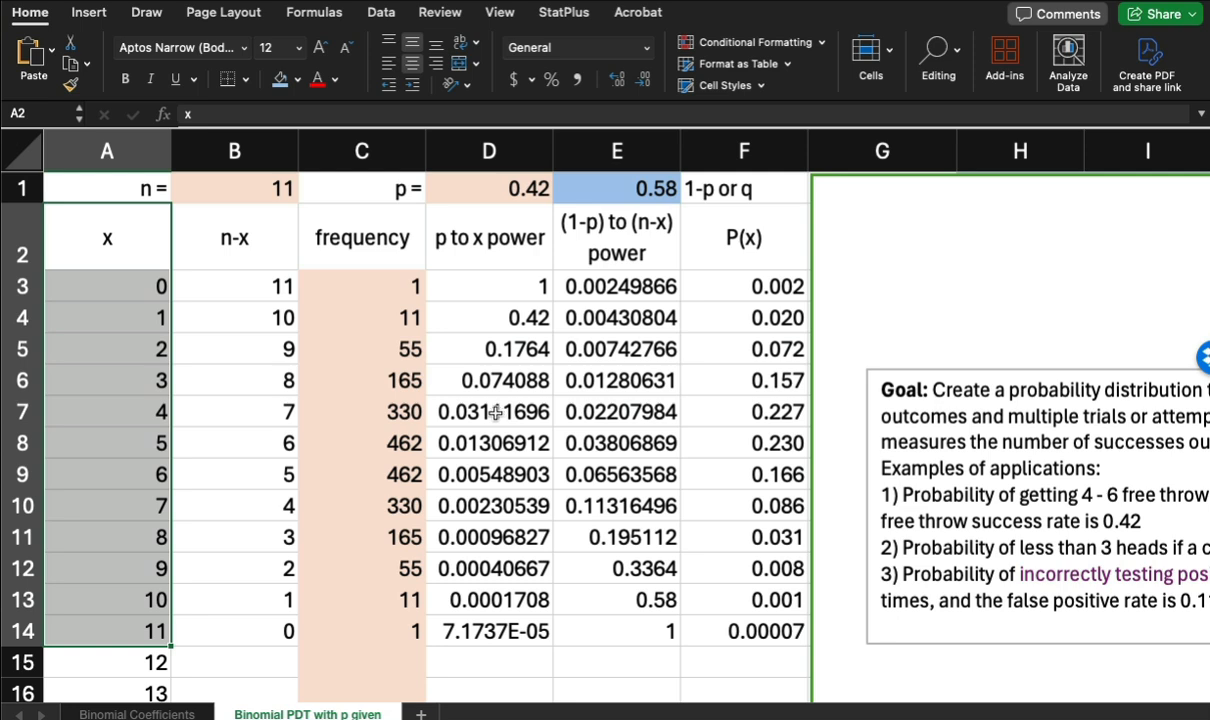
Inspect the n-x formula in B3 and its references to n in B1 and x in A3, leaving it as is.
click(251, 255)
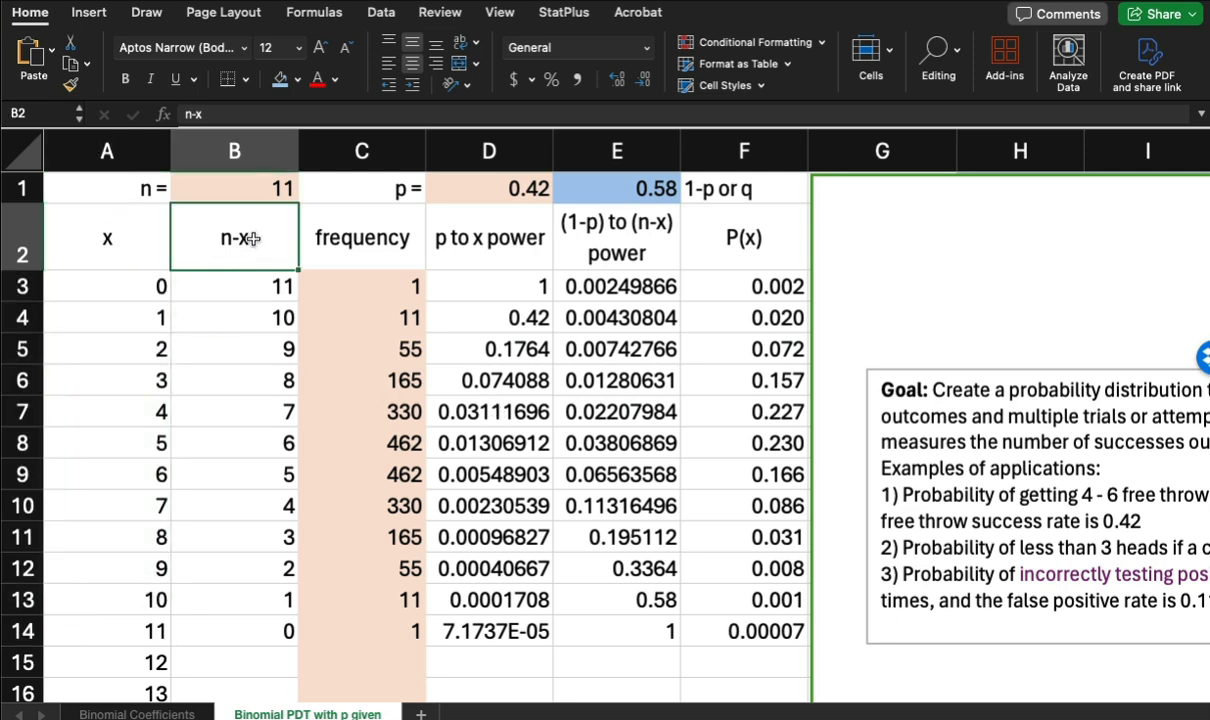
click(226, 292)
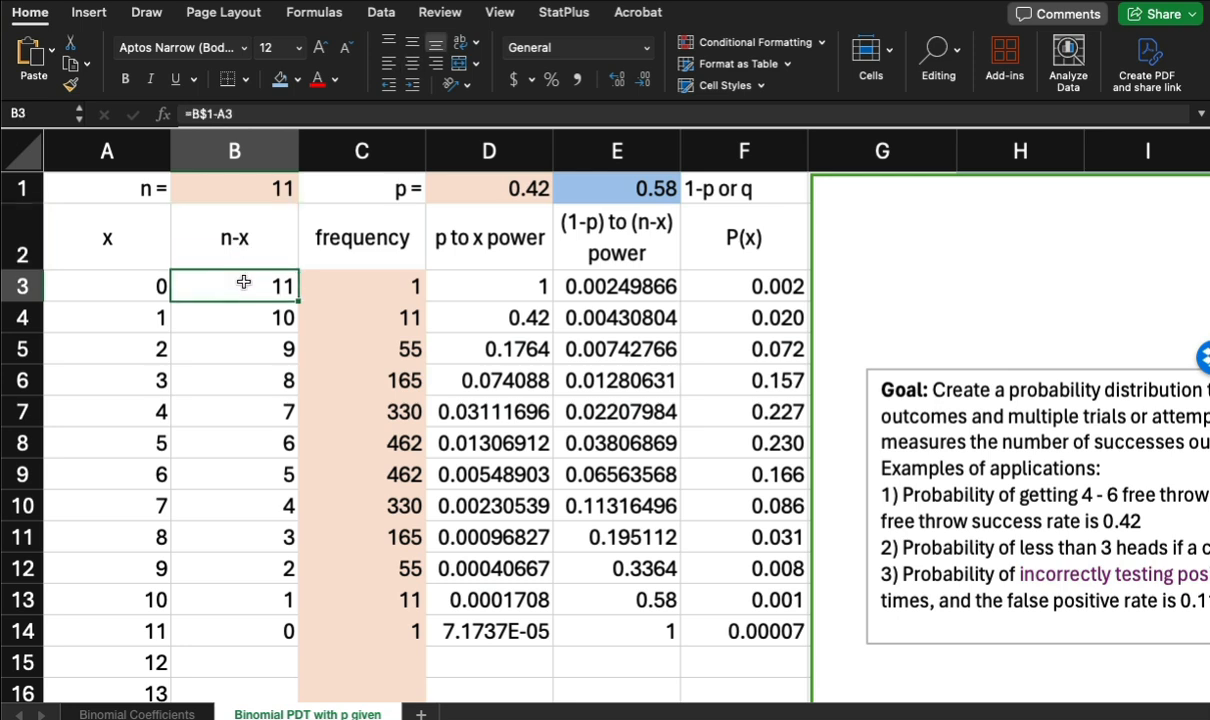
double_click(243, 283)
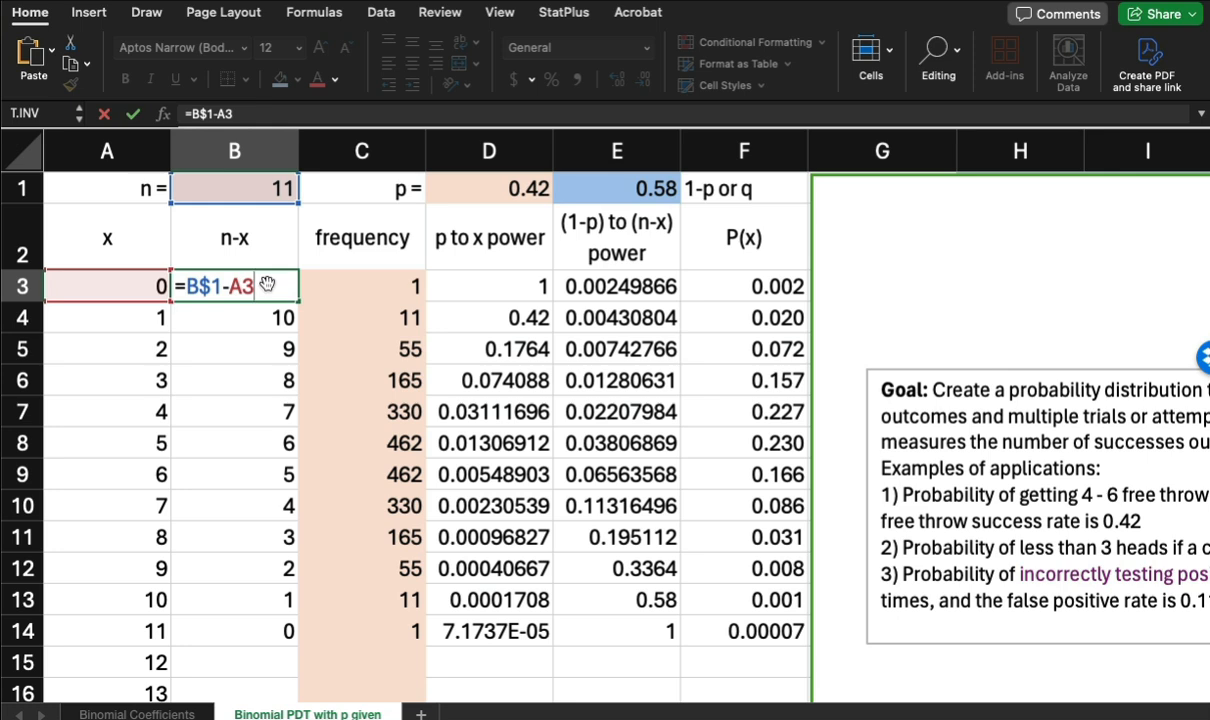
key(Return)
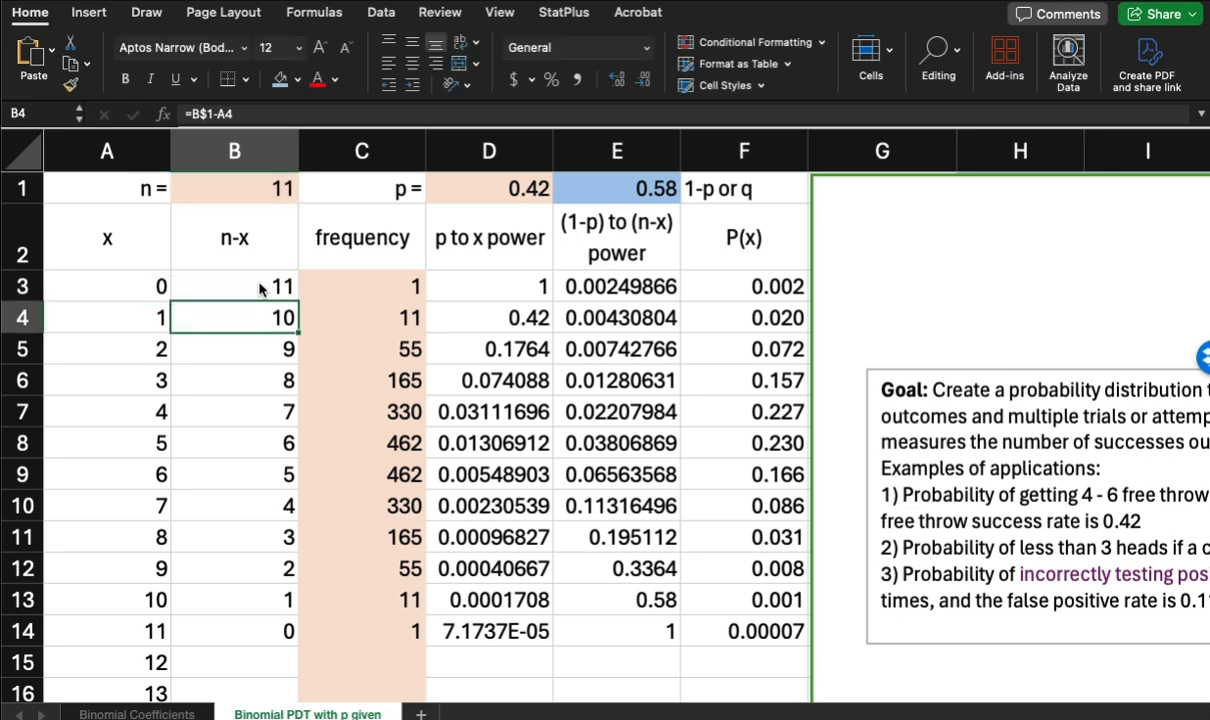
Fill the n-x formula from B3 down through B14 and check the copied formula in the last cell.
click(252, 286)
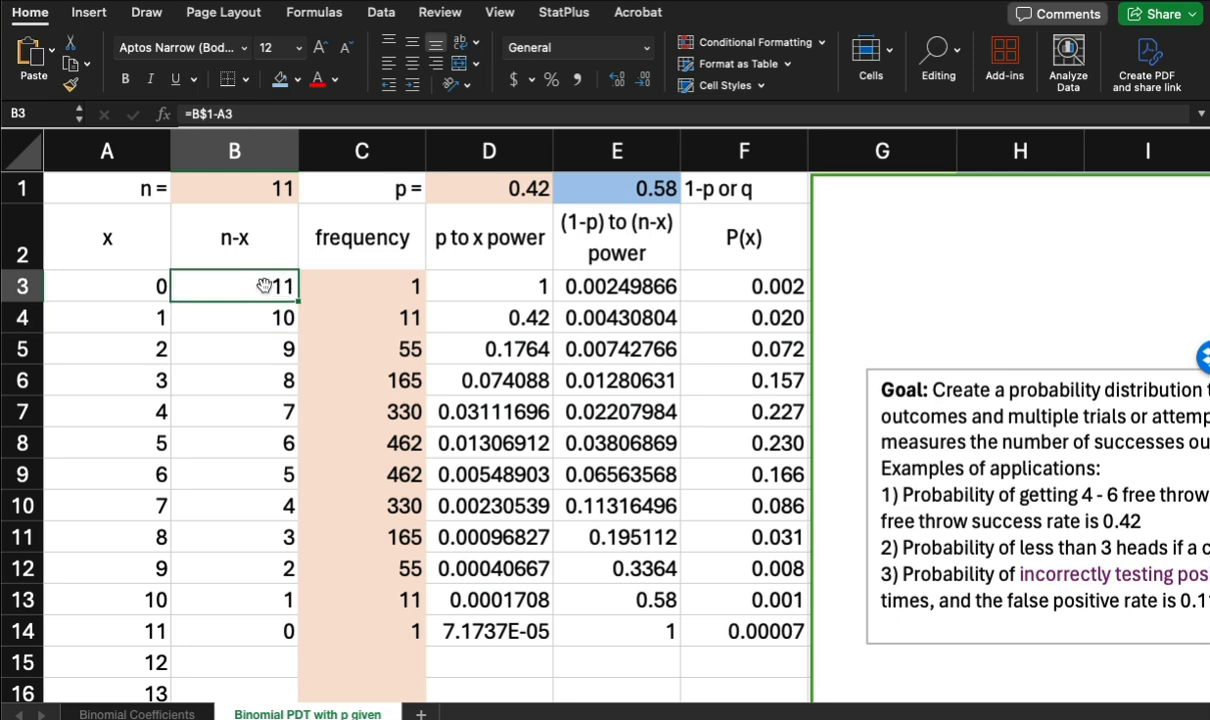
drag(264, 286, 286, 631)
click(252, 631)
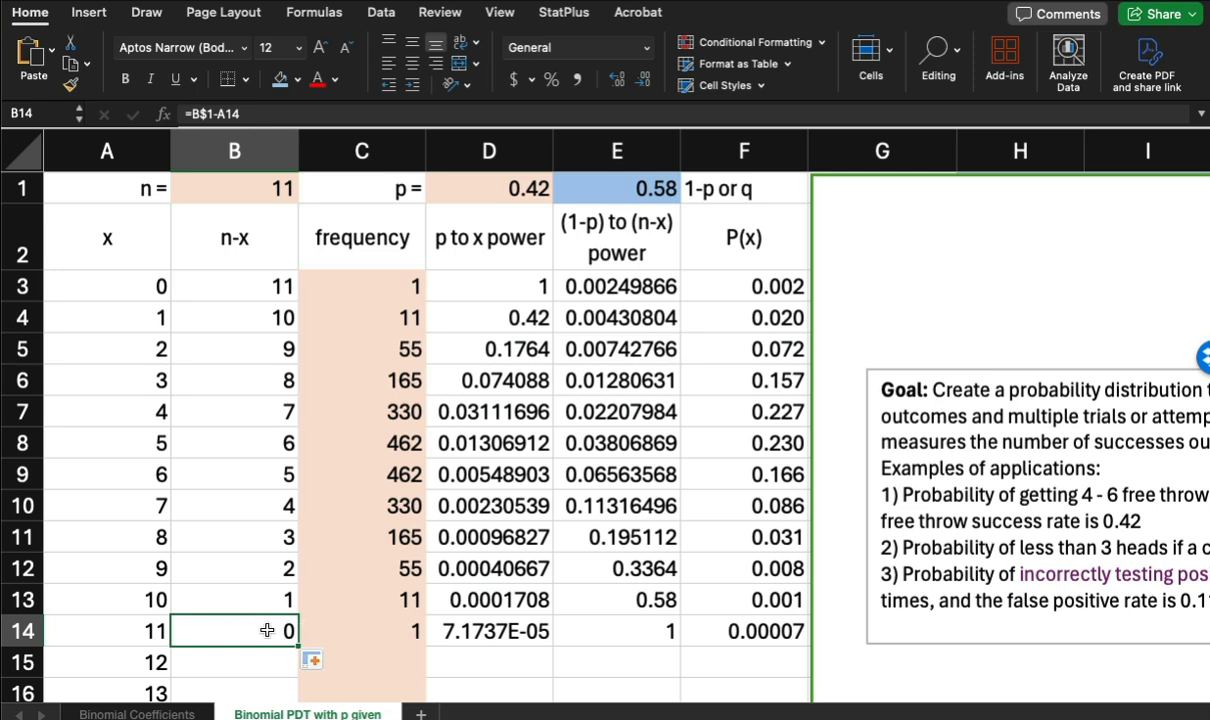
Examine the frequency values in C3 to C14 and look up the matching table on the Binomial Coefficients sheet.
click(374, 241)
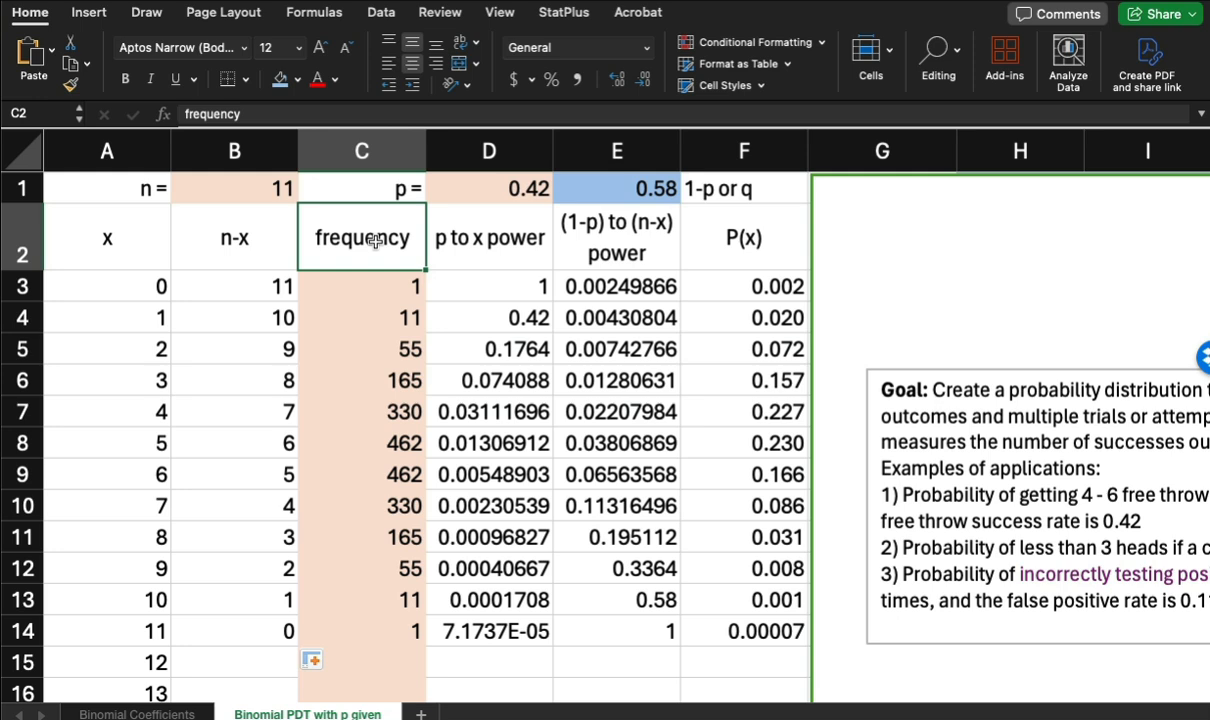
drag(366, 283, 372, 621)
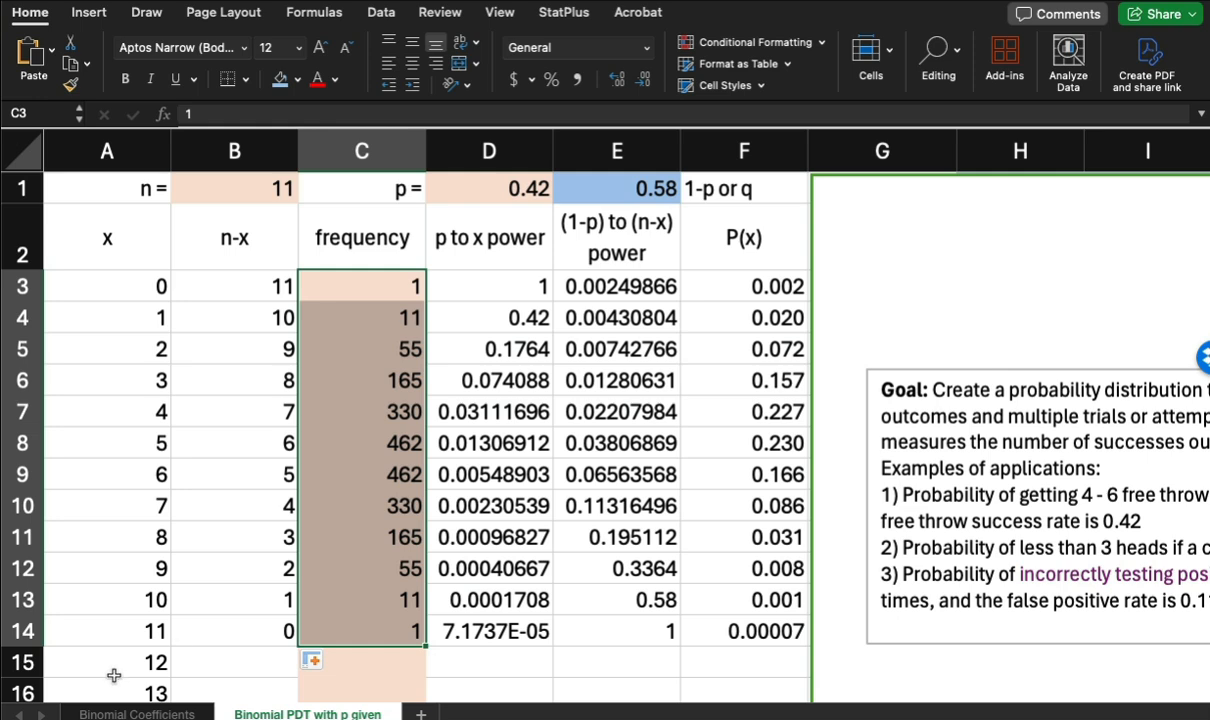
click(124, 714)
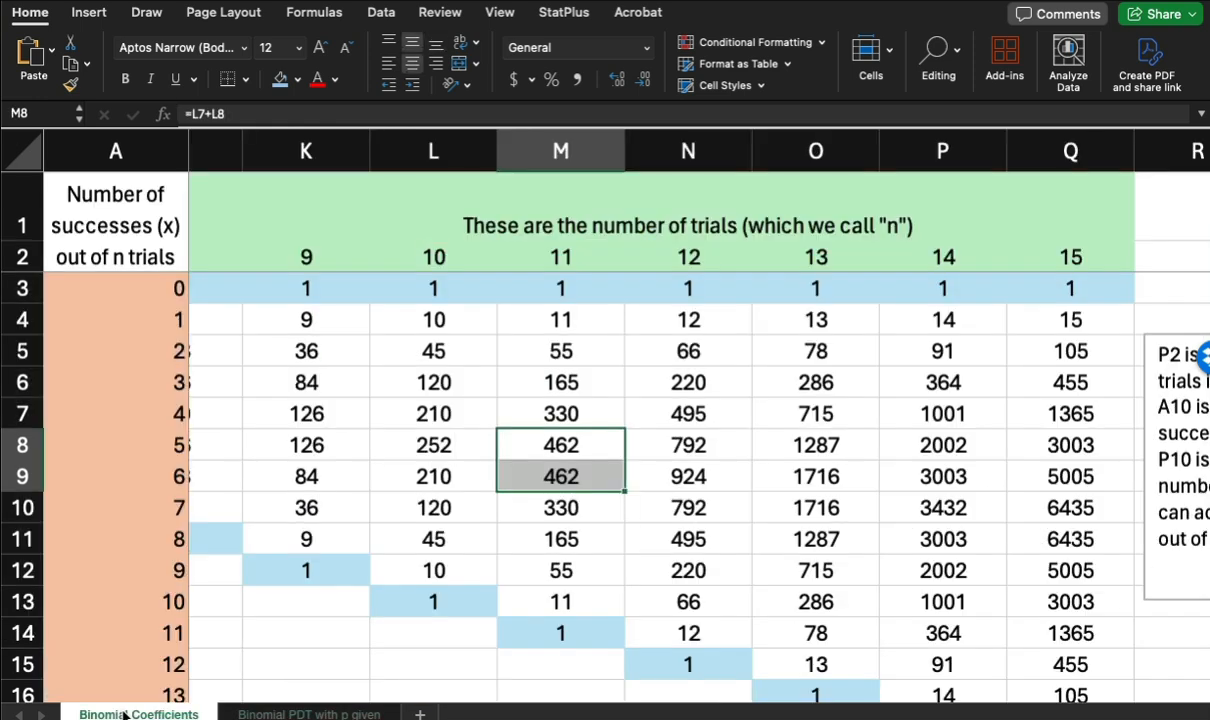
click(327, 634)
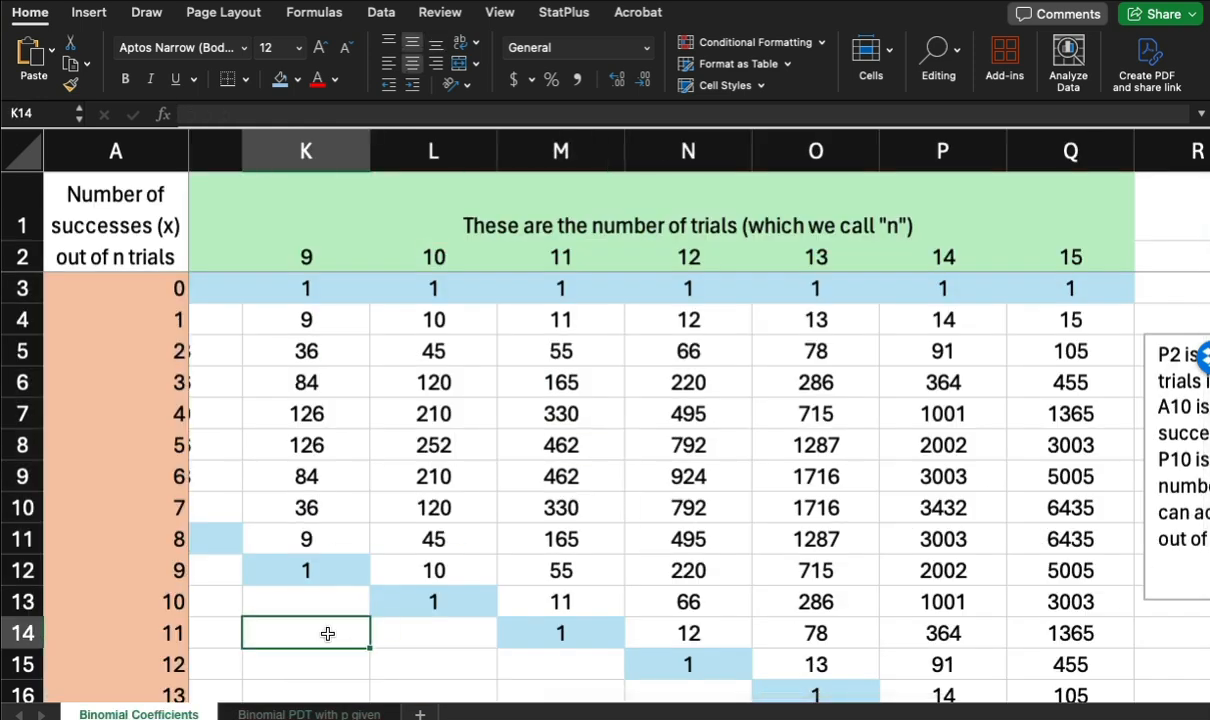
scroll(455, 602, down, 3)
scroll(455, 602, up, 3)
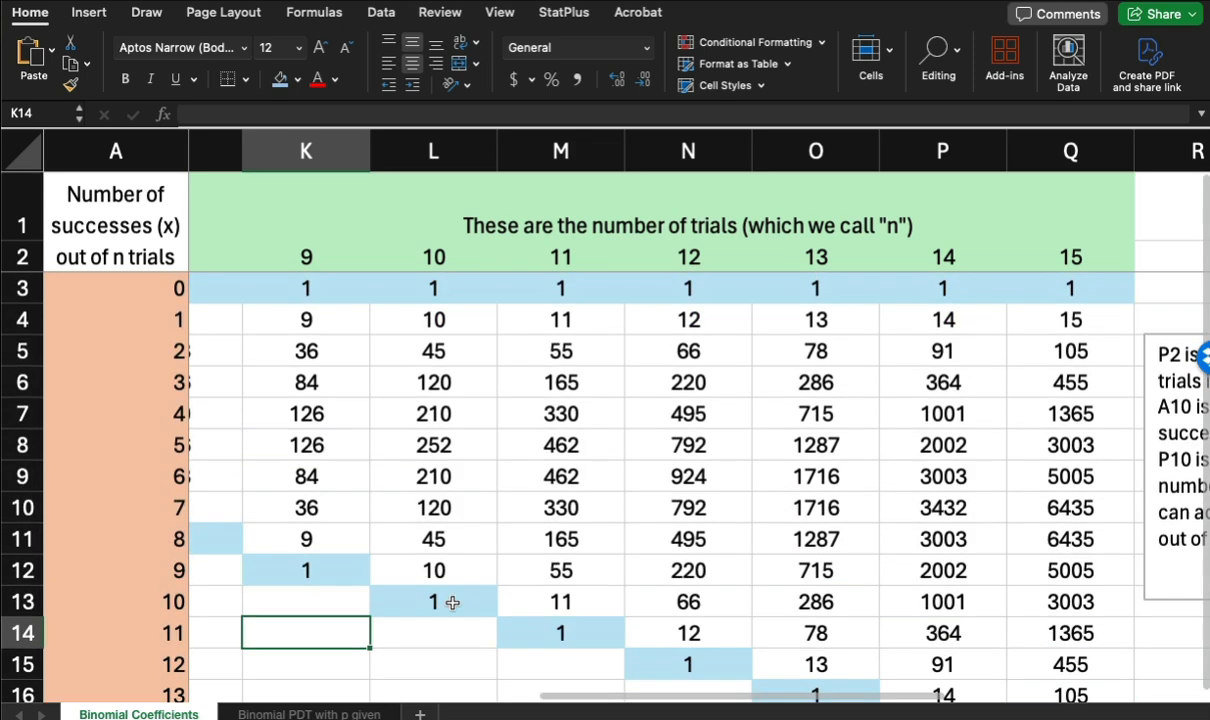
Examine the number-of-trials values across row 2 of the Binomial Coefficients table, from n = 0 up to the higher columns.
drag(616, 690, 59, 700)
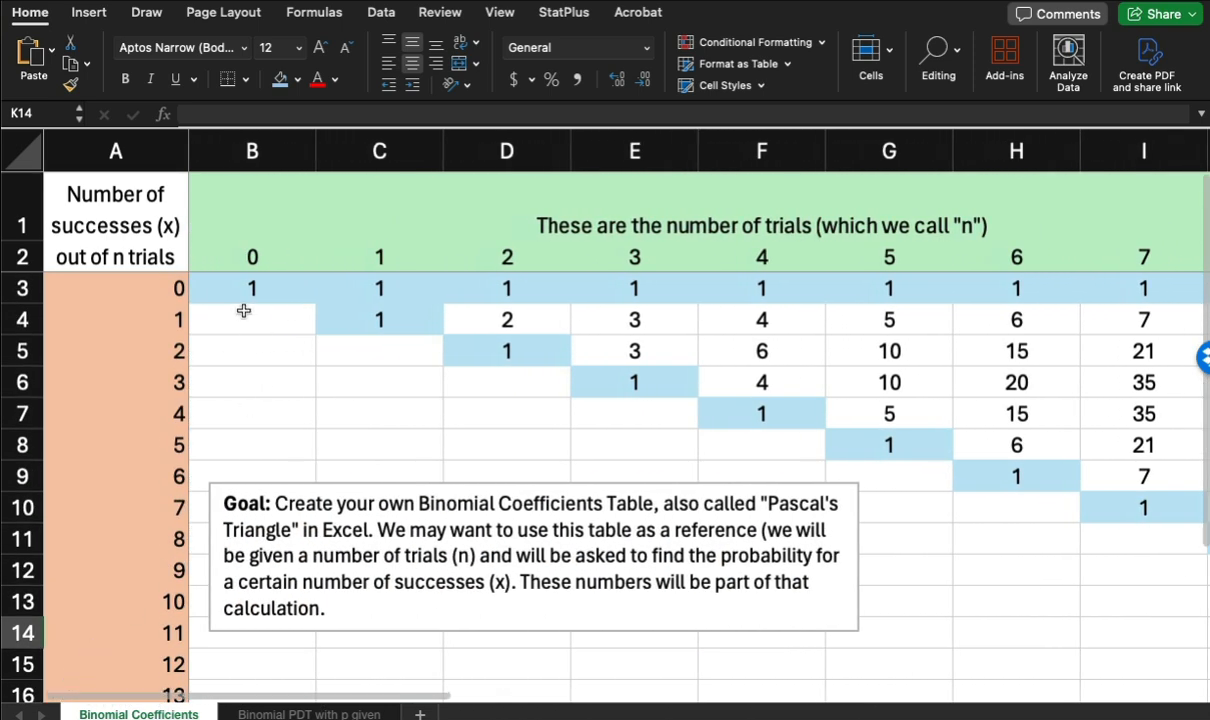
click(250, 252)
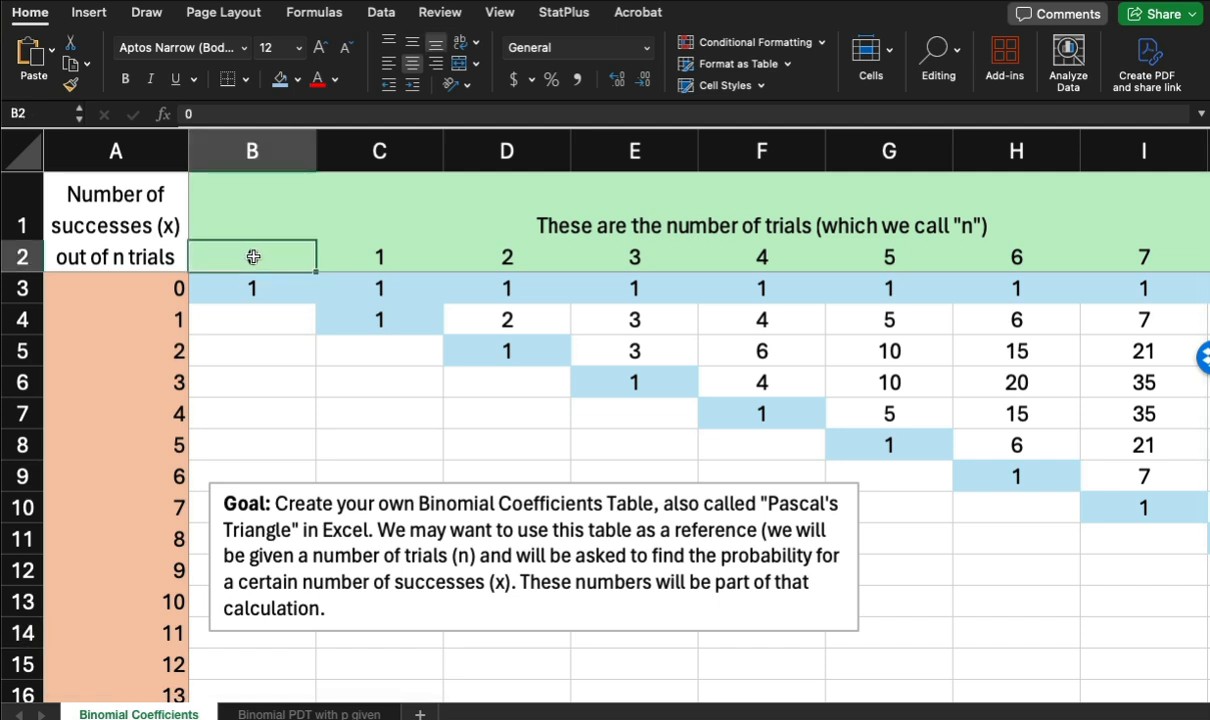
click(382, 249)
click(500, 251)
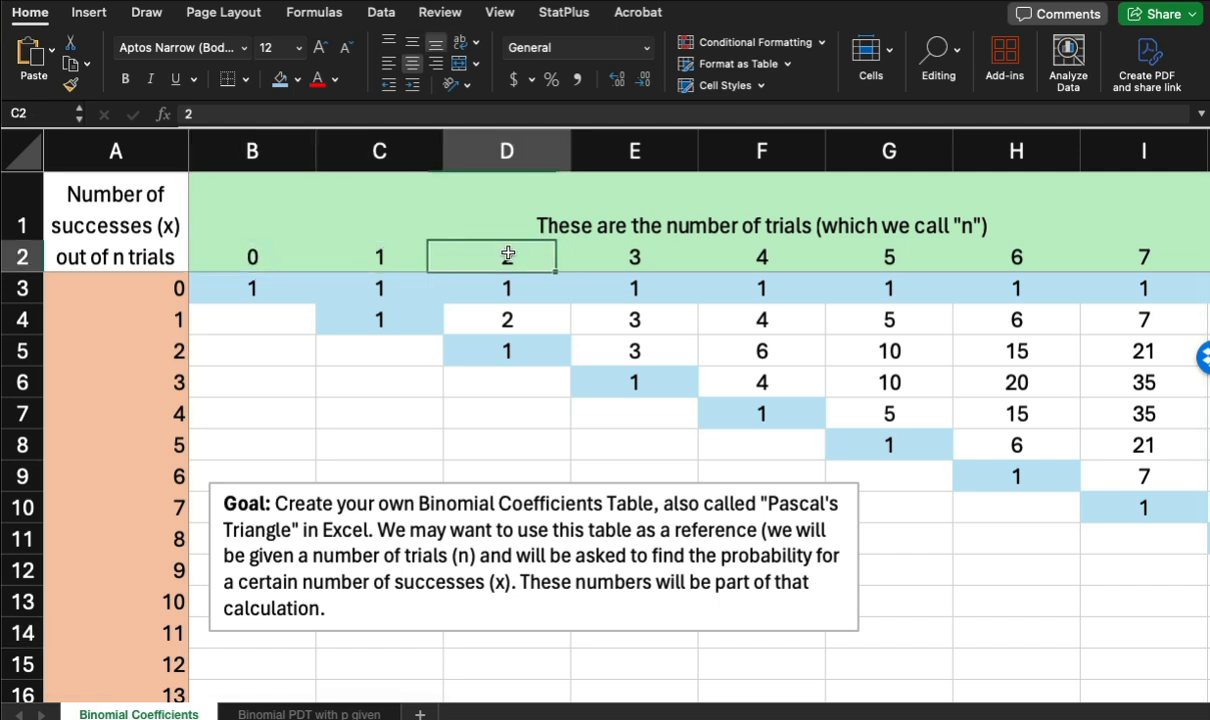
click(626, 253)
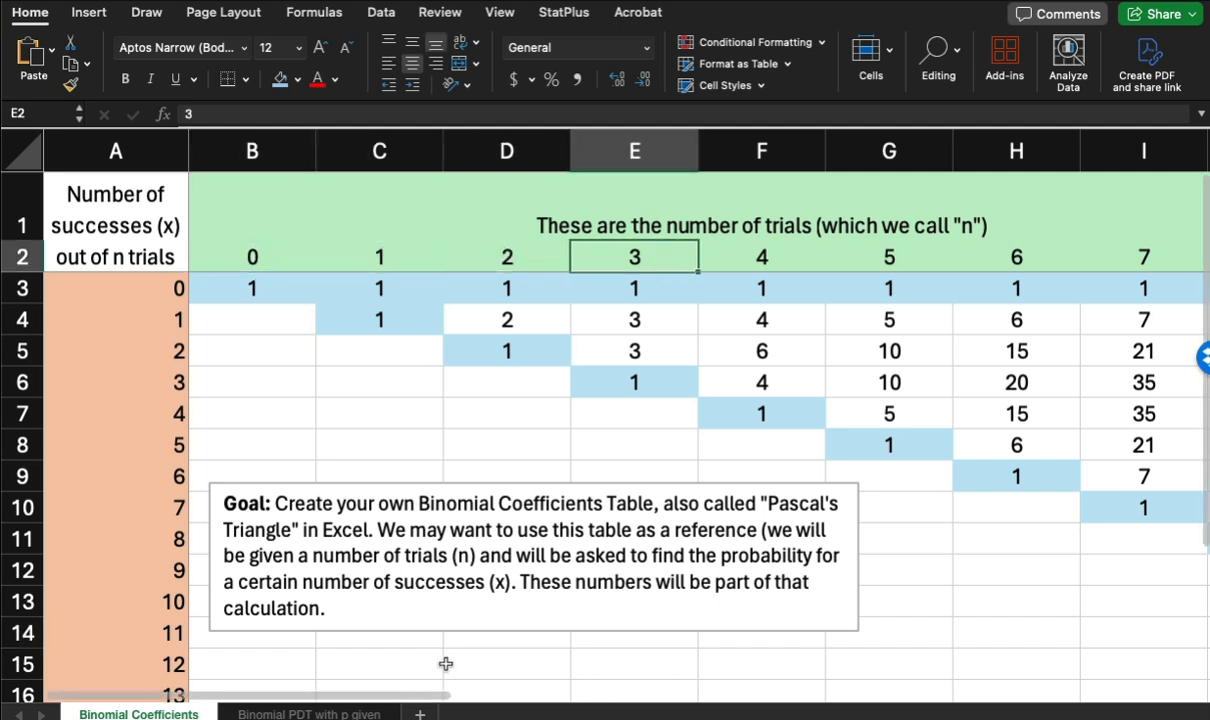
drag(417, 694, 937, 697)
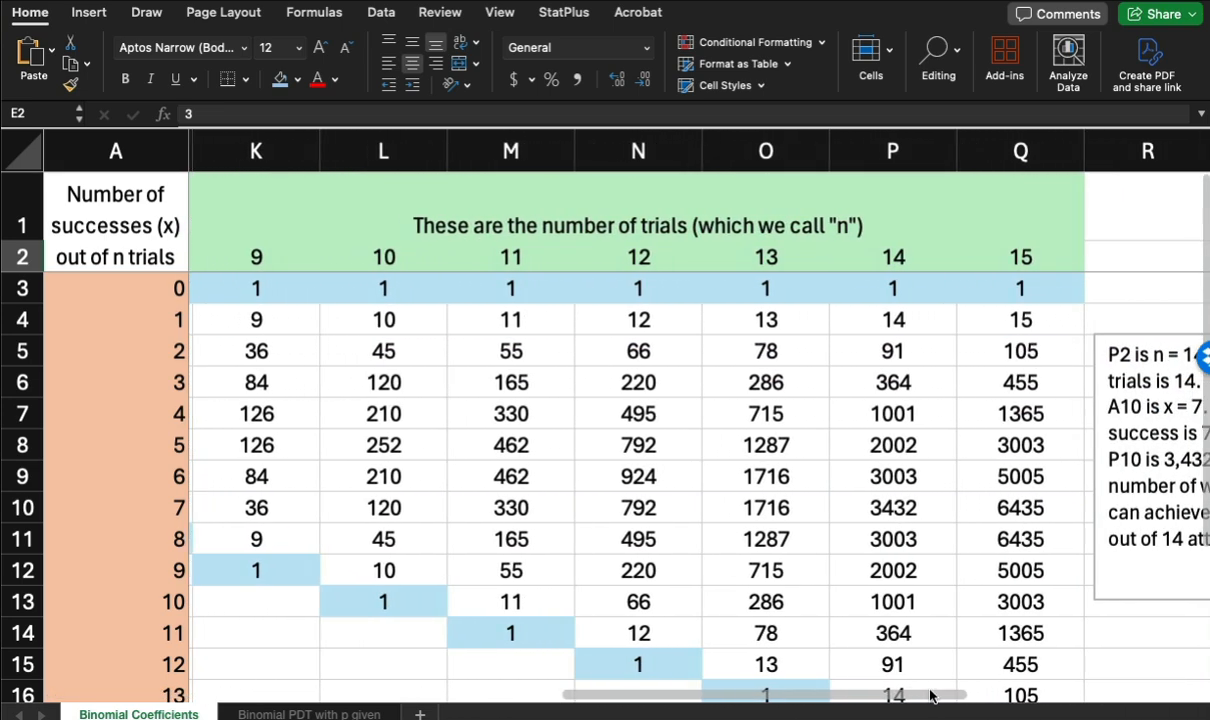
Copy the n = 11 coefficients in M3 to M14 and paste only their values at C3 of the Binomial PDT with p given sheet.
click(535, 261)
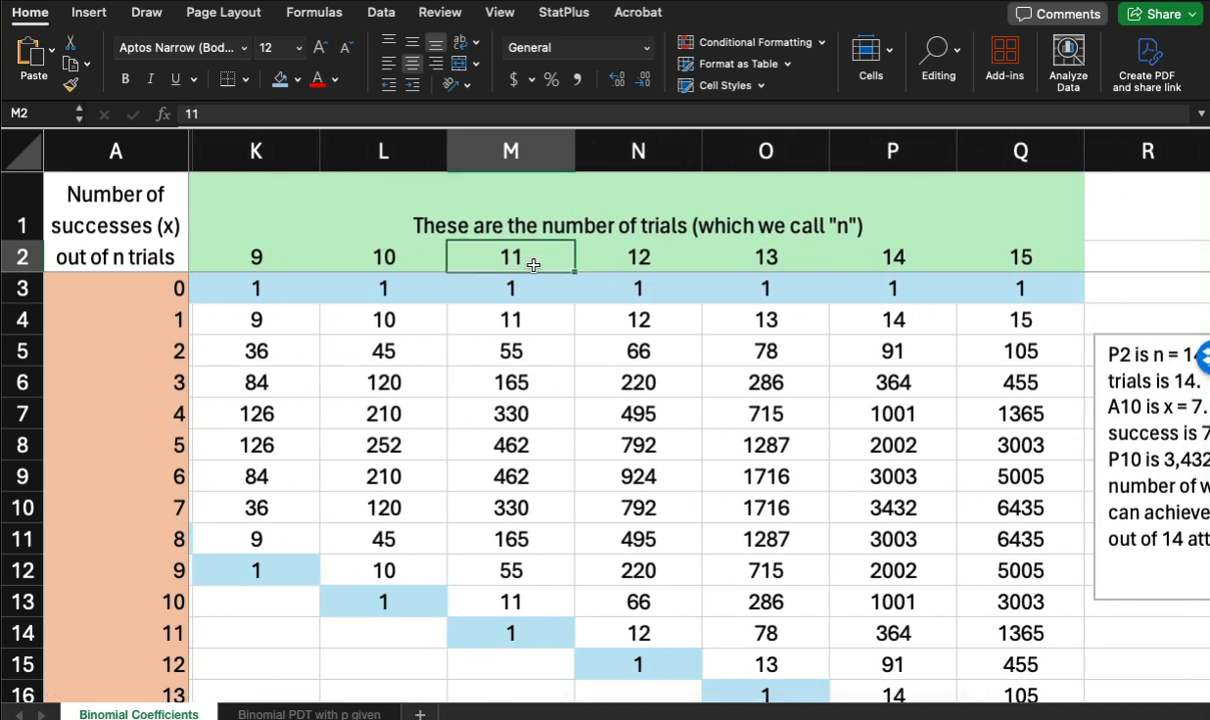
drag(513, 288, 521, 630)
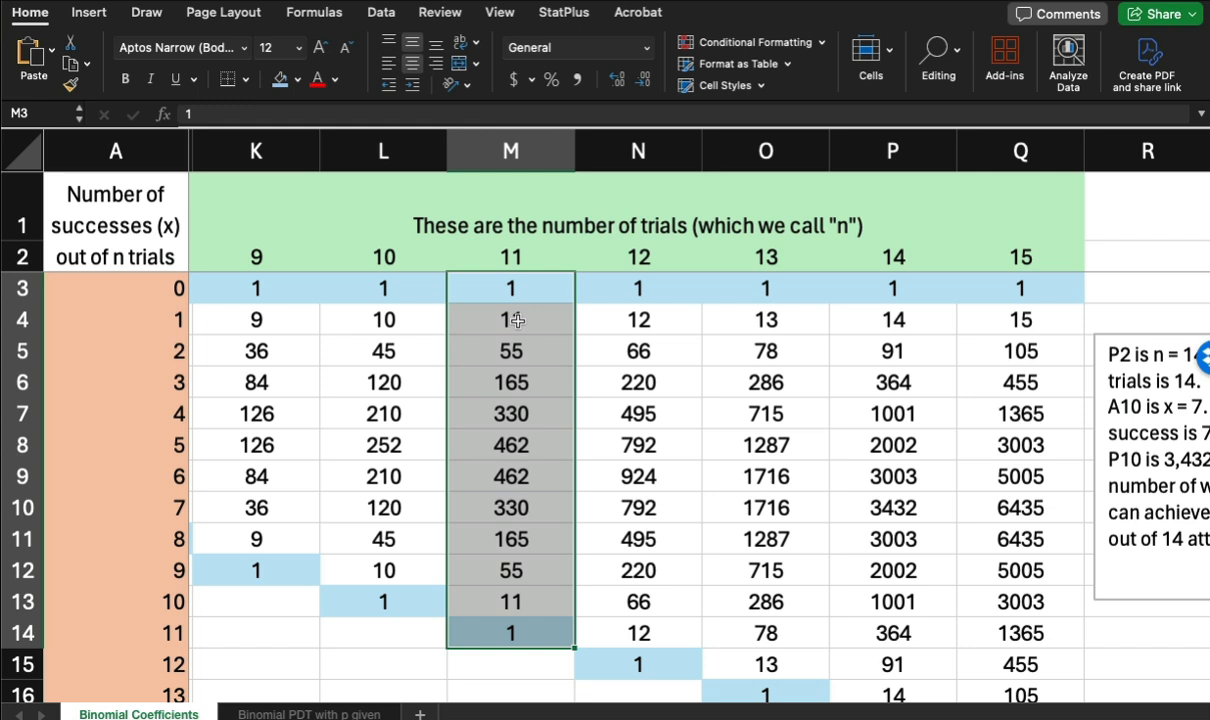
key(super+c)
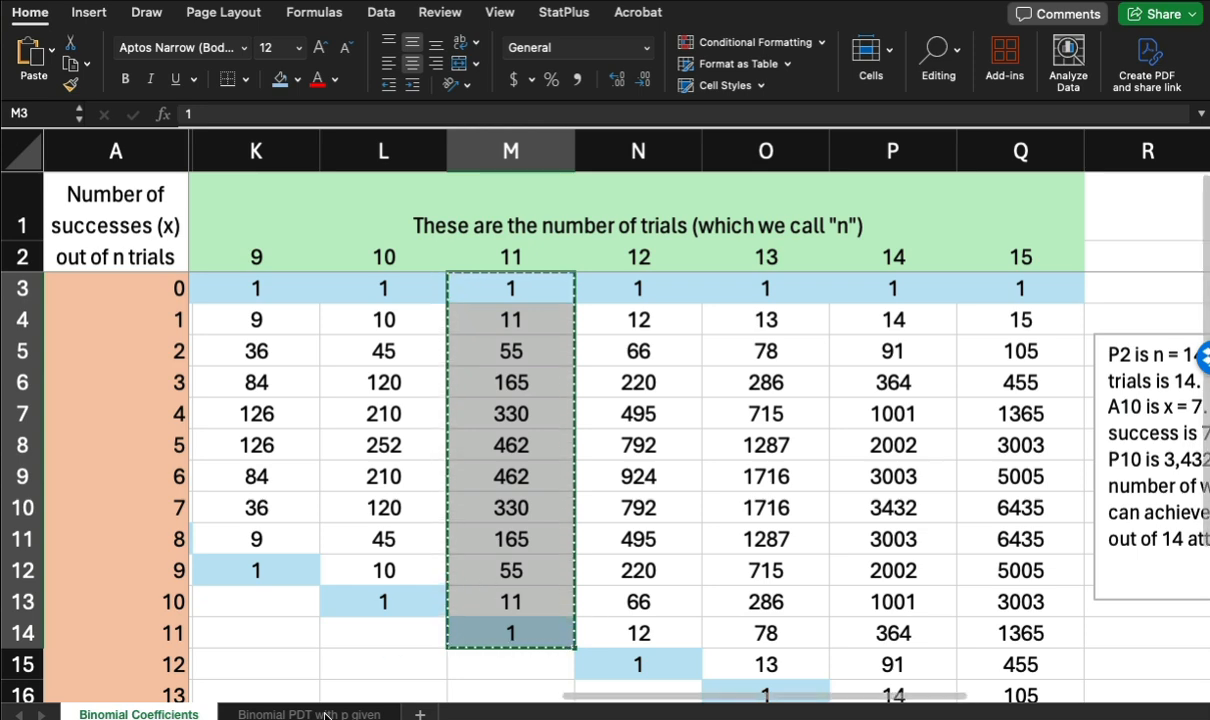
click(325, 714)
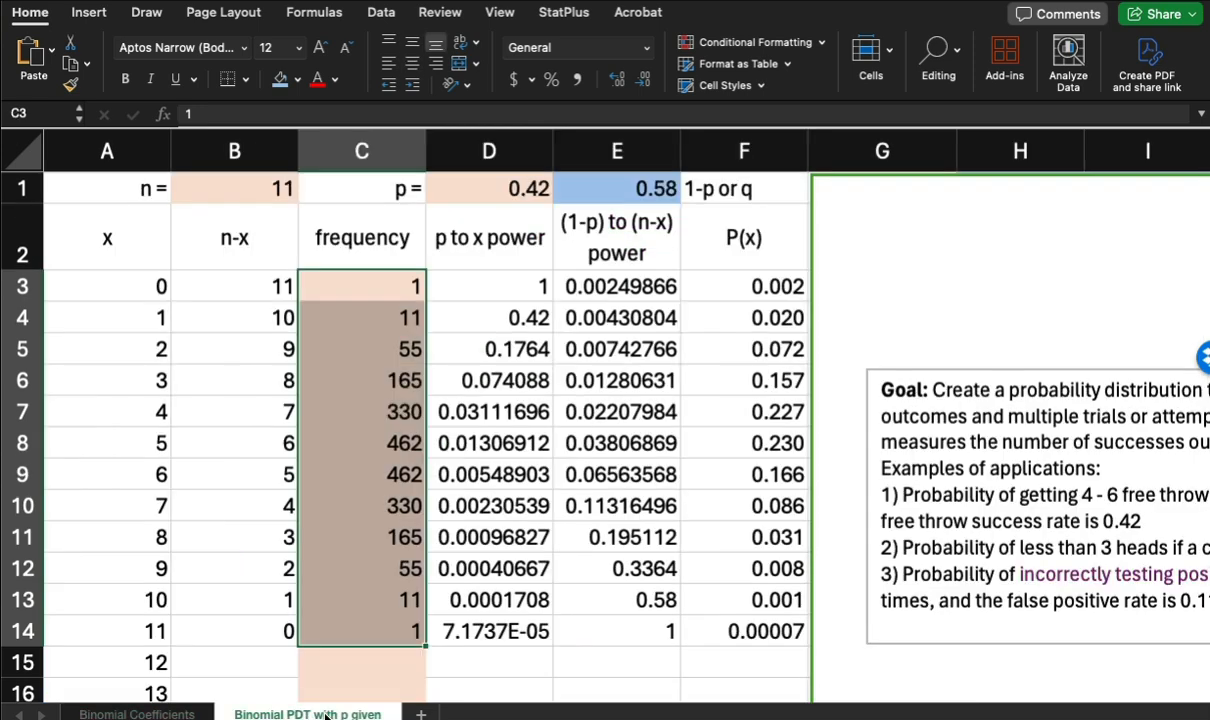
click(371, 282)
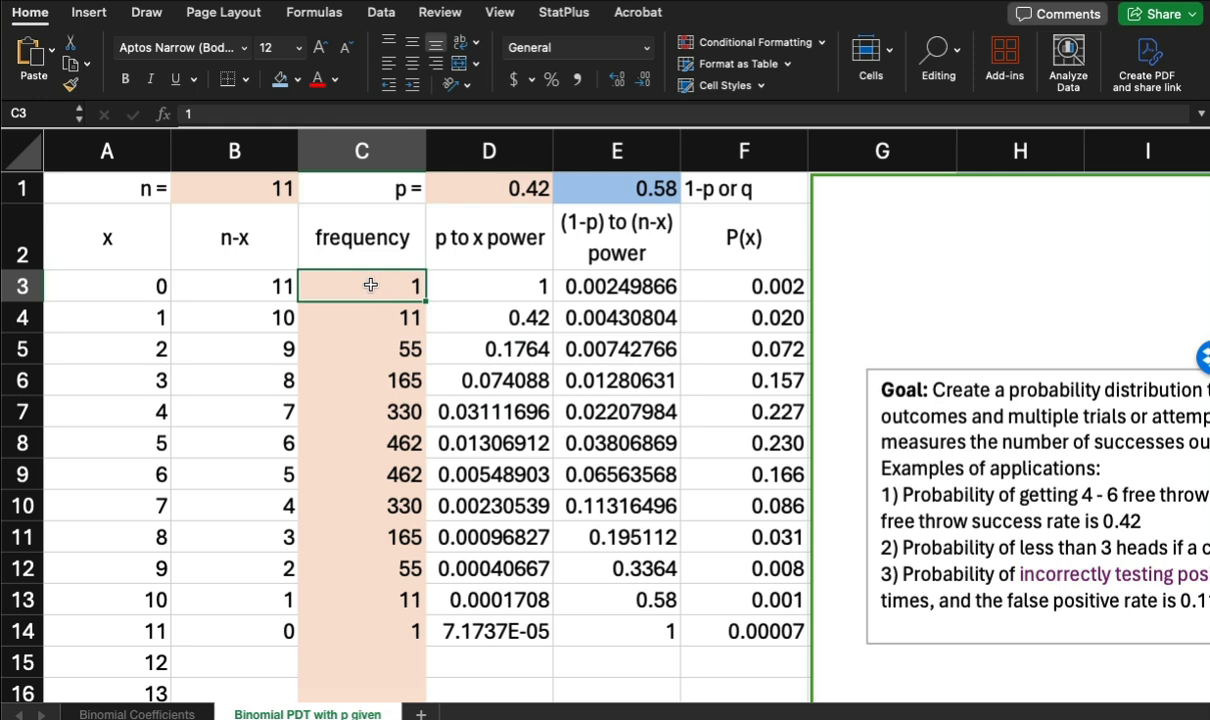
right_click(370, 285)
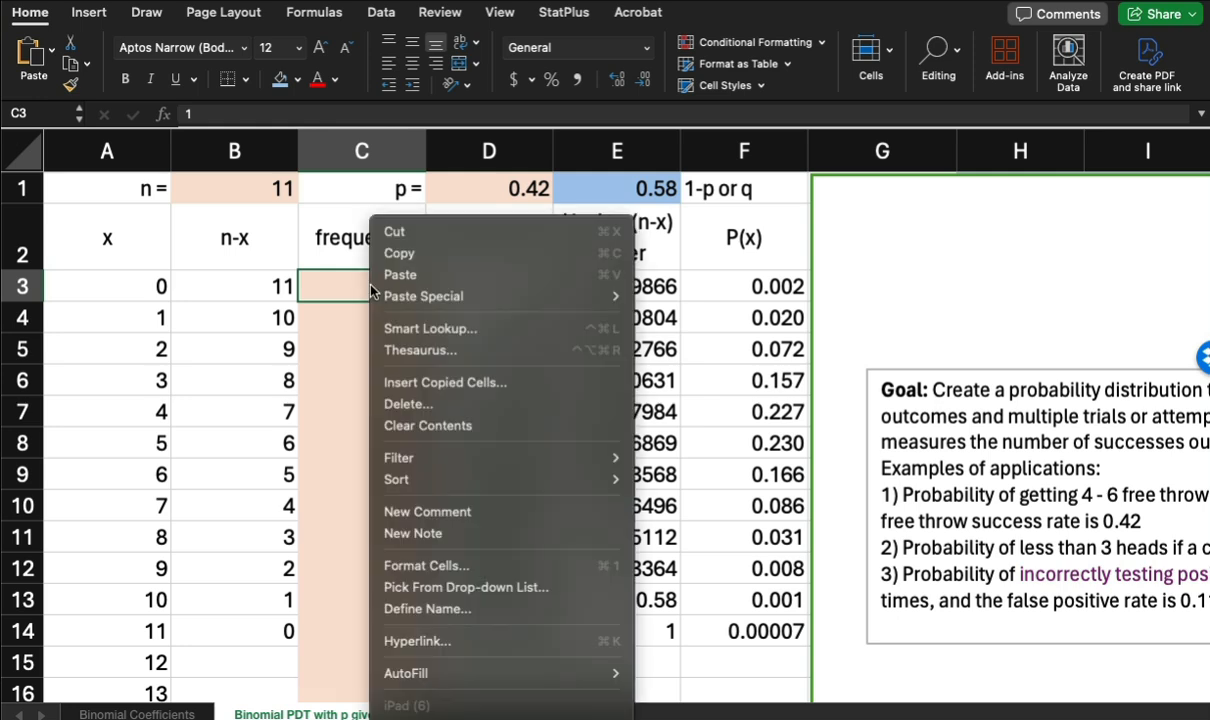
mouse_move(405, 297)
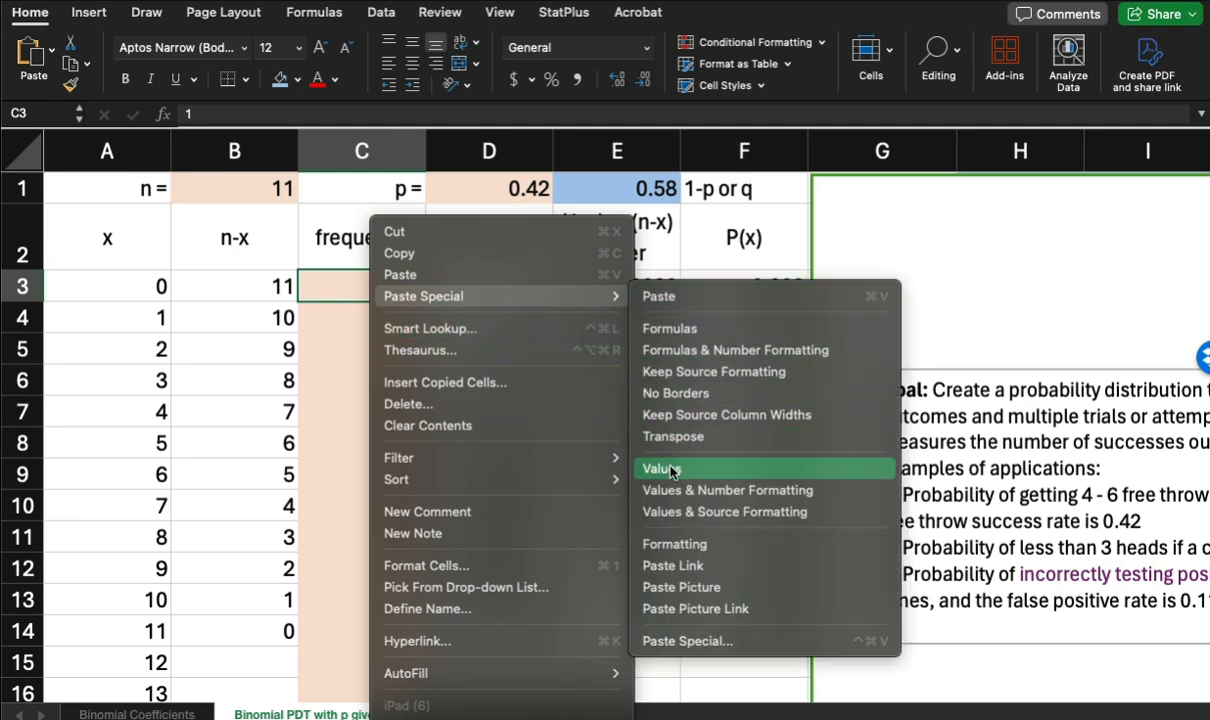
click(672, 471)
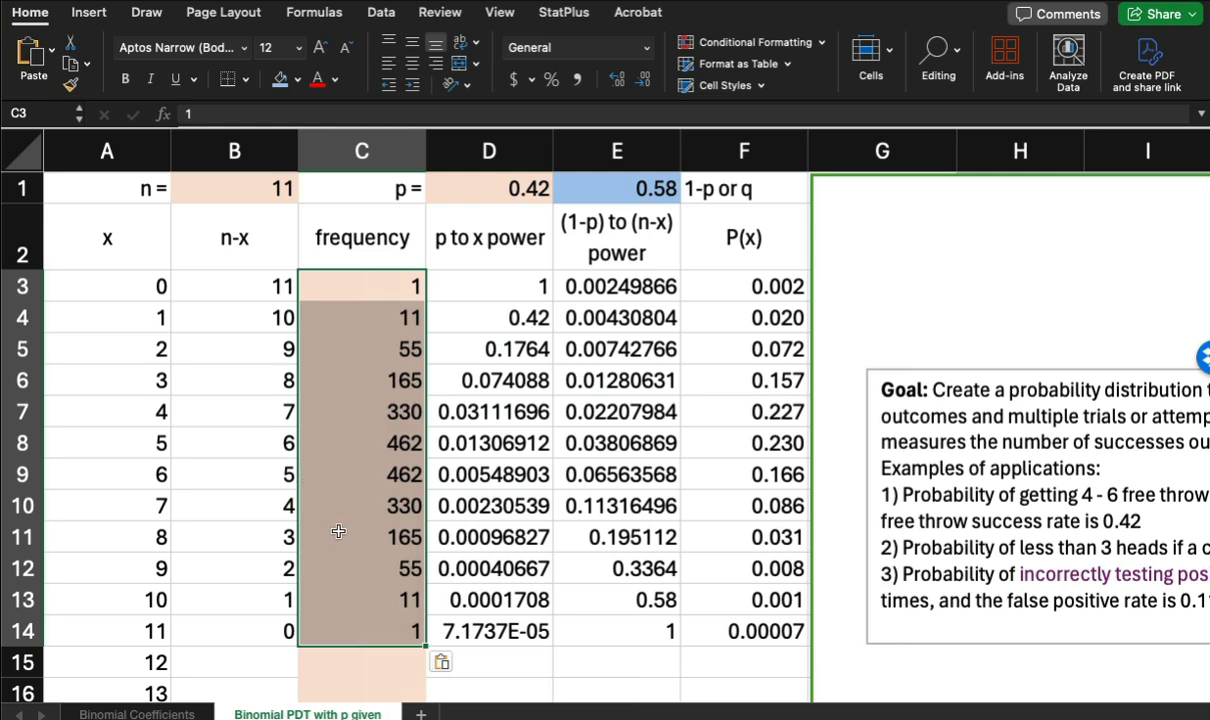
Check that the Paste Values option is applied and review the pasted frequencies in C3 to C14.
click(447, 661)
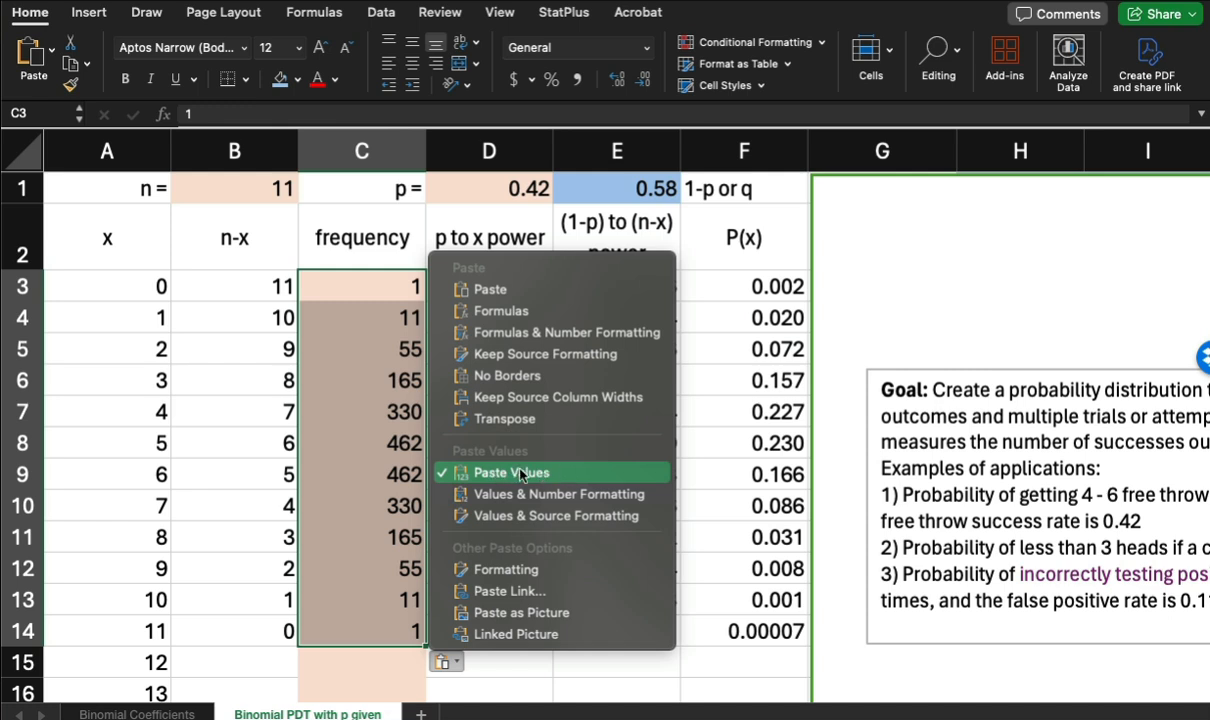
click(346, 552)
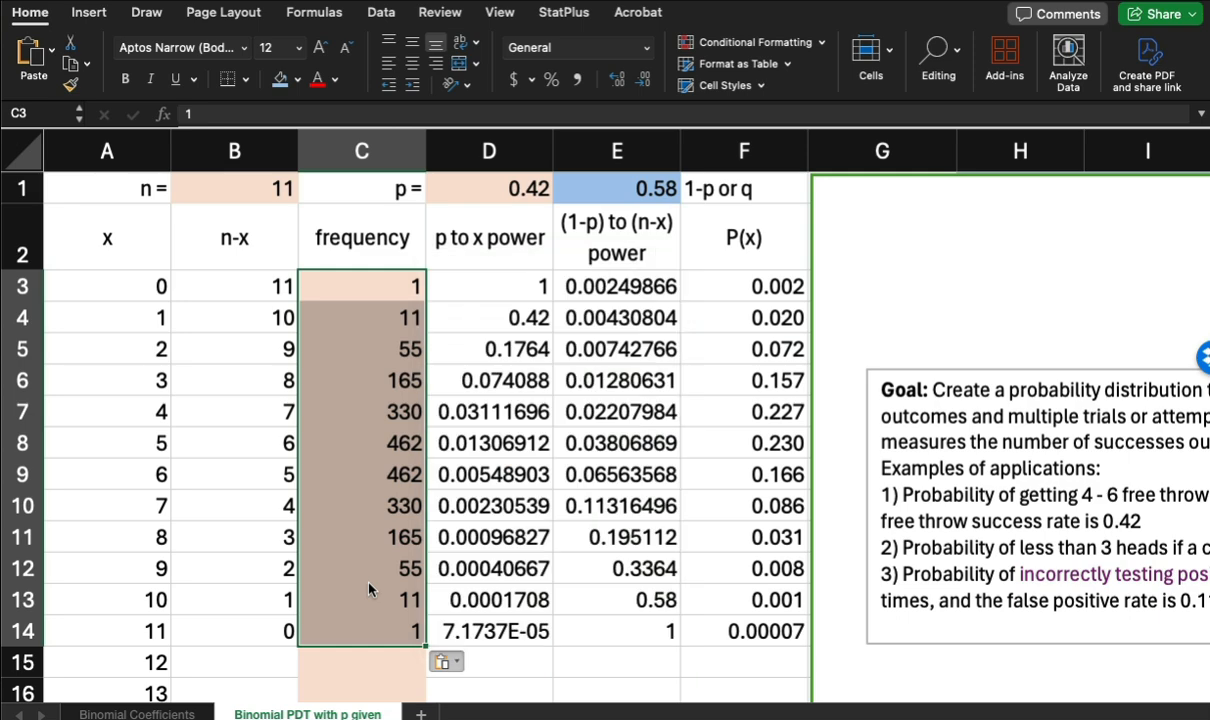
click(367, 556)
click(366, 537)
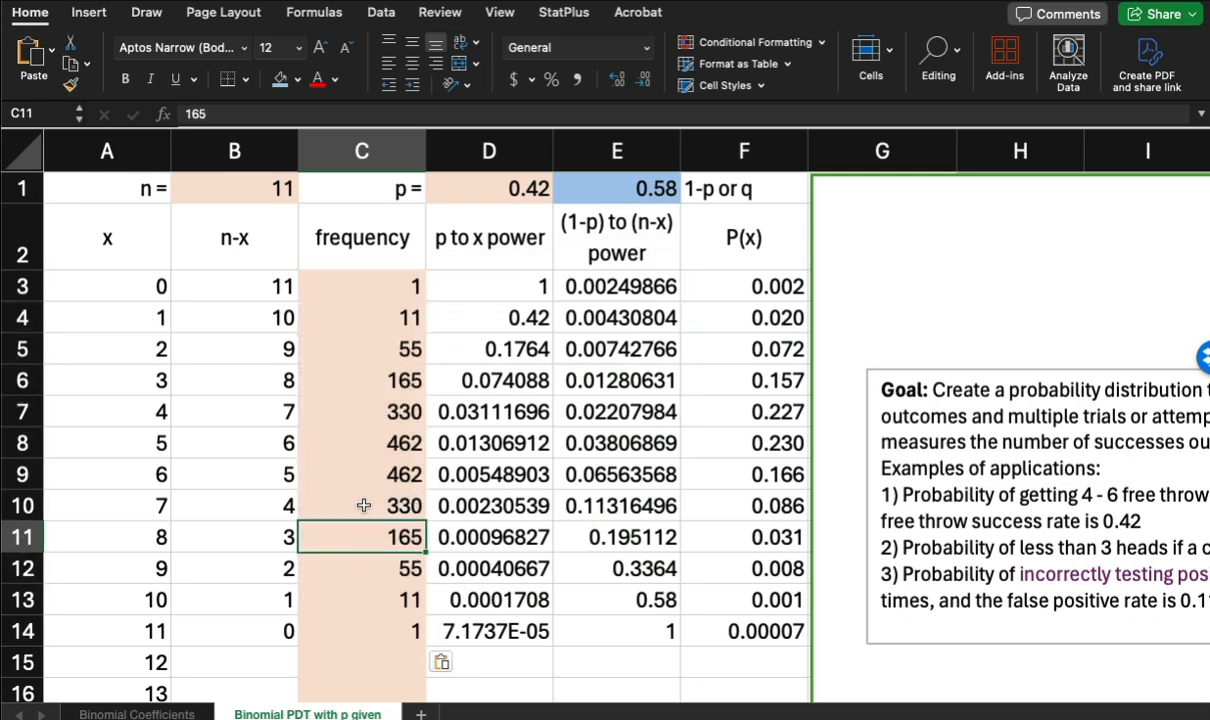
click(364, 506)
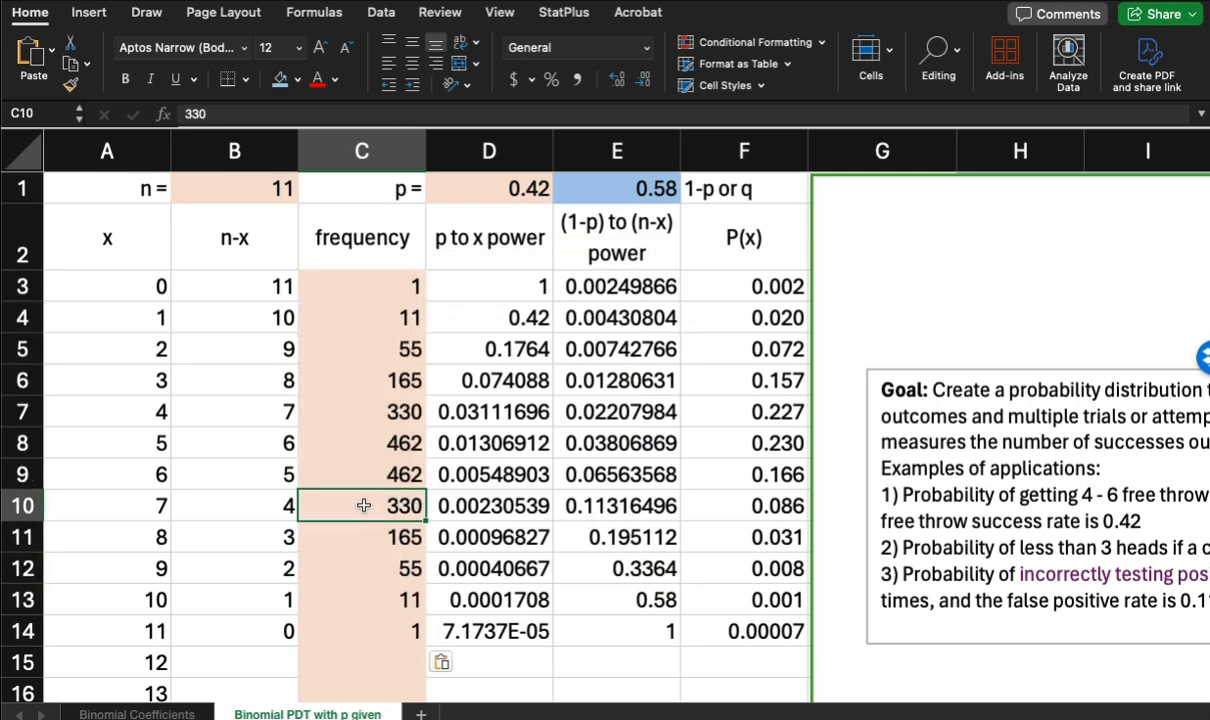
drag(350, 286, 350, 624)
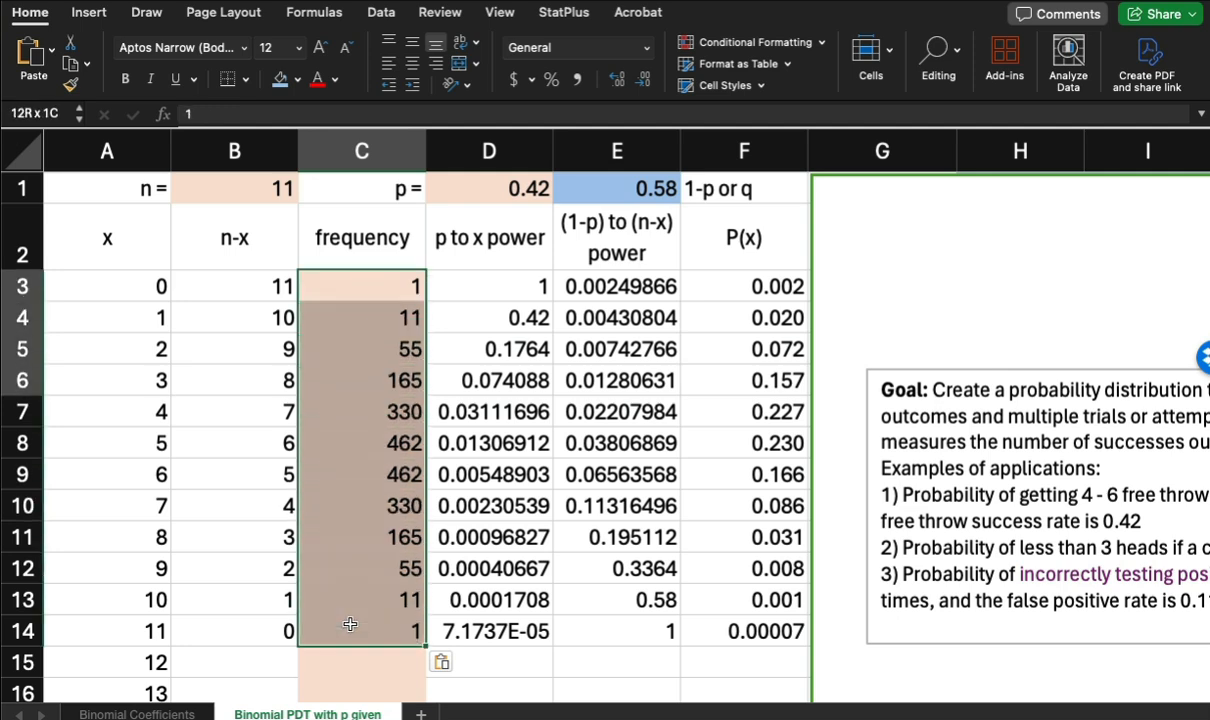
Review the p to x power formula =D$1^A3 in D3 and fill it down through D14.
click(487, 292)
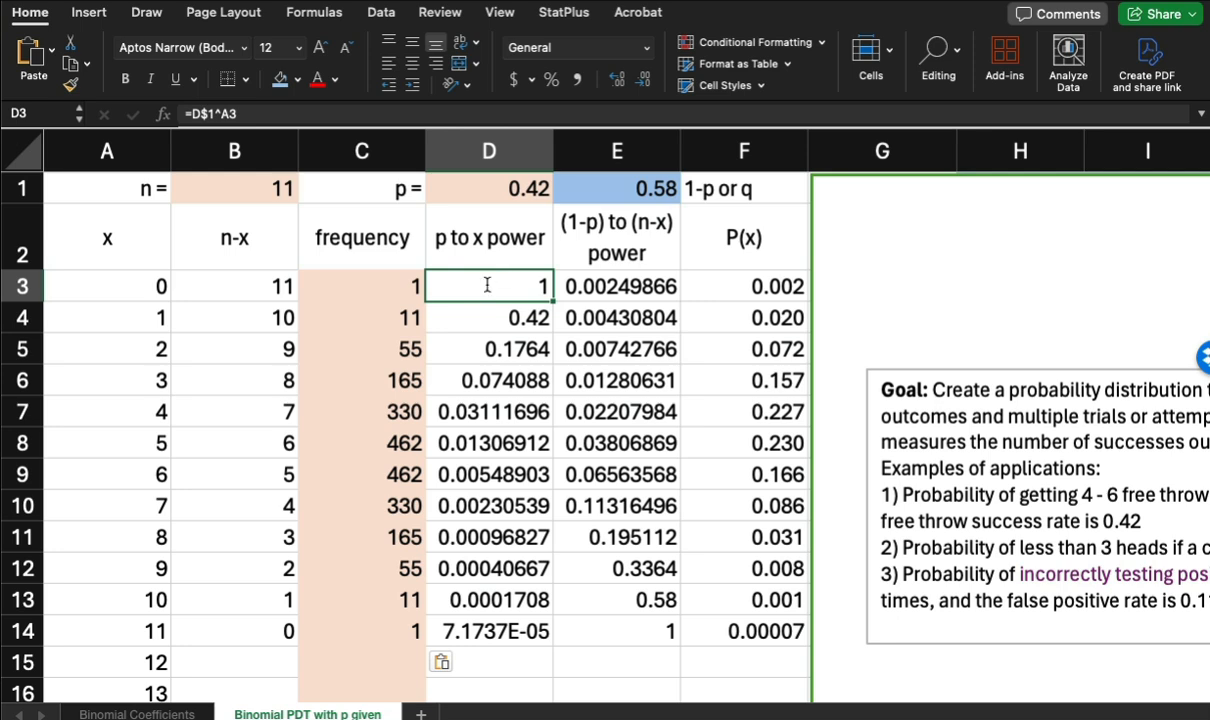
double_click(487, 285)
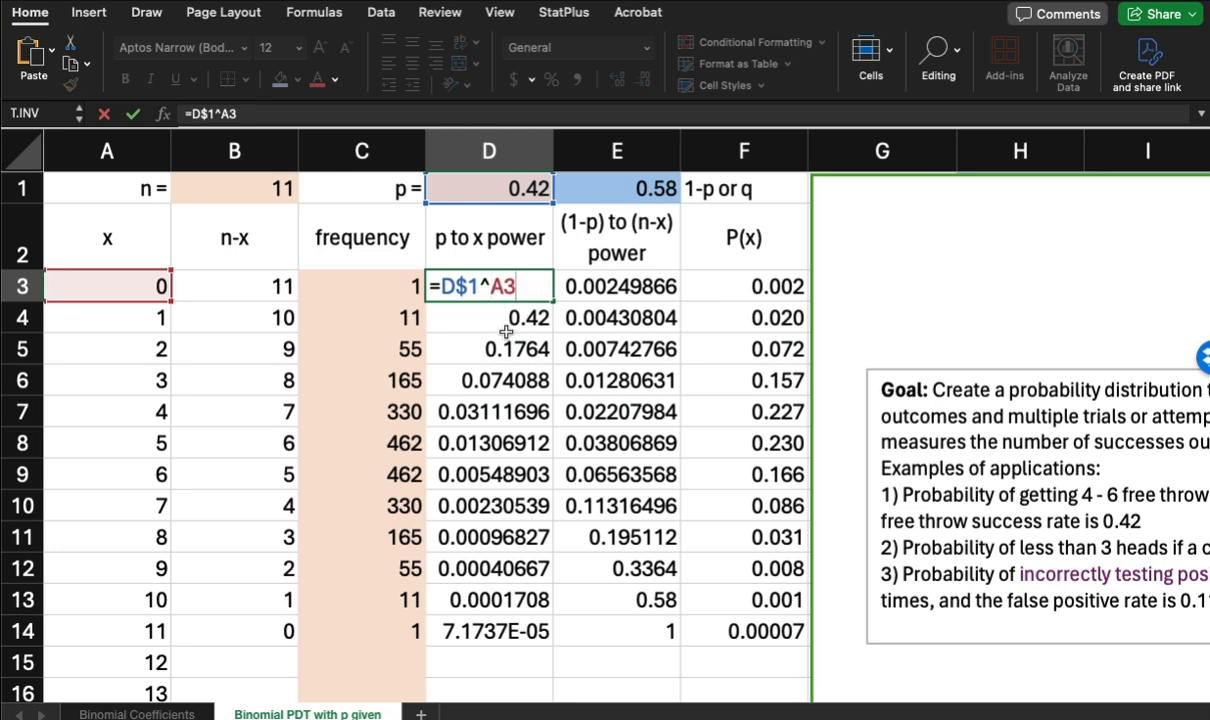
key(Return)
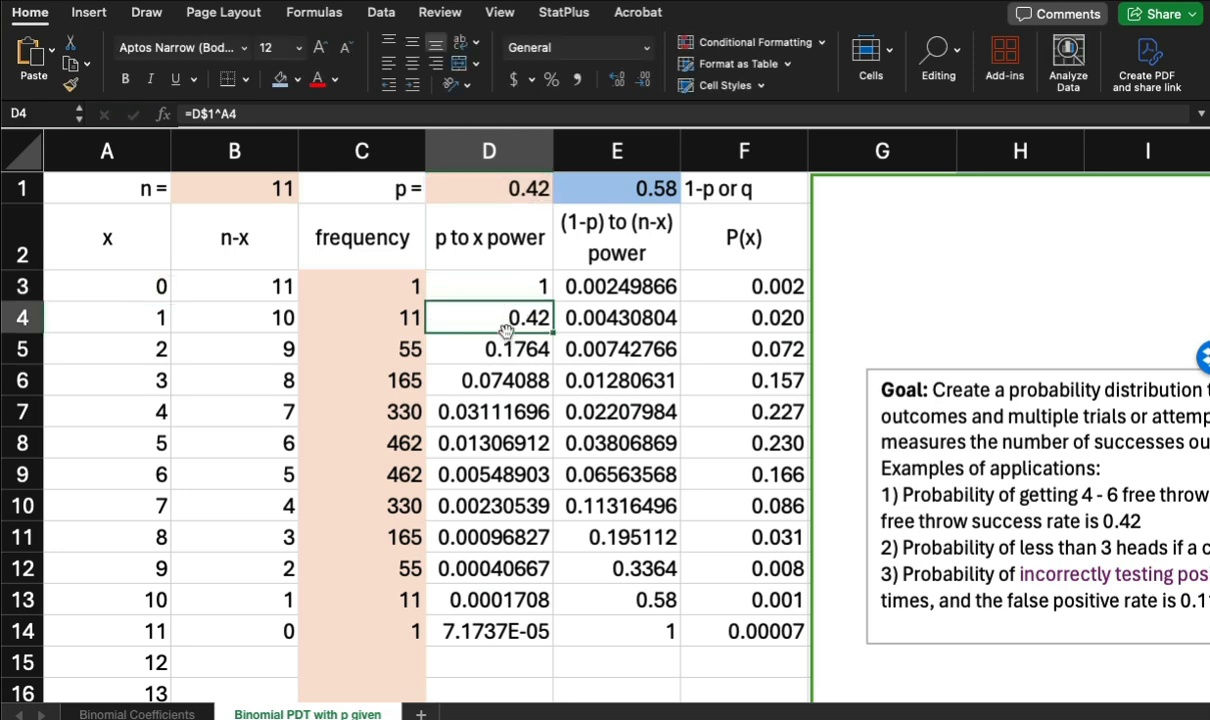
click(497, 287)
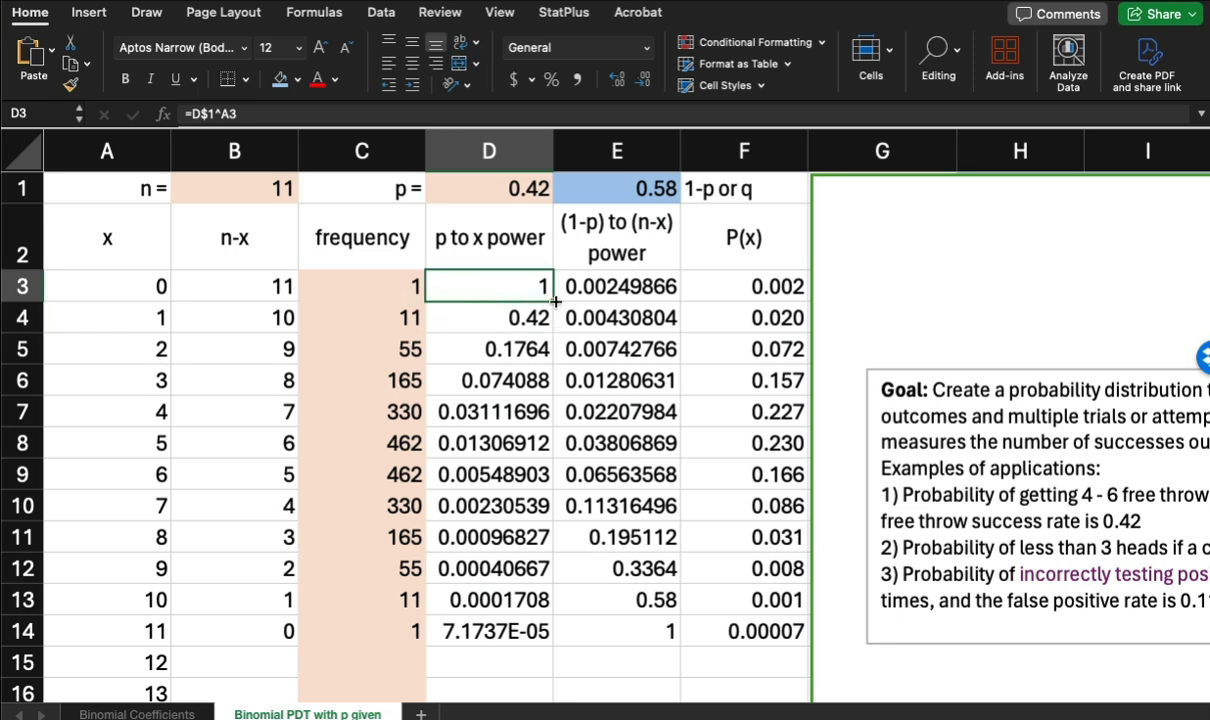
mouse_move(555, 300)
mouse_down()
mouse_move(506, 445)
mouse_move(531, 638)
mouse_up()
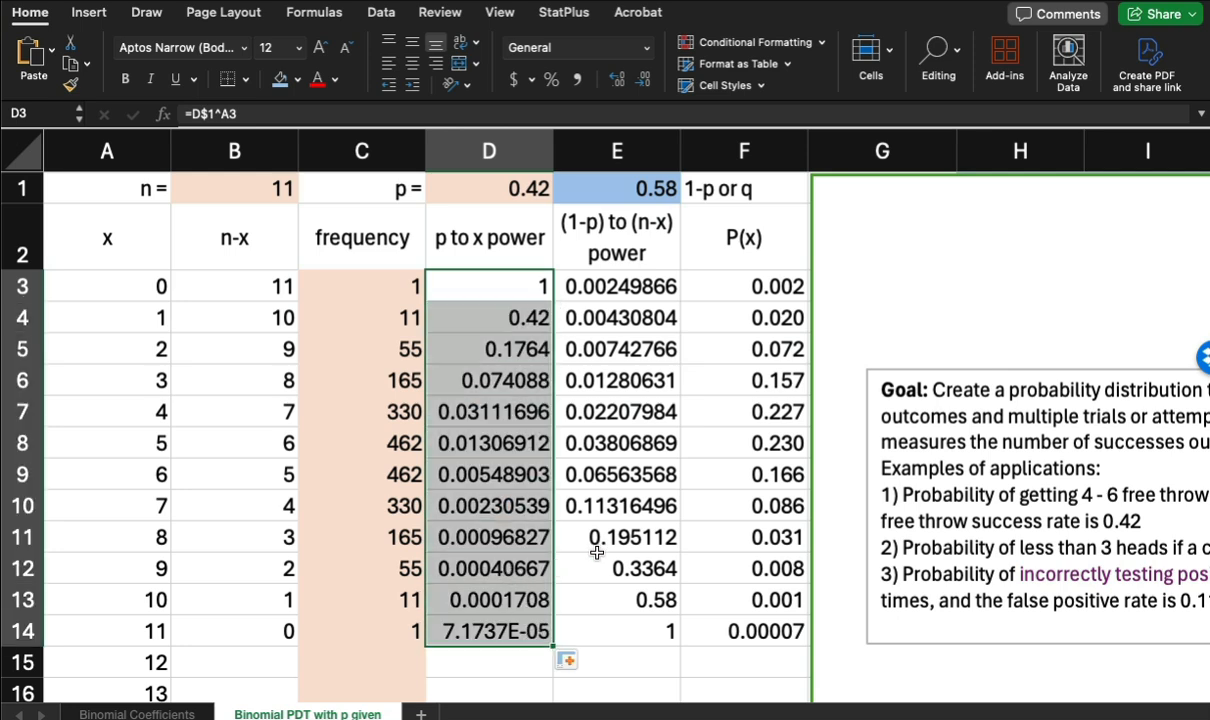
Review the (1-p) to (n-x) power formula =E$1^B3 in E3 and fill it down through E14.
click(624, 286)
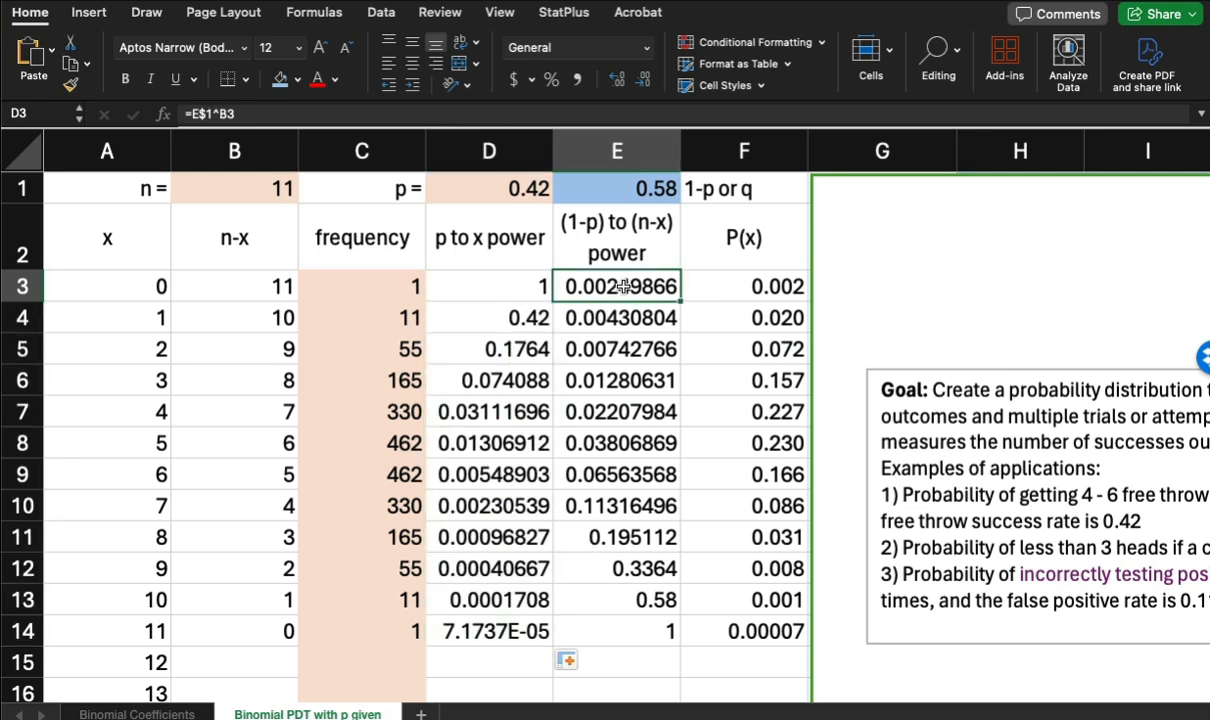
double_click(624, 286)
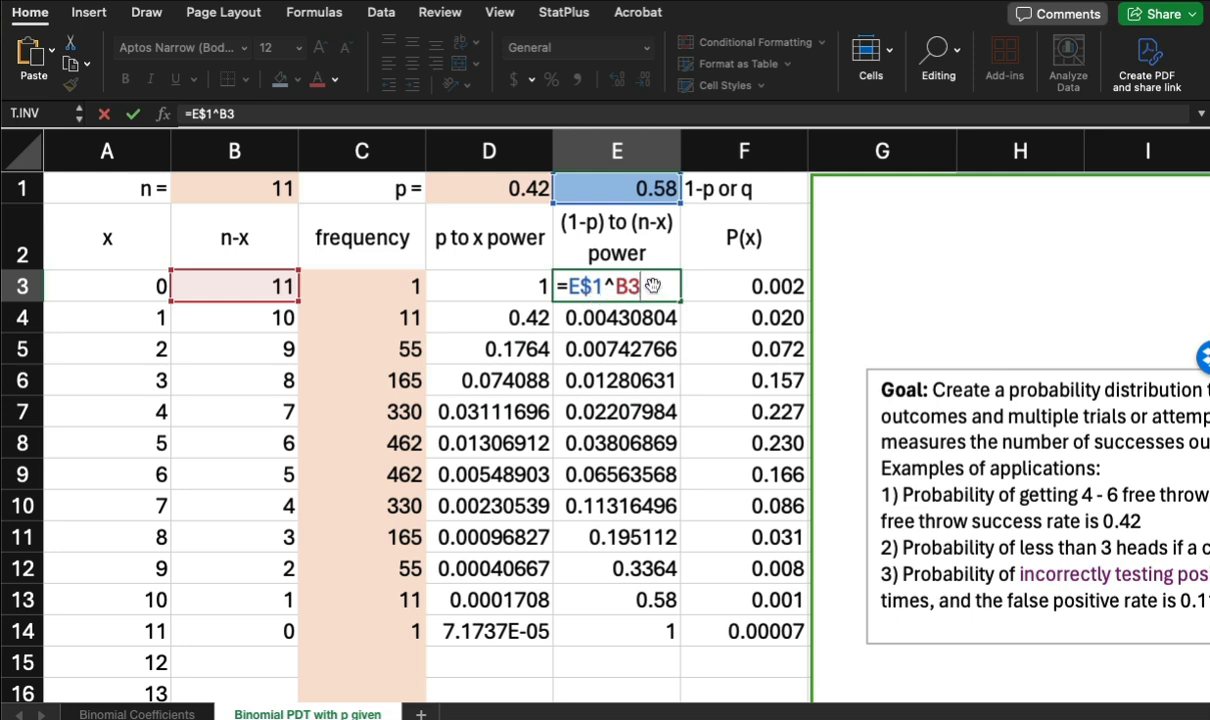
key(Return)
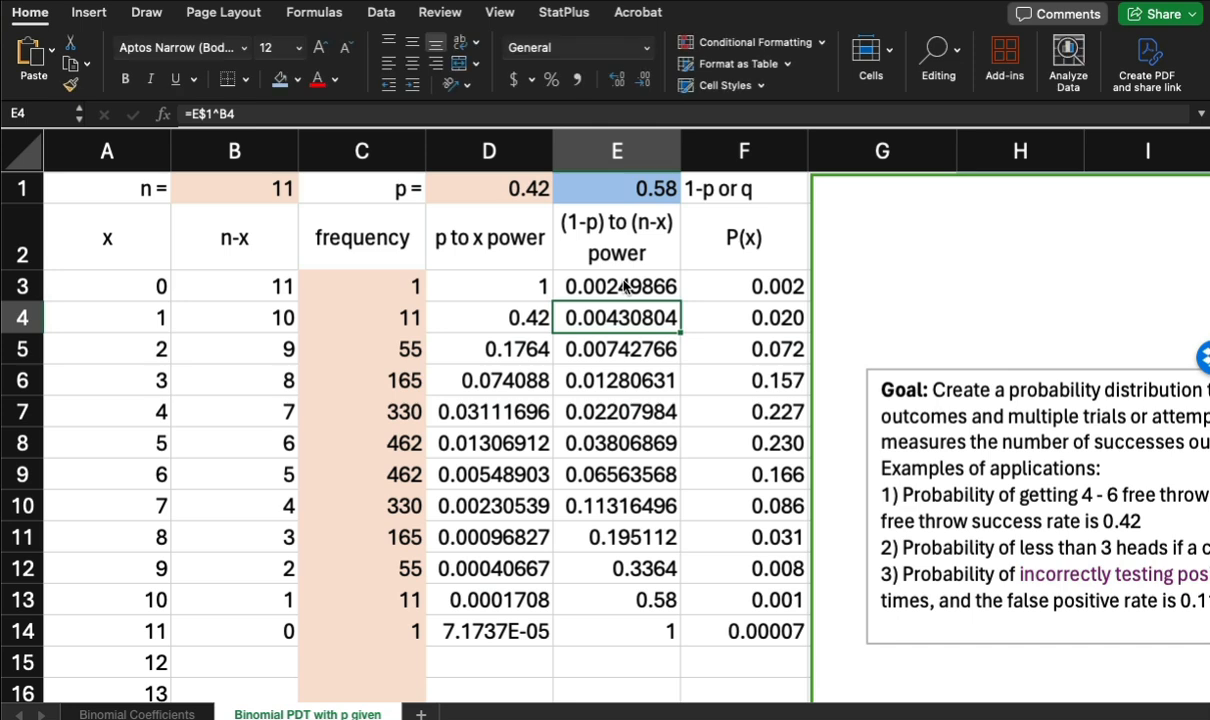
click(627, 286)
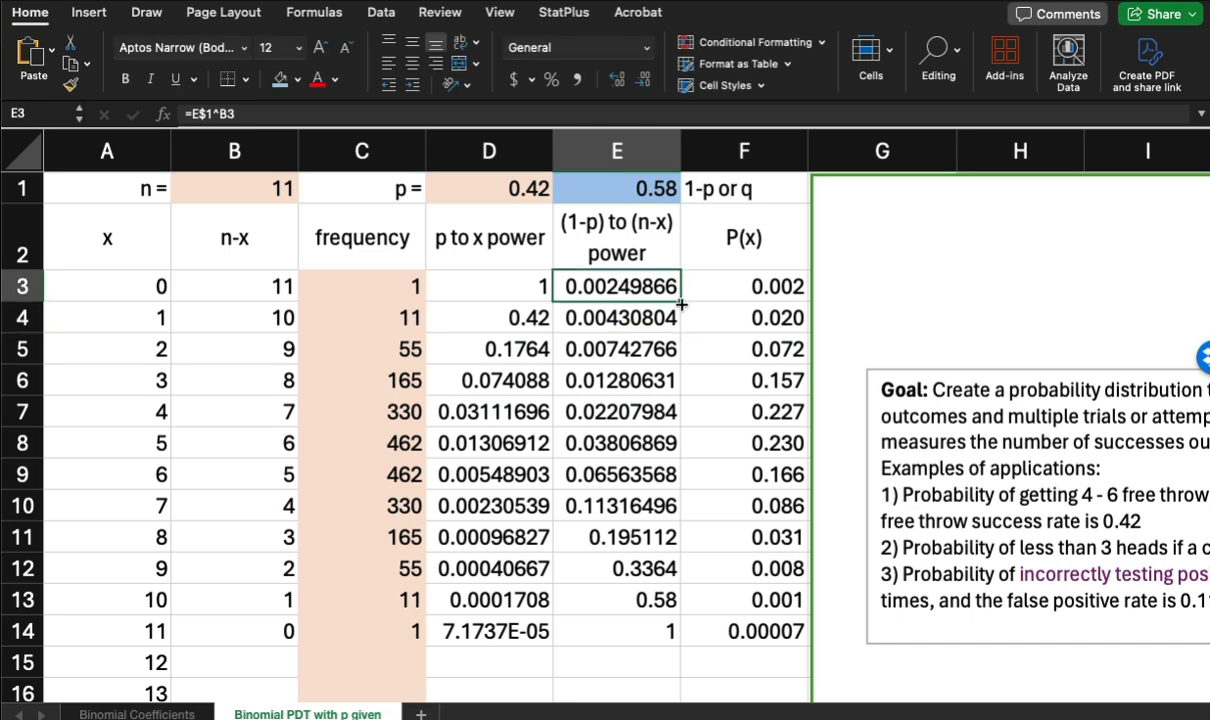
drag(681, 304, 663, 630)
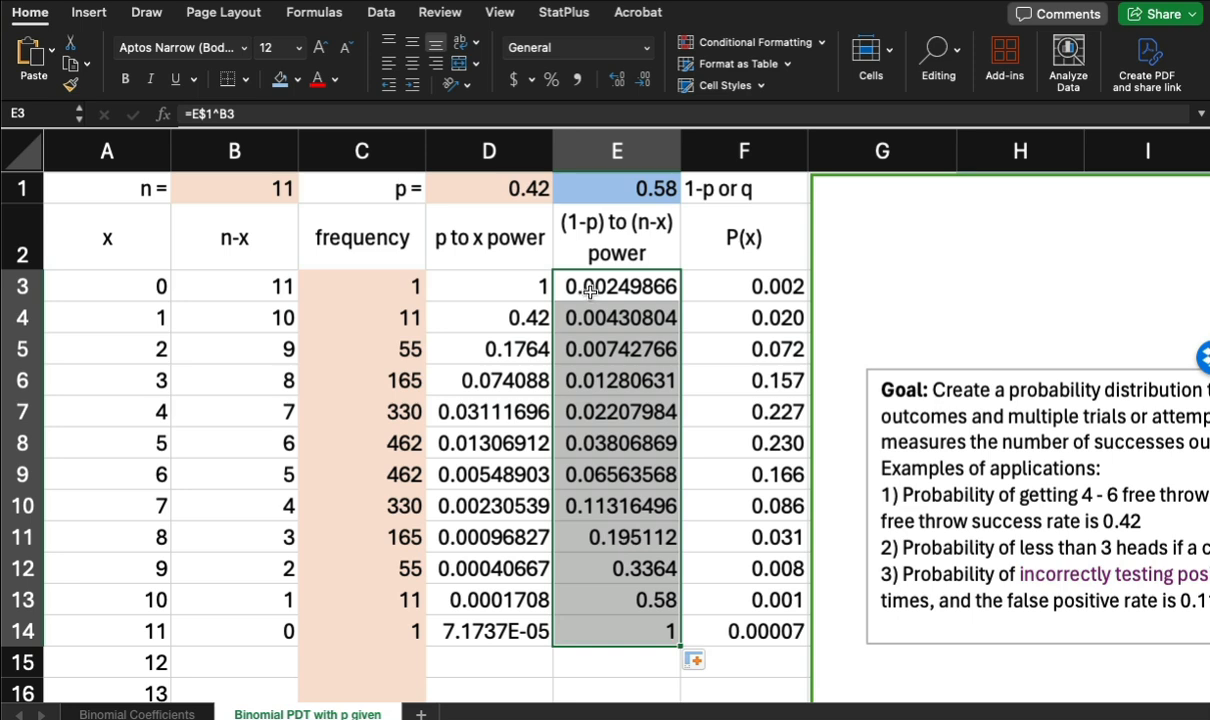
Look over the first P(x) cells in F3 to F5 and relate them to the x values in A6 and A7.
click(716, 287)
click(736, 316)
click(697, 347)
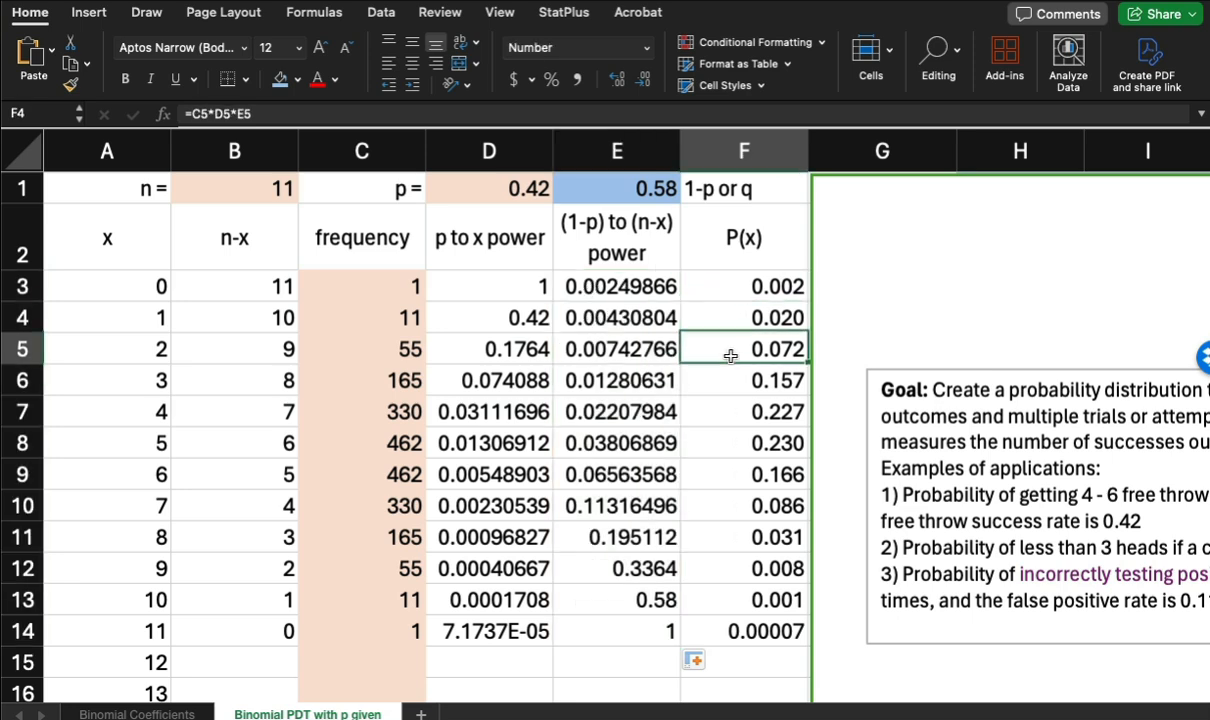
click(93, 378)
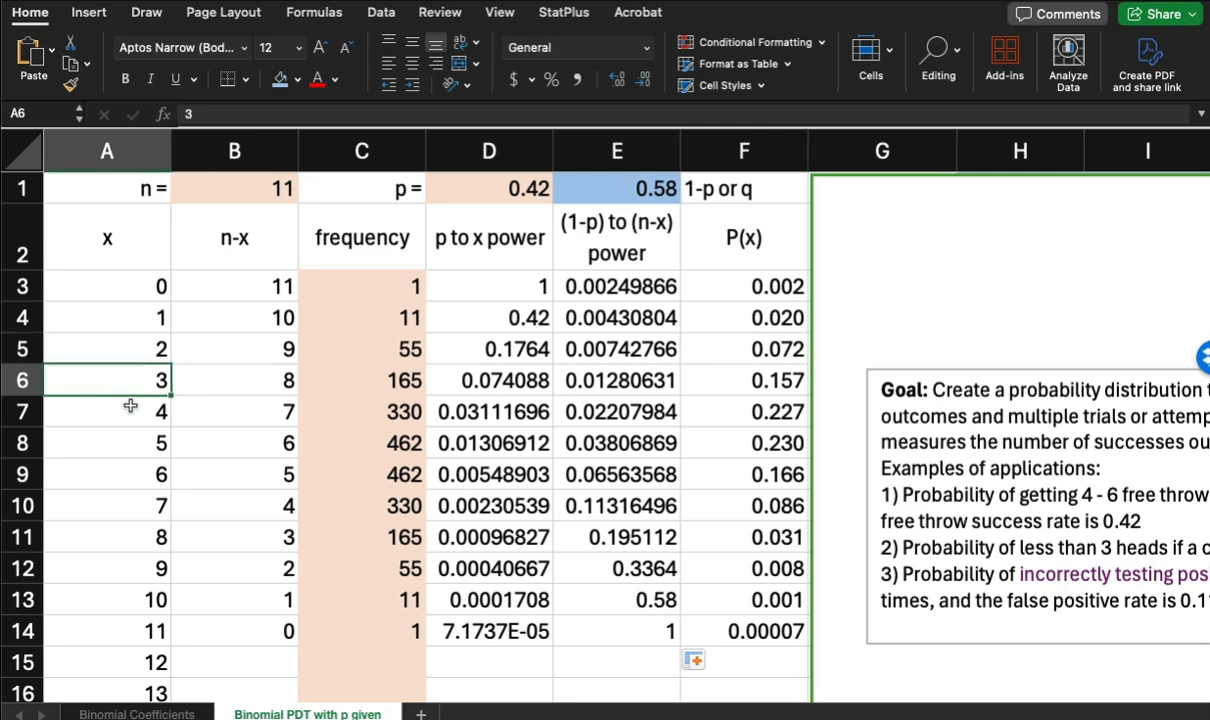
click(127, 399)
Review the P(x) formula =C3*D3*E3 in F3, fill it down through F14 and check the copied formula in the last cell.
click(750, 286)
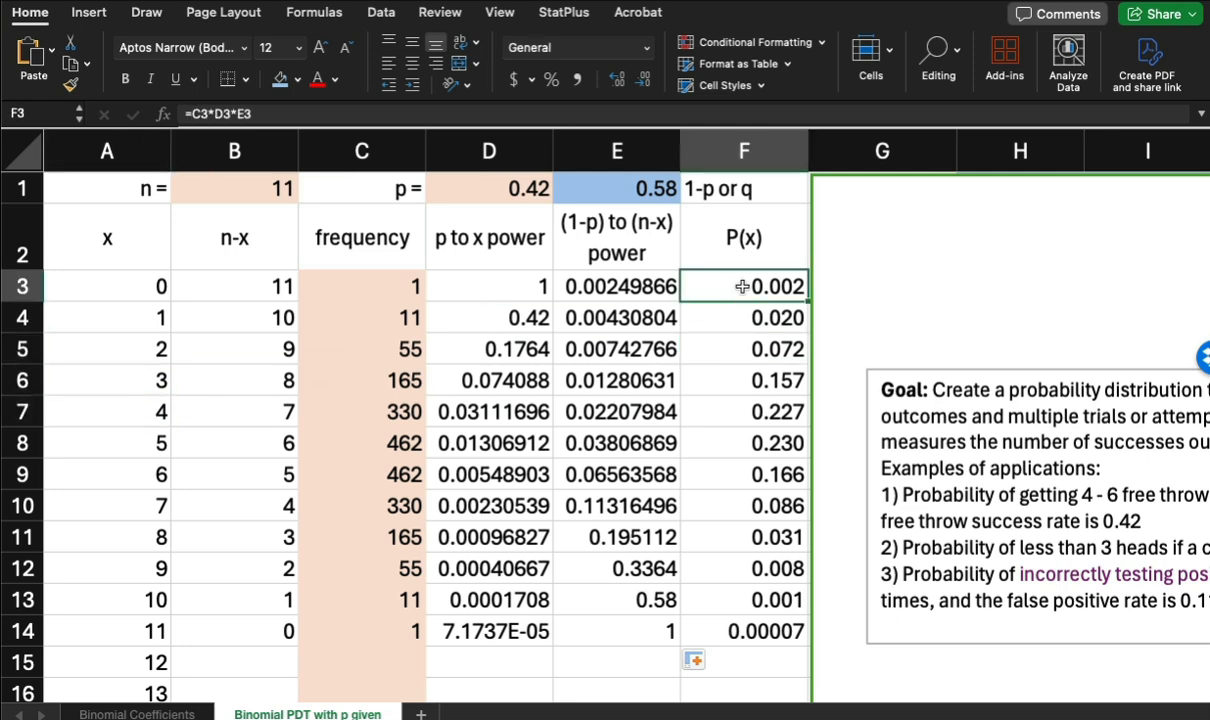
double_click(748, 287)
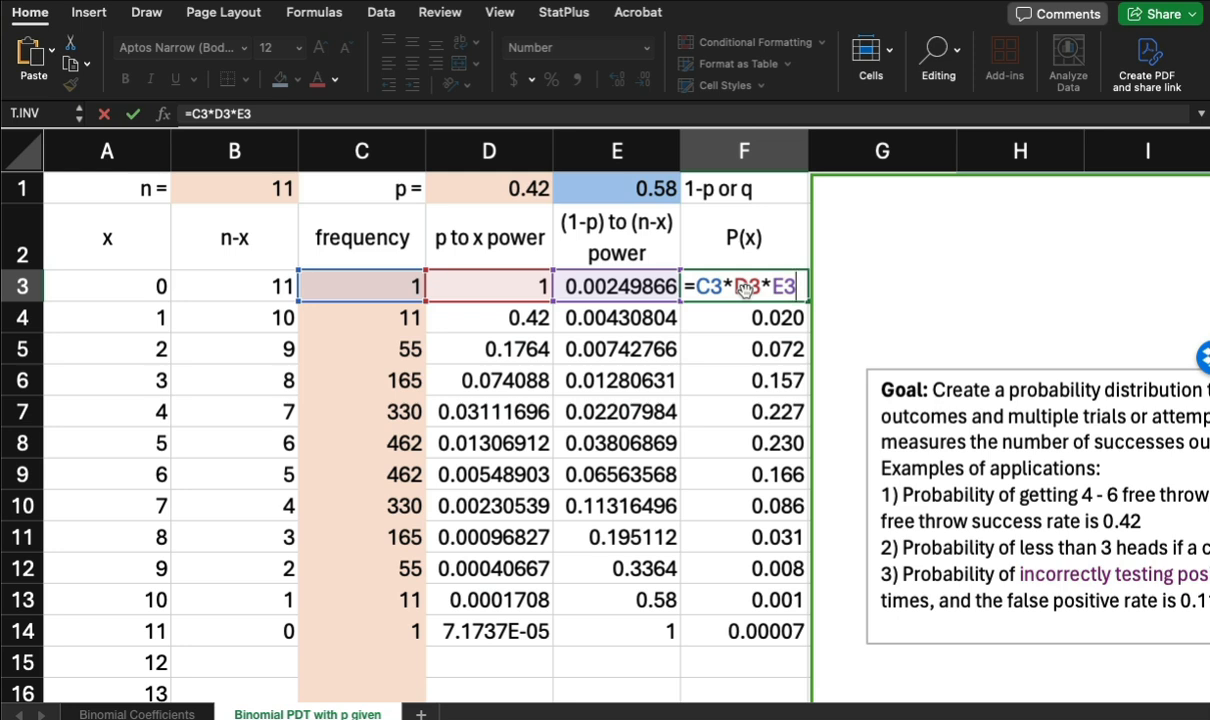
key(Return)
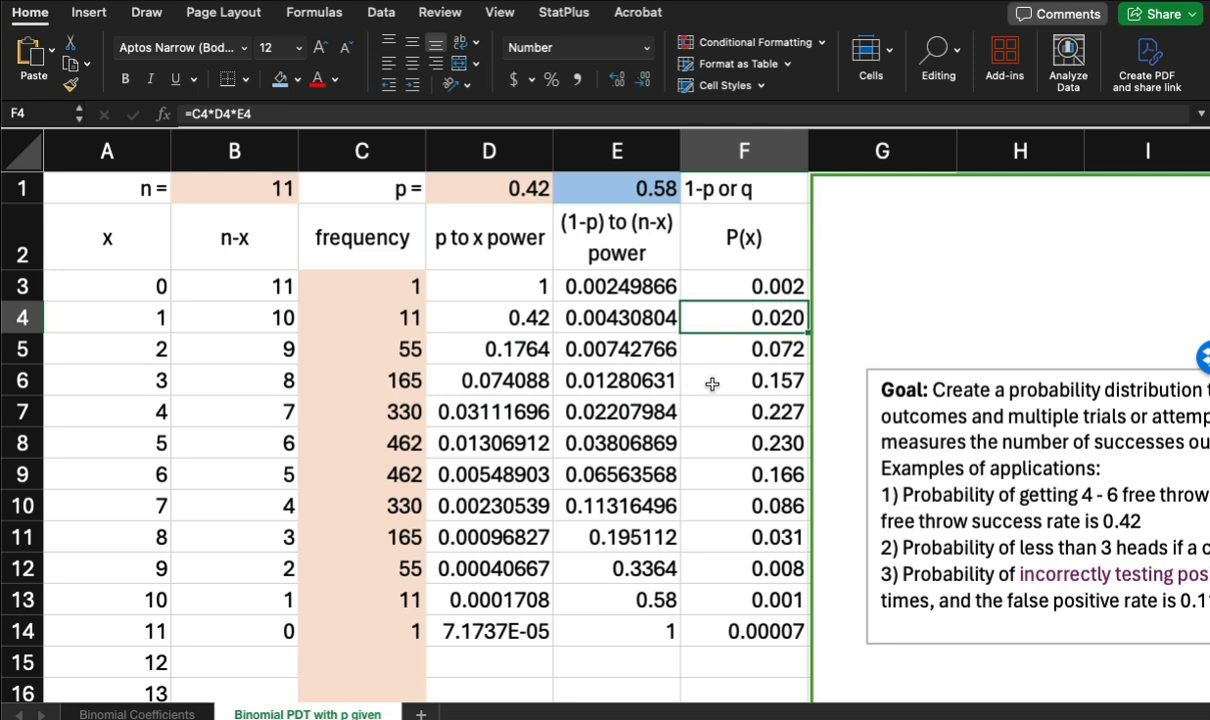
click(768, 283)
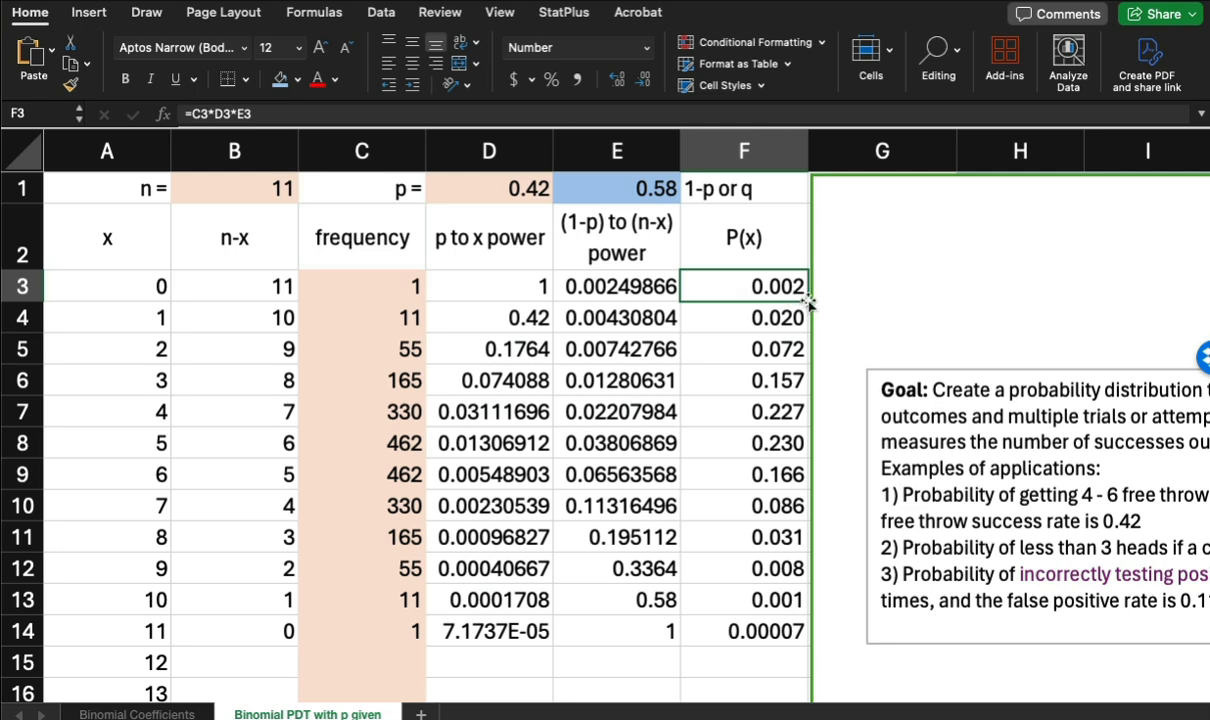
drag(829, 289, 788, 632)
click(745, 287)
click(787, 631)
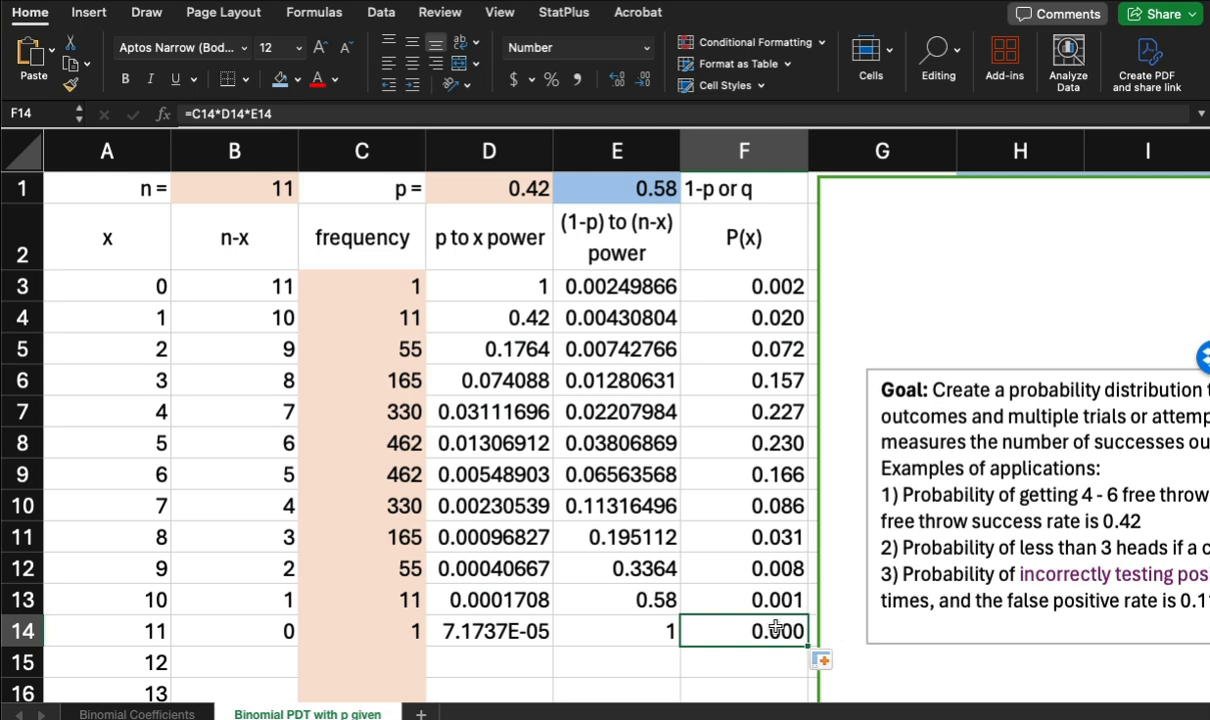
Show the last P(x) value in F14 with five decimal places.
click(615, 86)
click(614, 88)
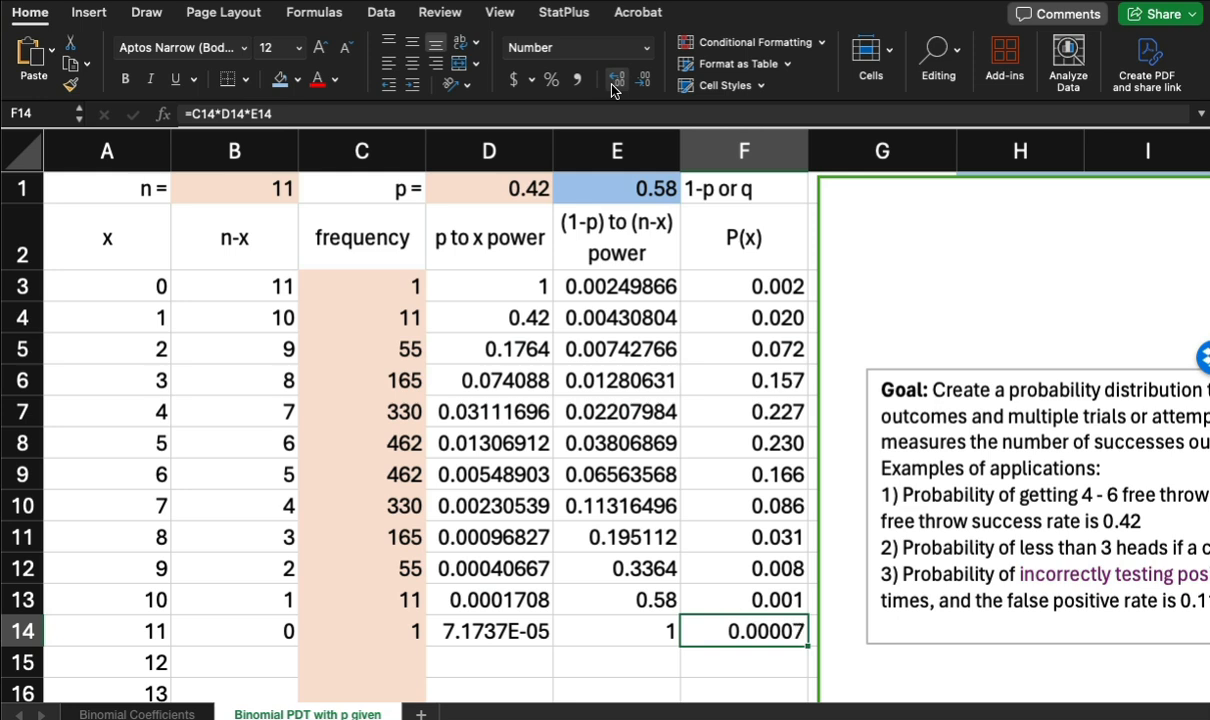
Check the P(x) values upward from F13 to F10 and look at the totals below the table.
click(725, 596)
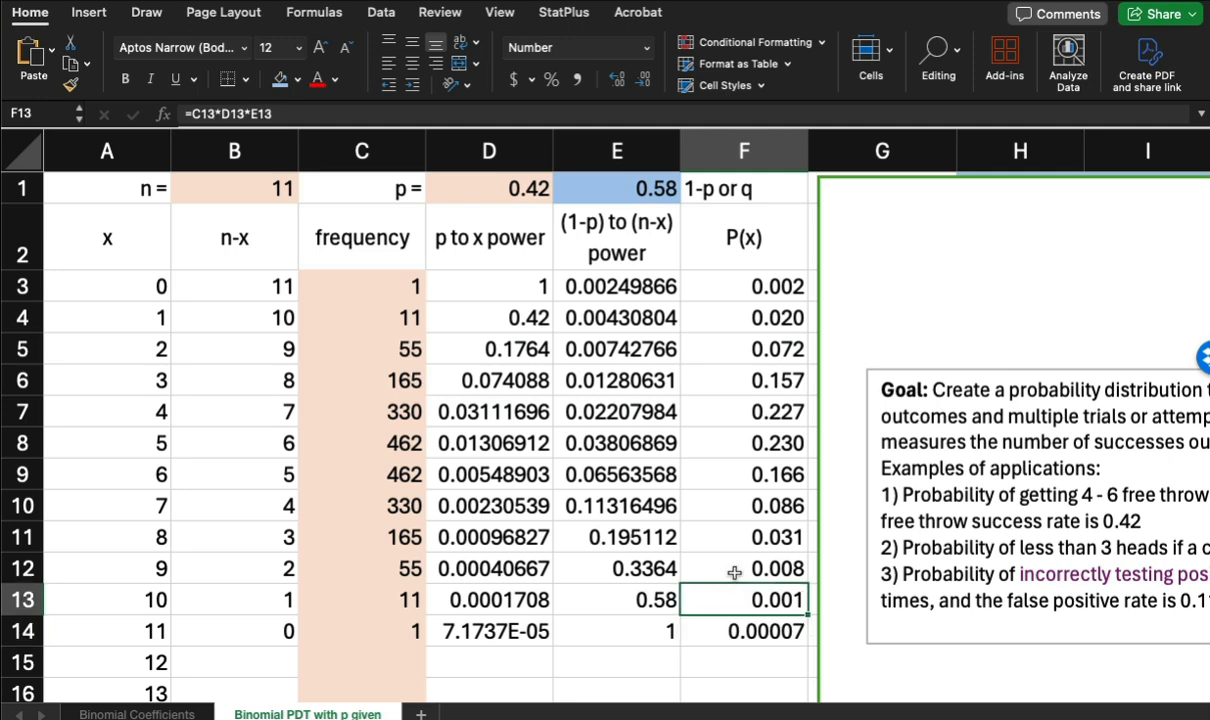
click(697, 568)
click(697, 537)
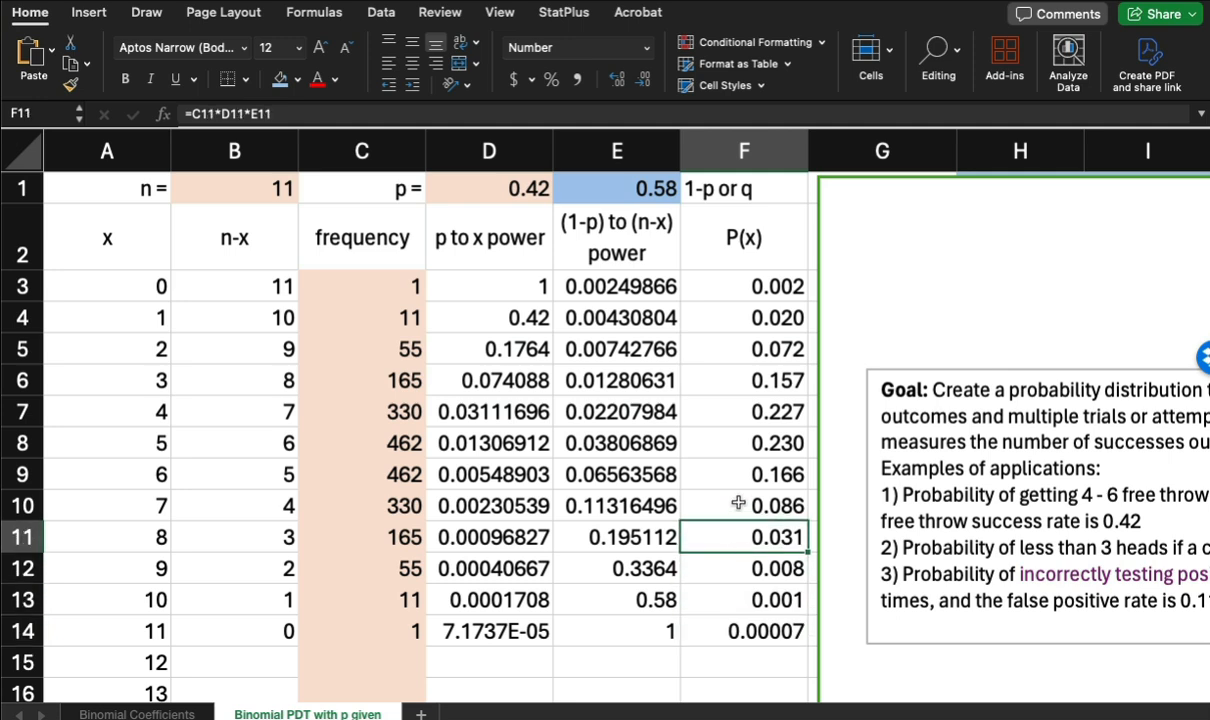
click(699, 497)
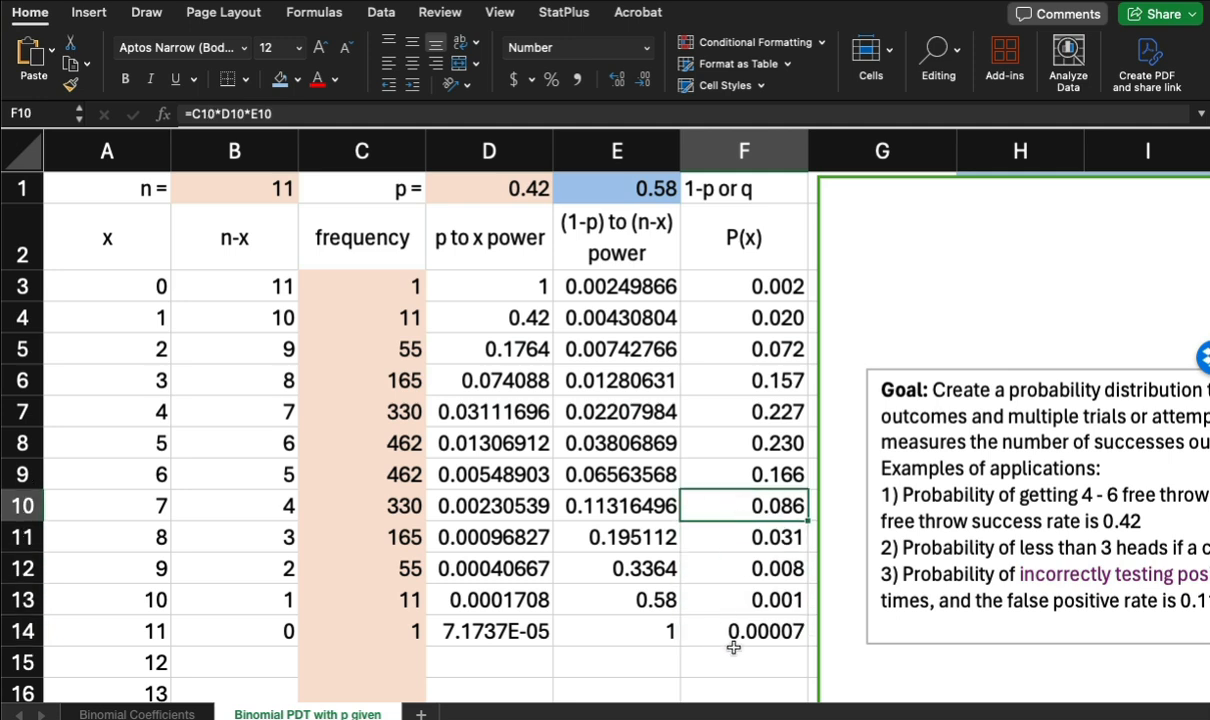
scroll(734, 648, down, 4)
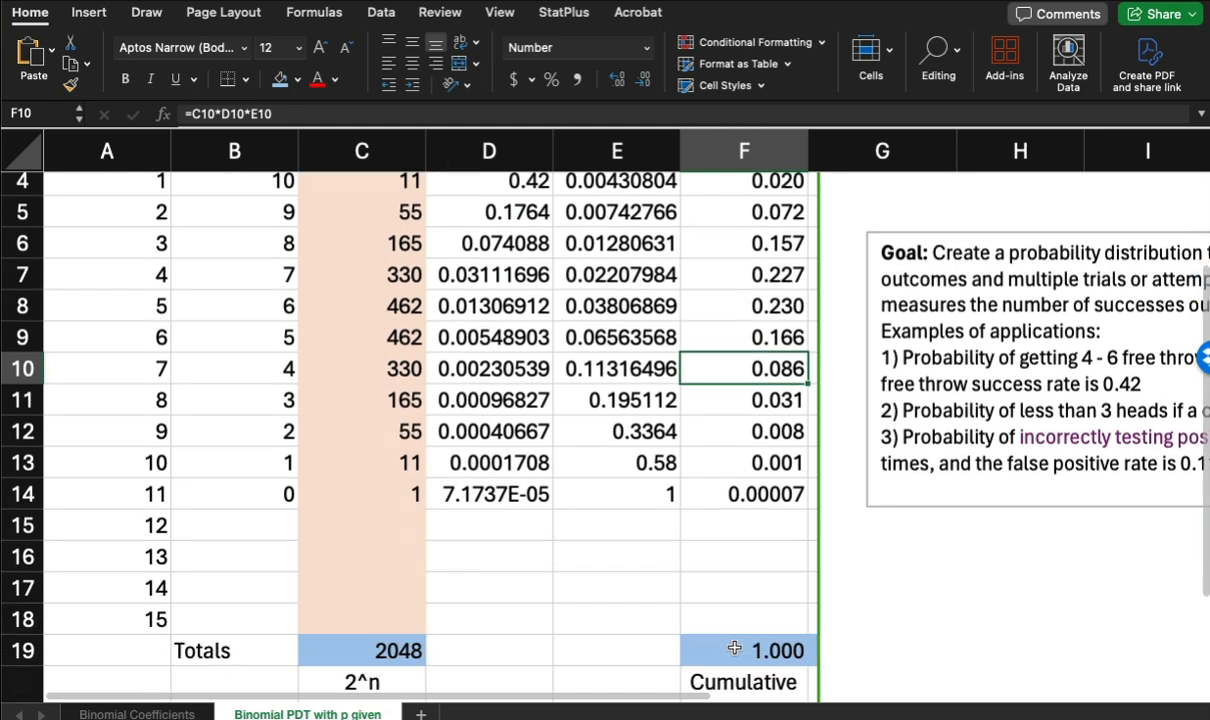
scroll(734, 648, down, 2)
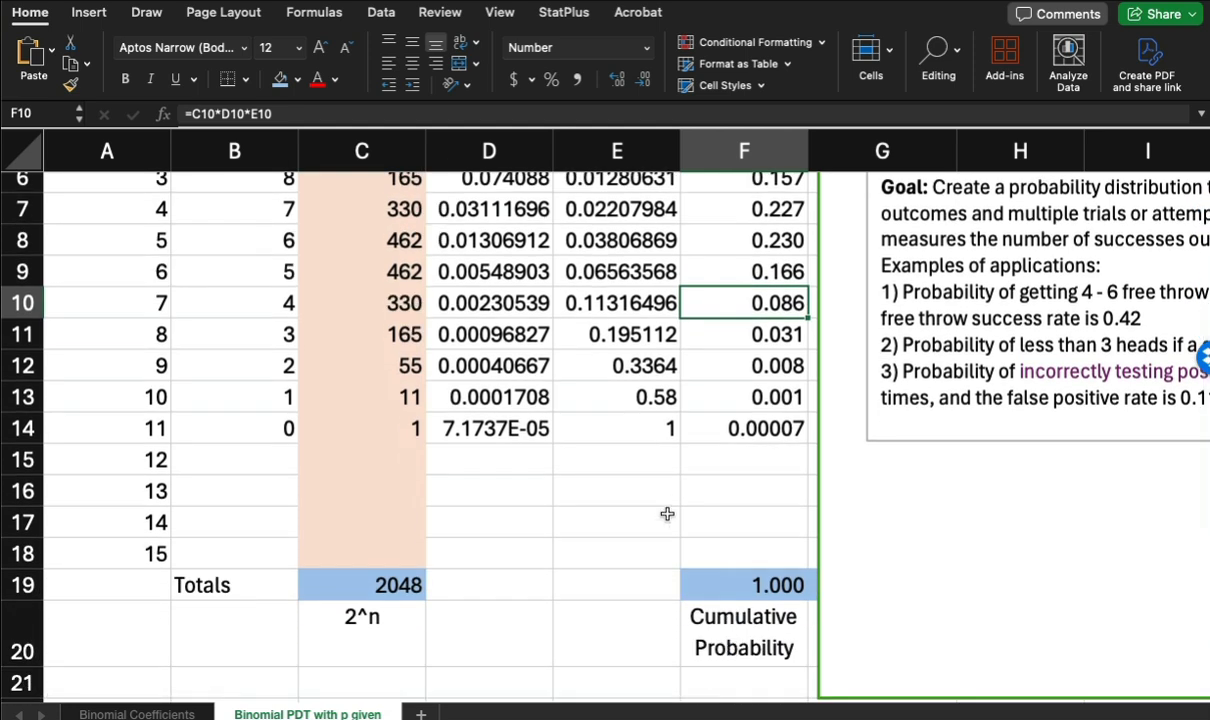
Go through the P(x) values from F3 to F9 and check the cumulative probability total in F19.
scroll(665, 520, up, 4)
click(738, 219)
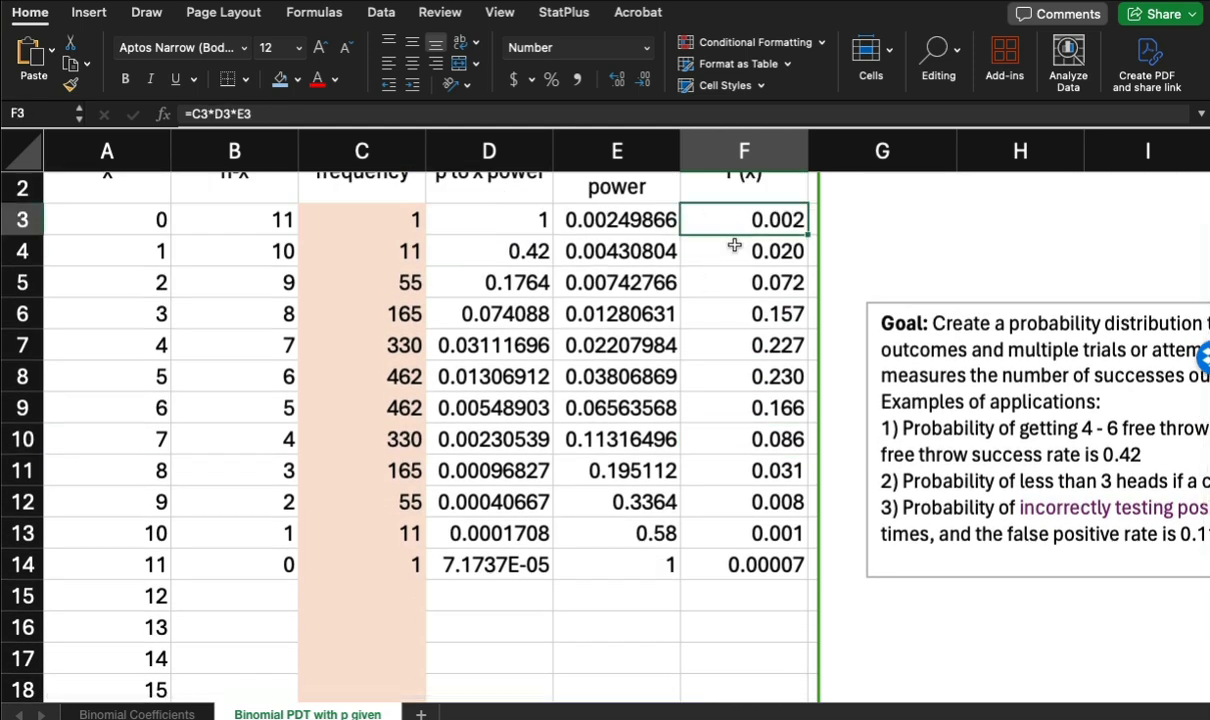
click(697, 250)
click(728, 283)
click(726, 313)
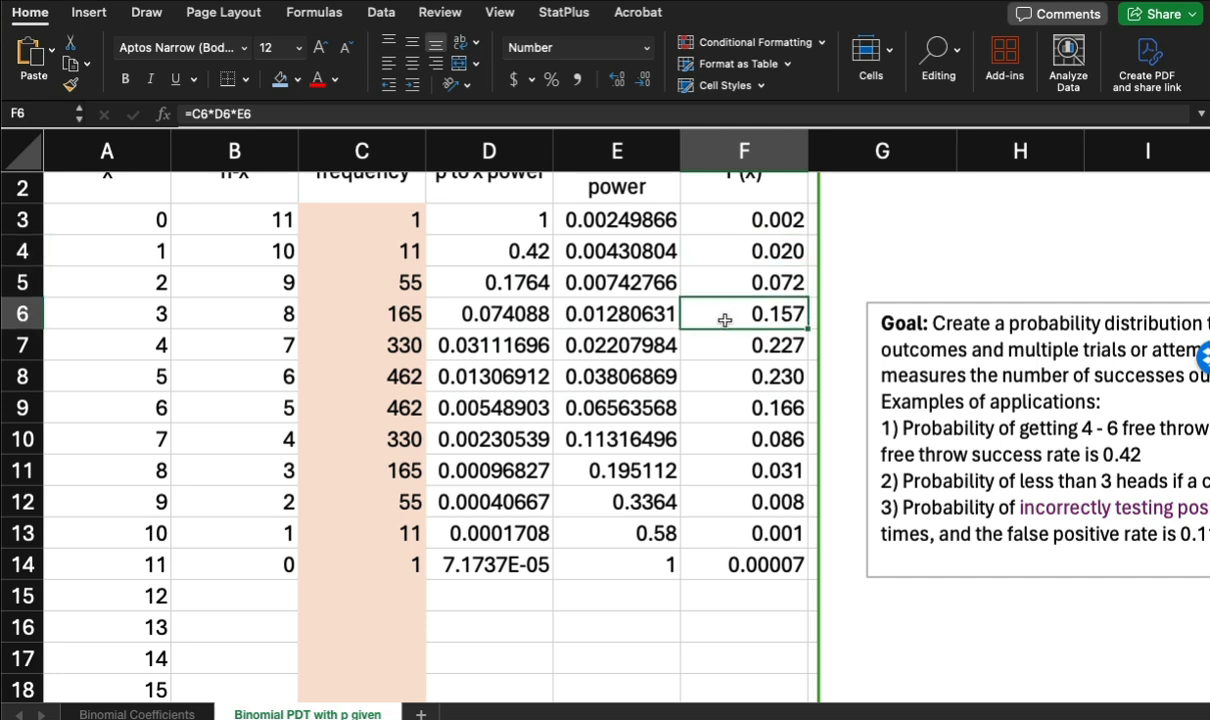
click(726, 344)
click(727, 379)
click(726, 407)
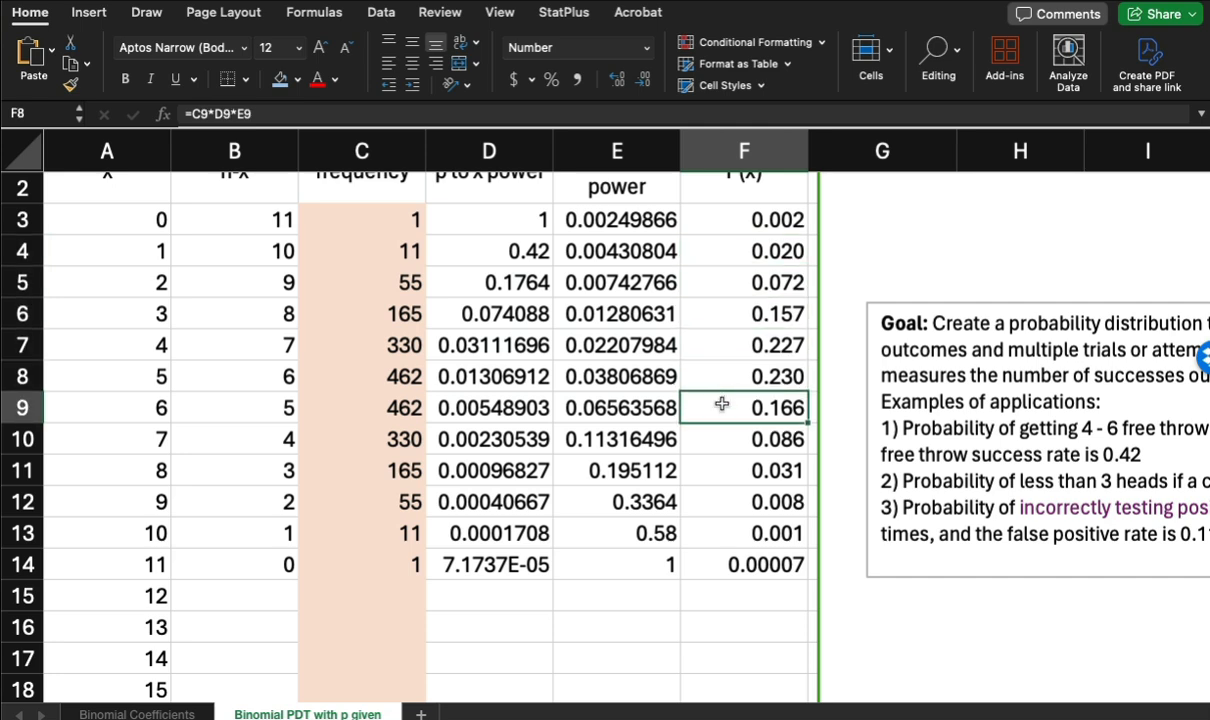
scroll(710, 600, down, 3)
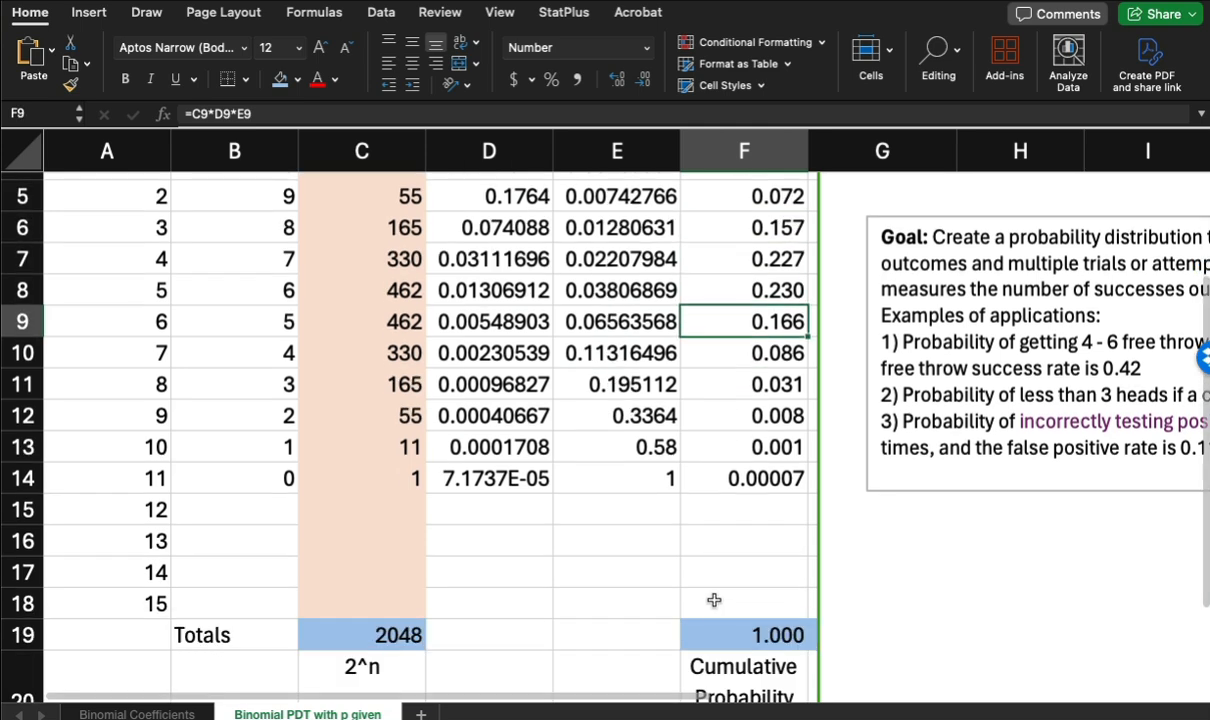
click(718, 630)
scroll(450, 595, down, 2)
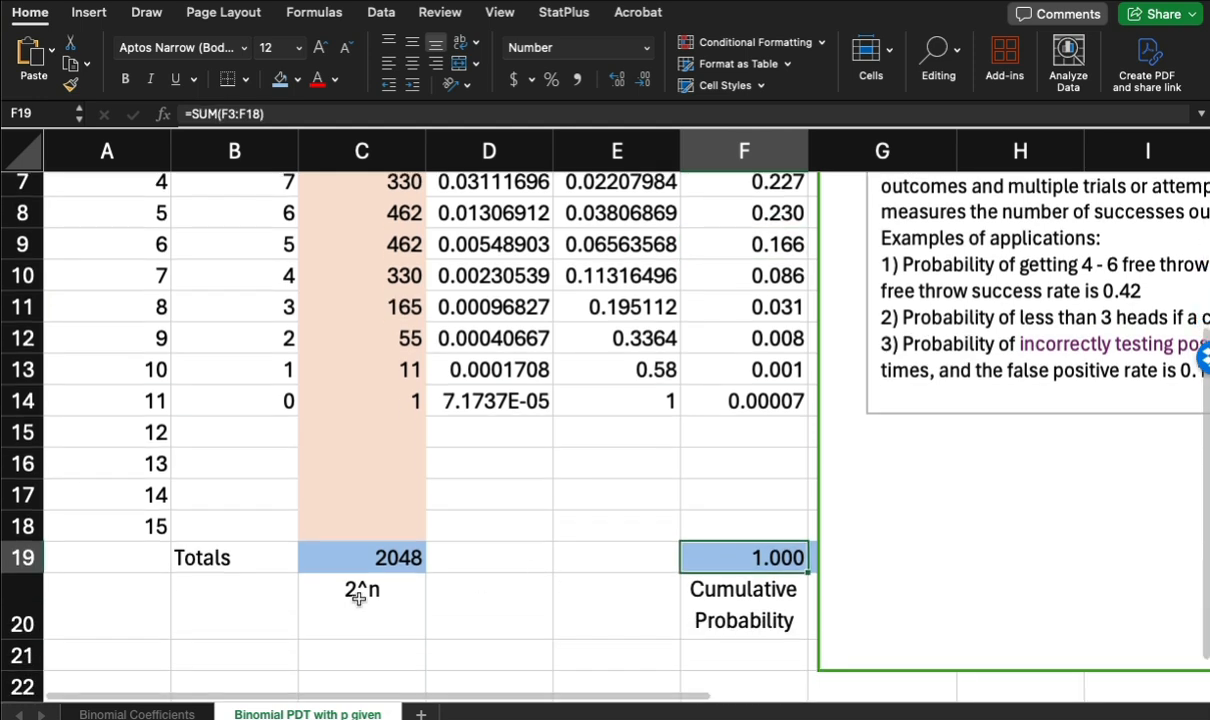
Review the Totals row and the frequency total formula =SUM(C3:C18) in C19, leaving the formula as it is.
click(22, 557)
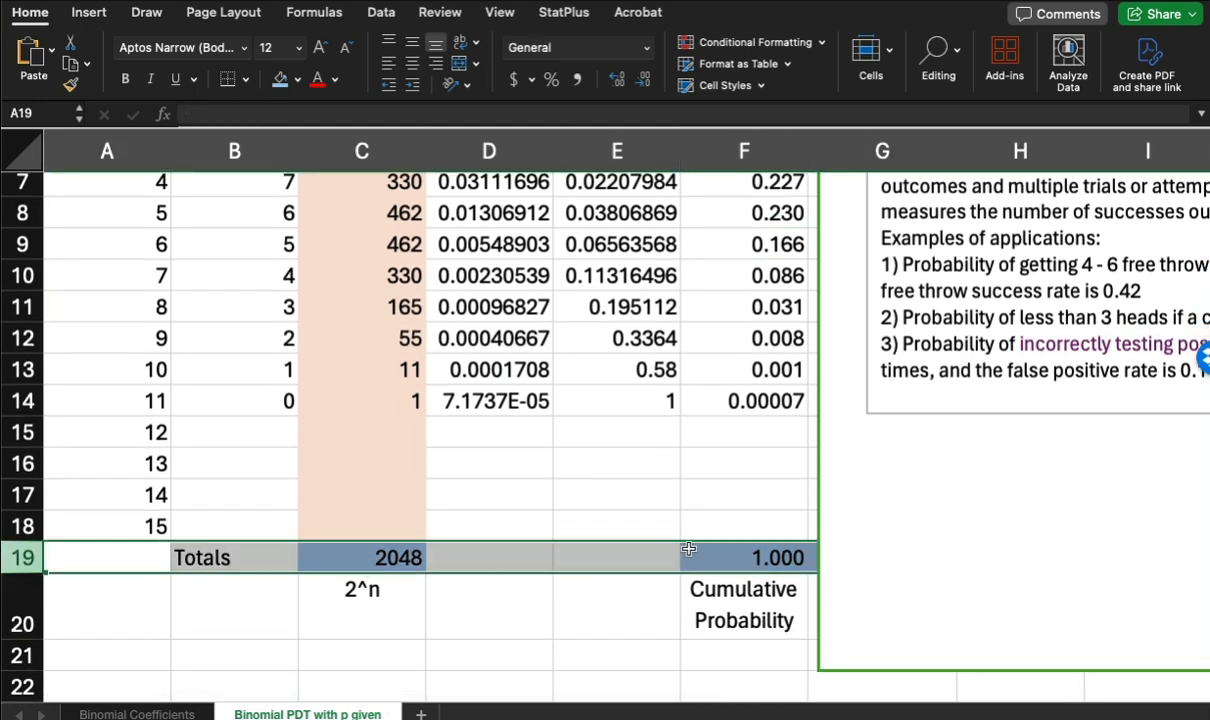
click(361, 549)
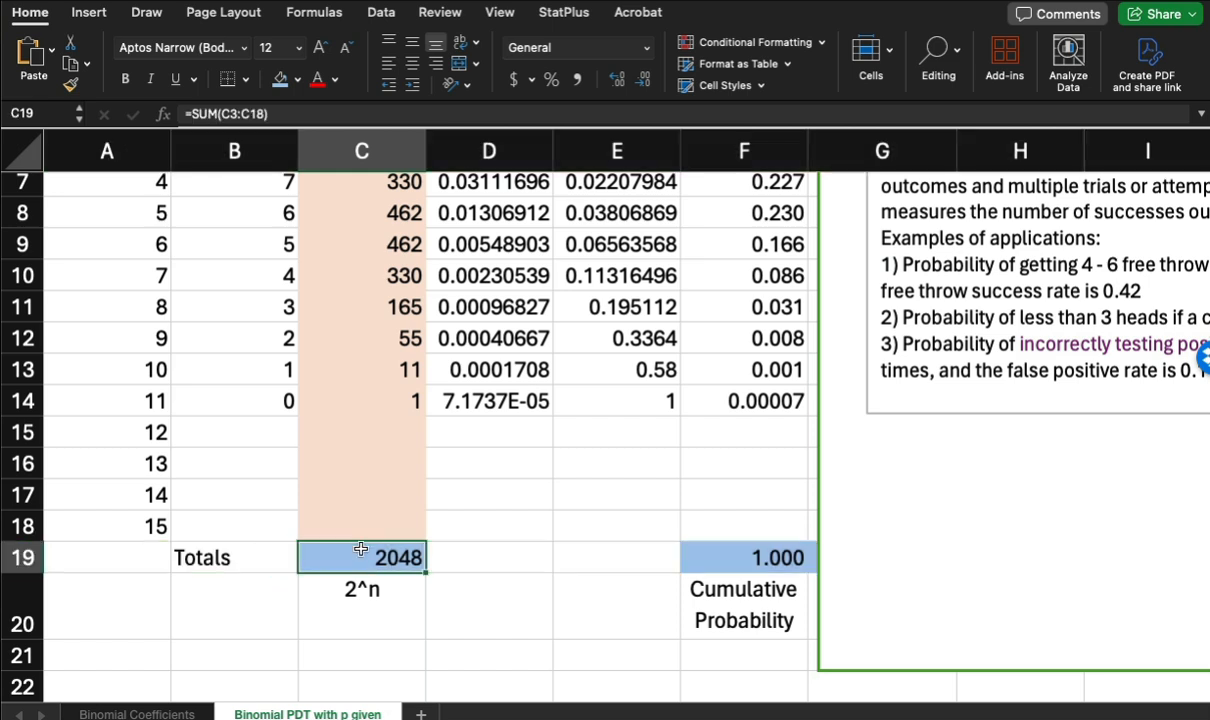
double_click(358, 554)
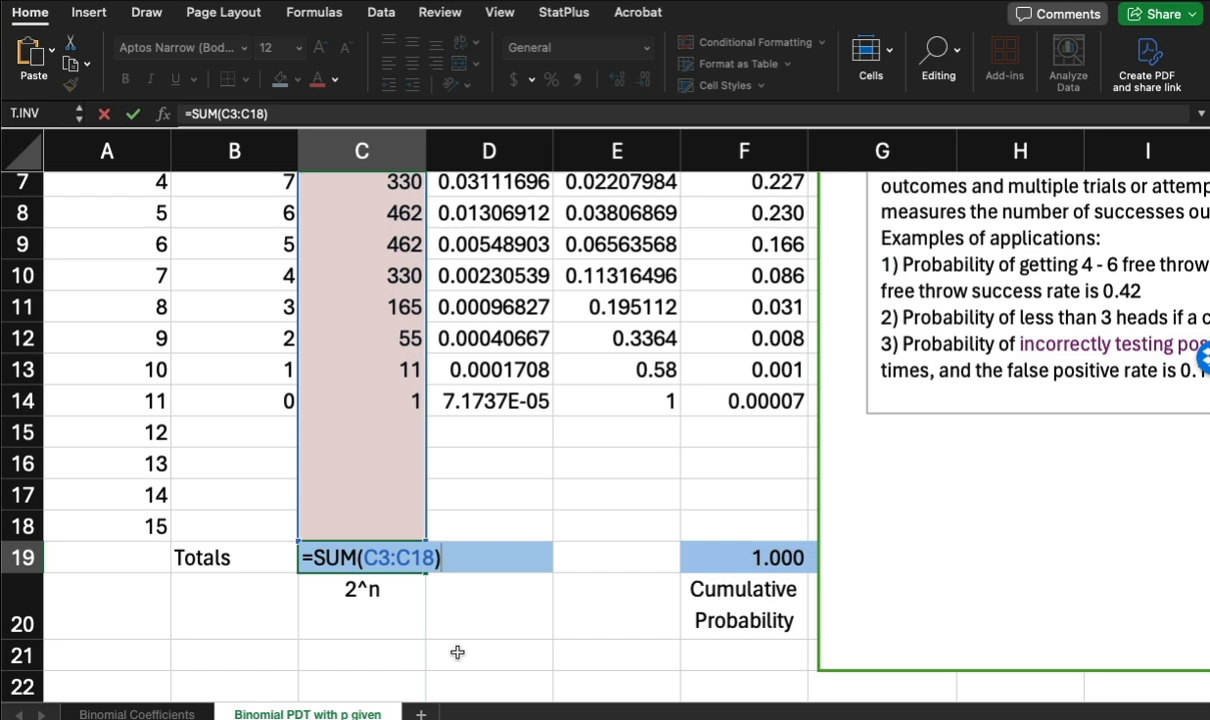
key(Return)
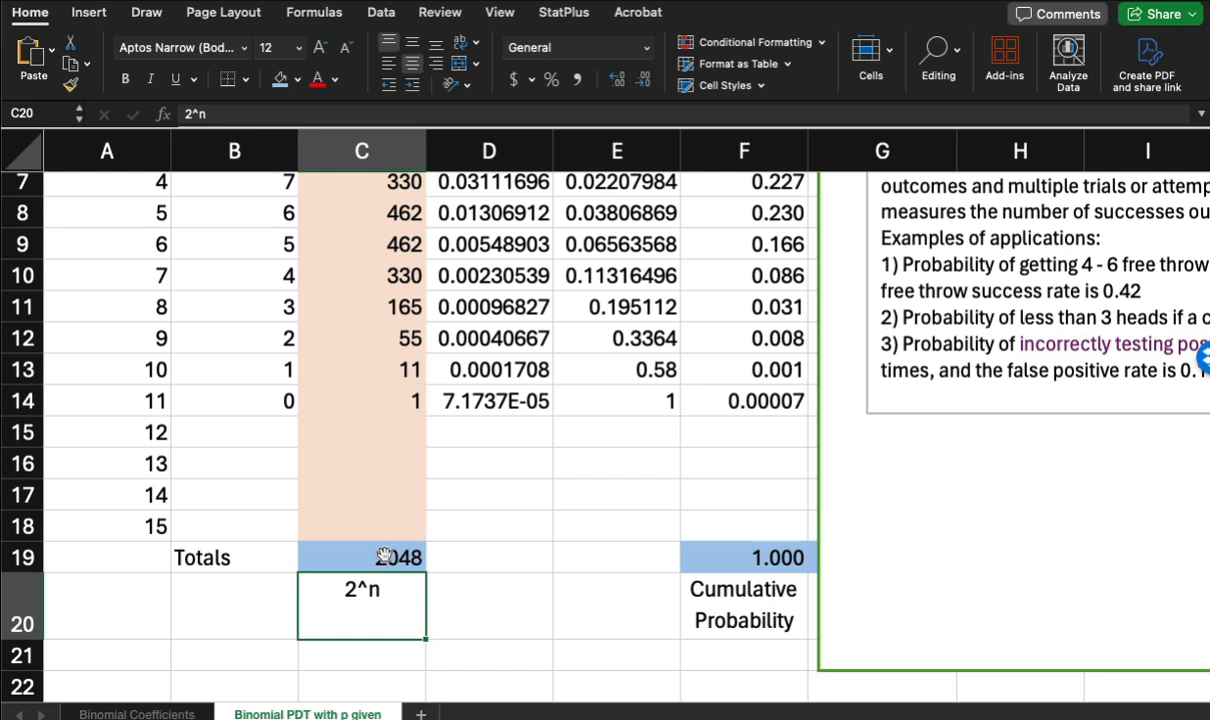
Open the cumulative probability formula =SUM(F3:F18) in F19 to inspect the range it adds.
click(751, 553)
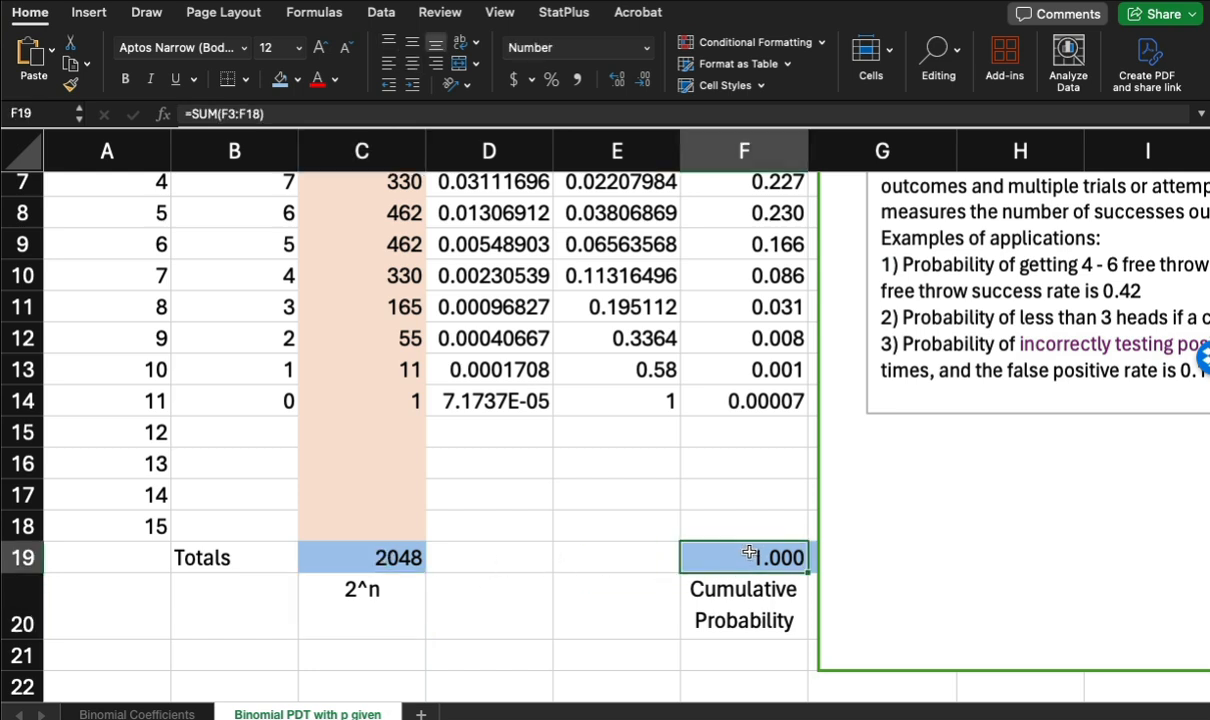
double_click(749, 553)
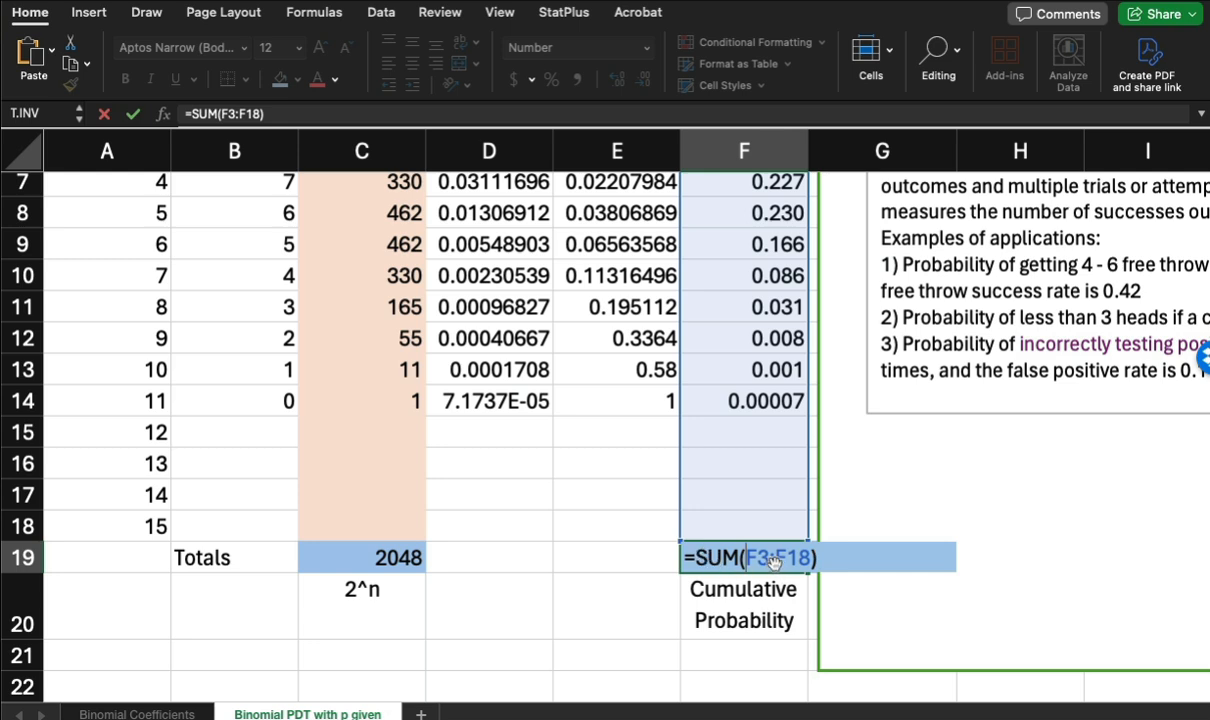